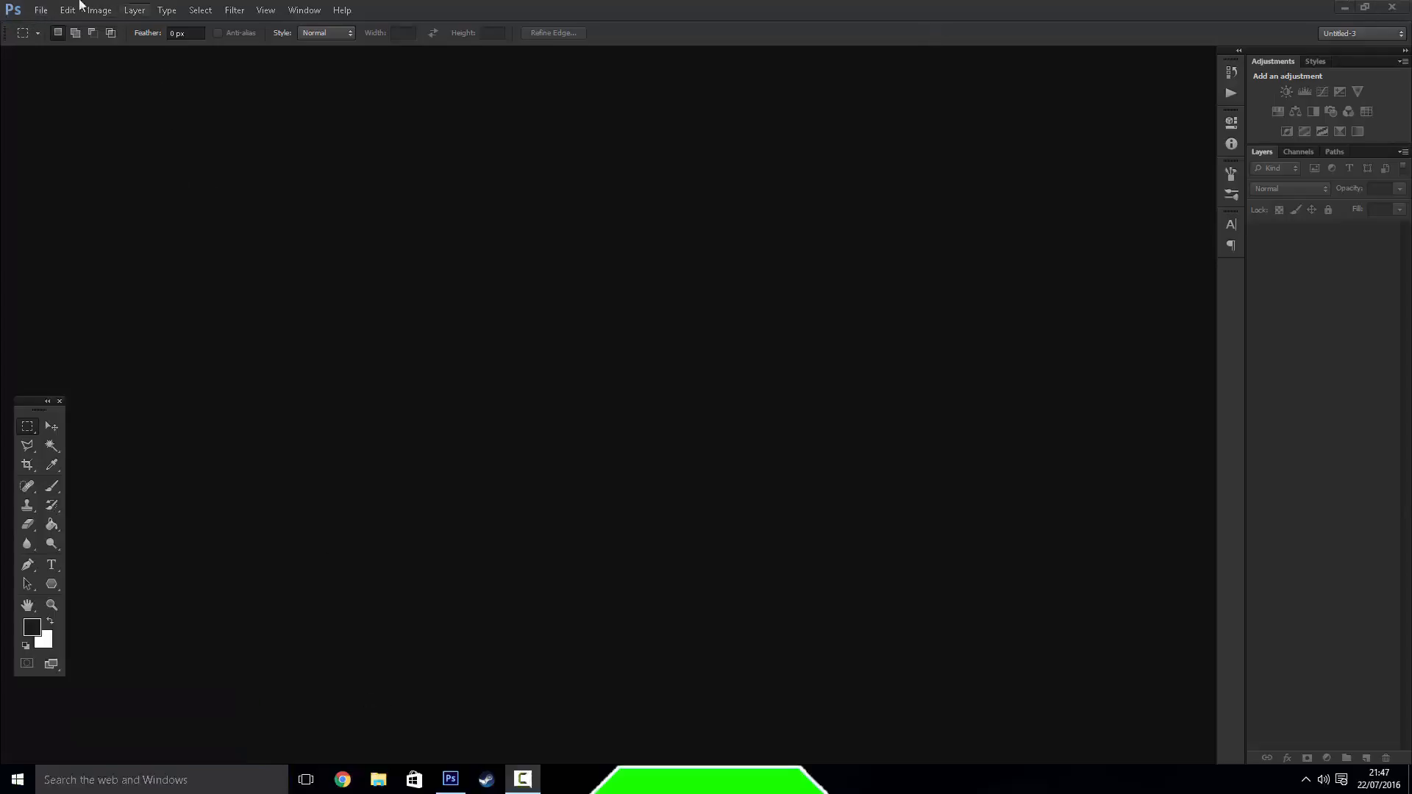
# Start a new document named Tutorial using the Custom preset
pyautogui.click(41, 10)
pyautogui.click(46, 27)
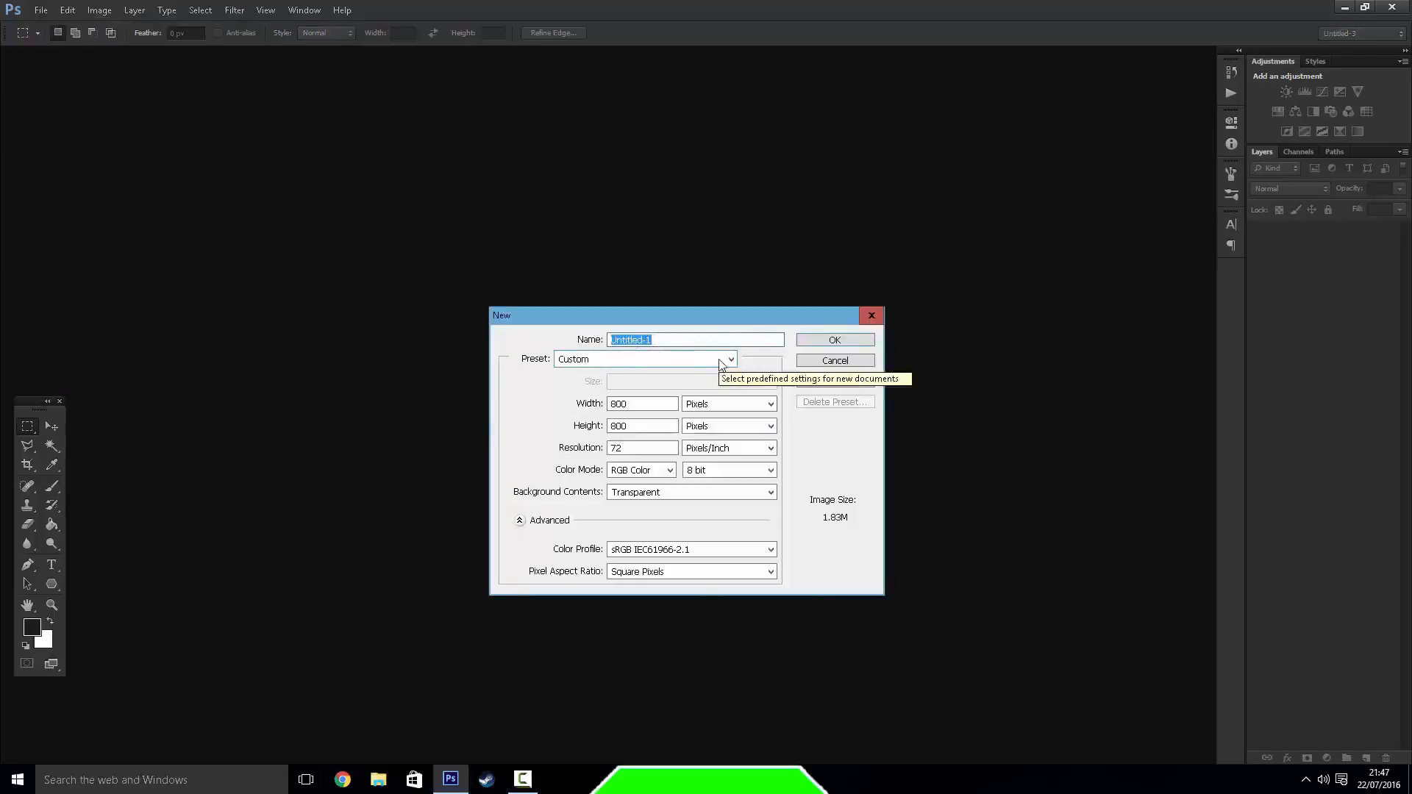
pyautogui.press('BackSpace')
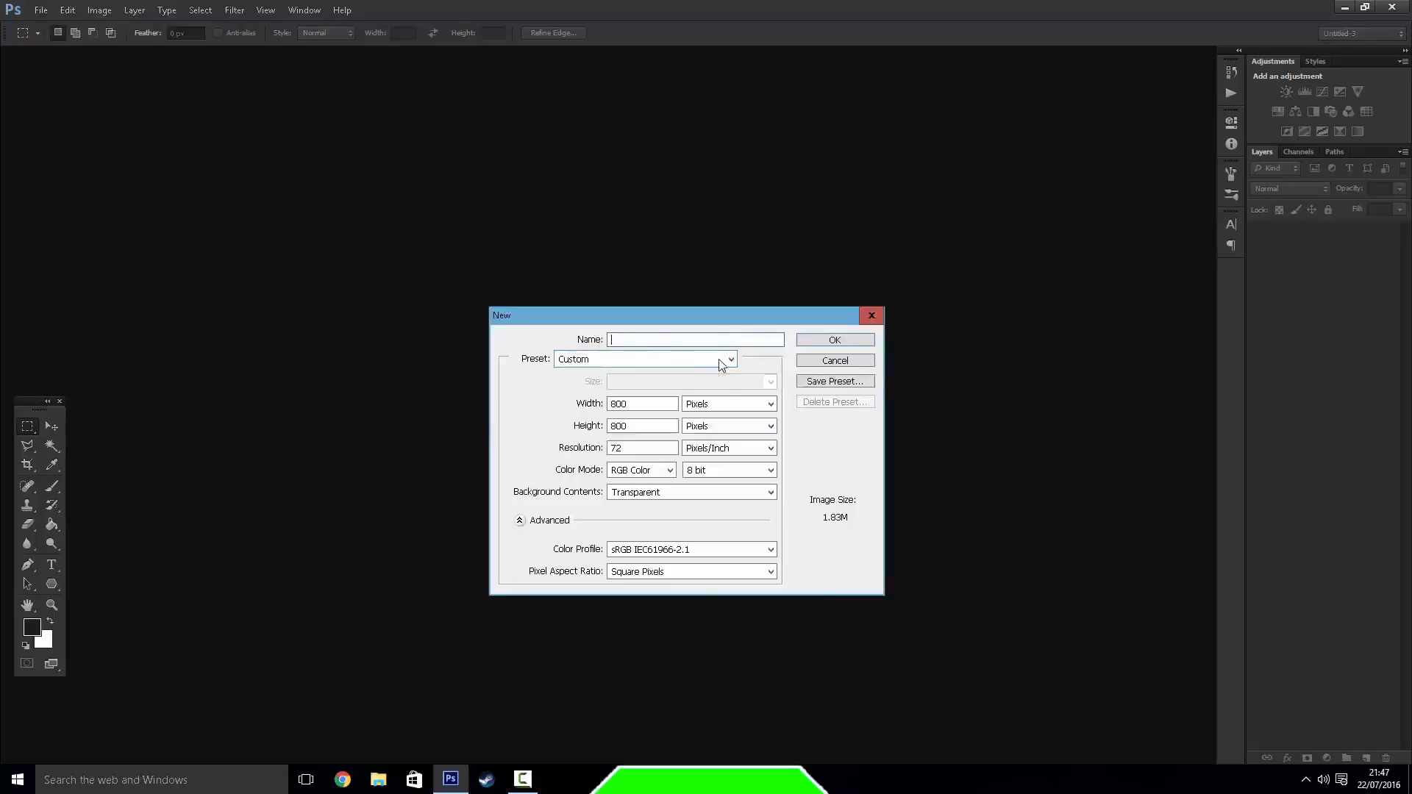
pyautogui.write('Tutorial')
pyautogui.click(720, 363)
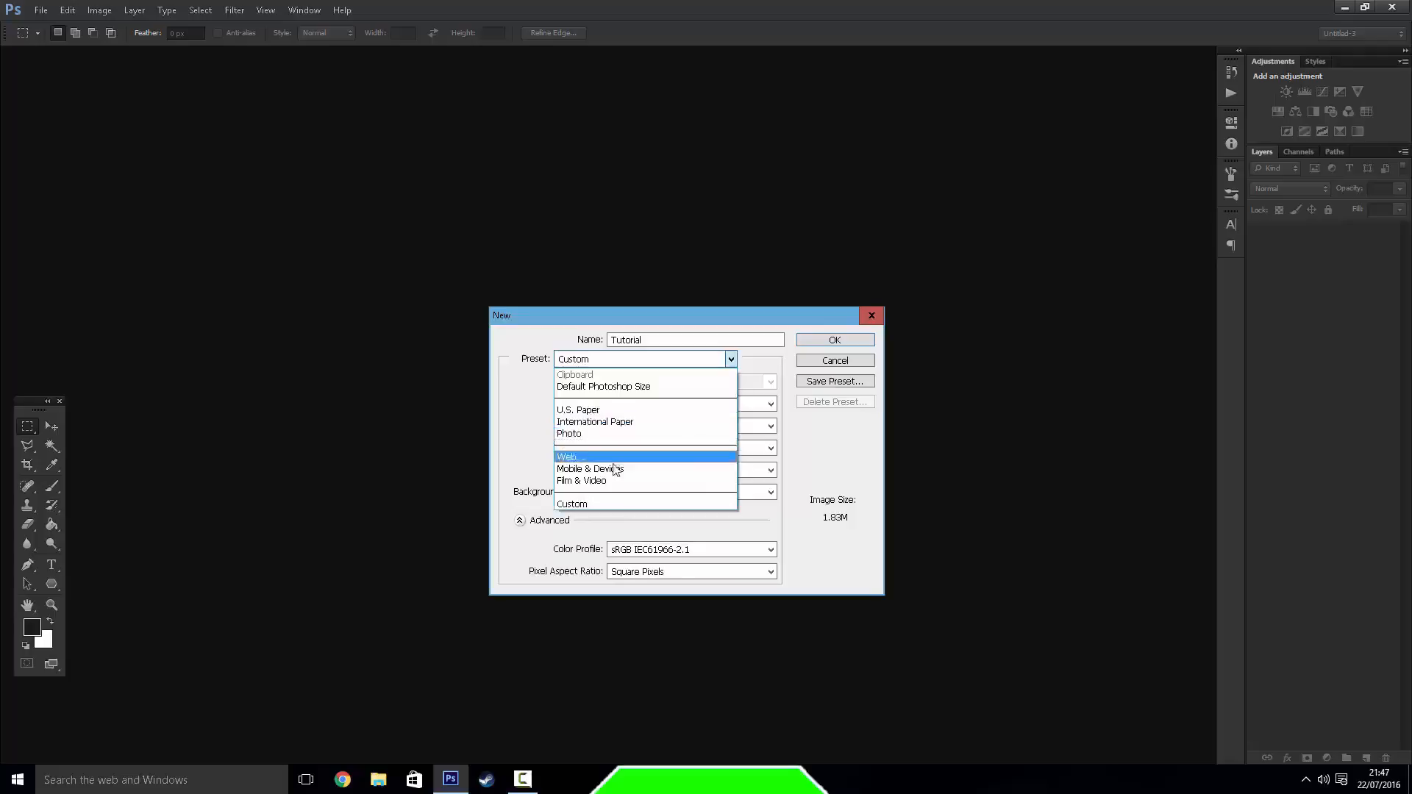
pyautogui.click(609, 502)
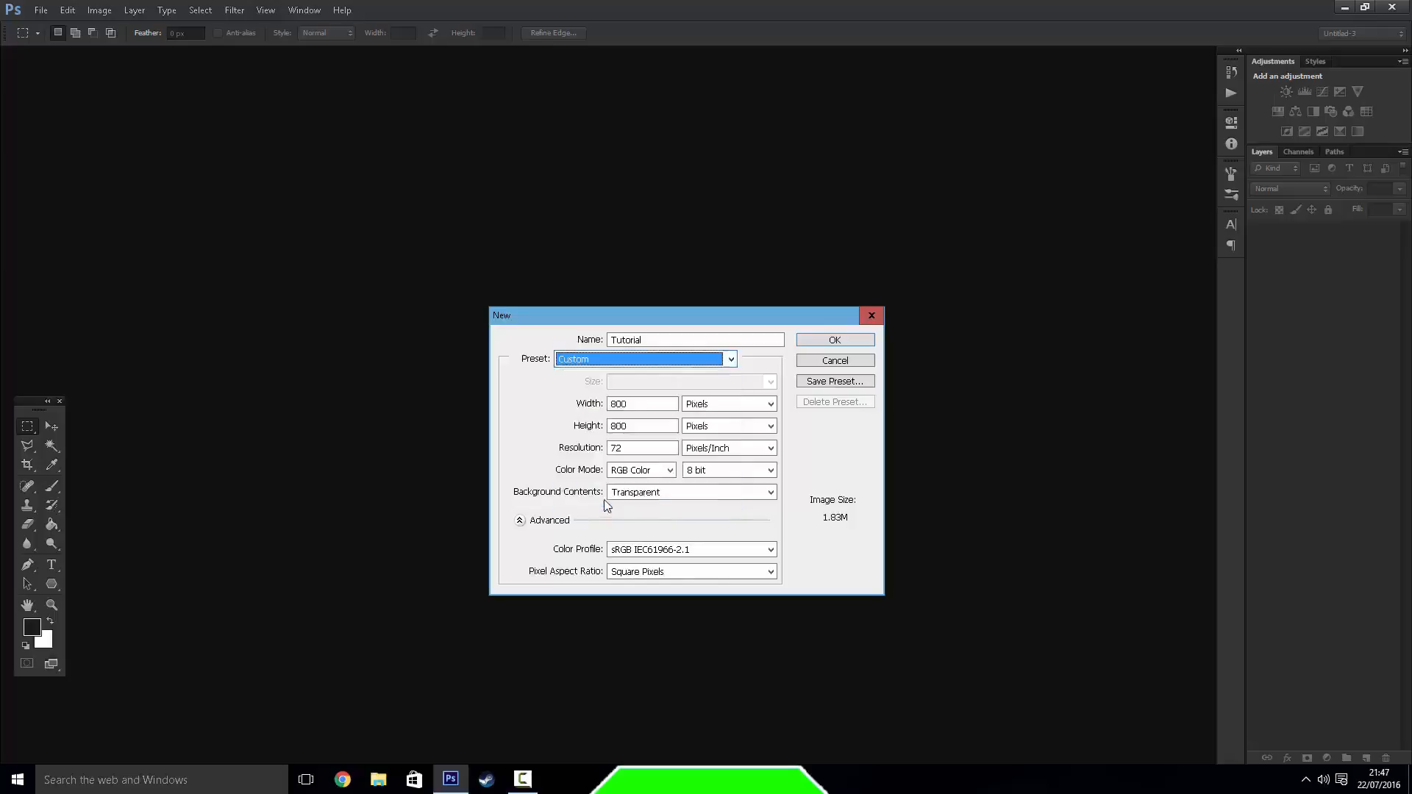
# Try a document size of 100 pixels wide by 2000 pixels high
pyautogui.click(651, 405)
pyautogui.moveTo(634, 404); pyautogui.dragTo(612, 440)
pyautogui.click(638, 428)
pyautogui.click(632, 404)
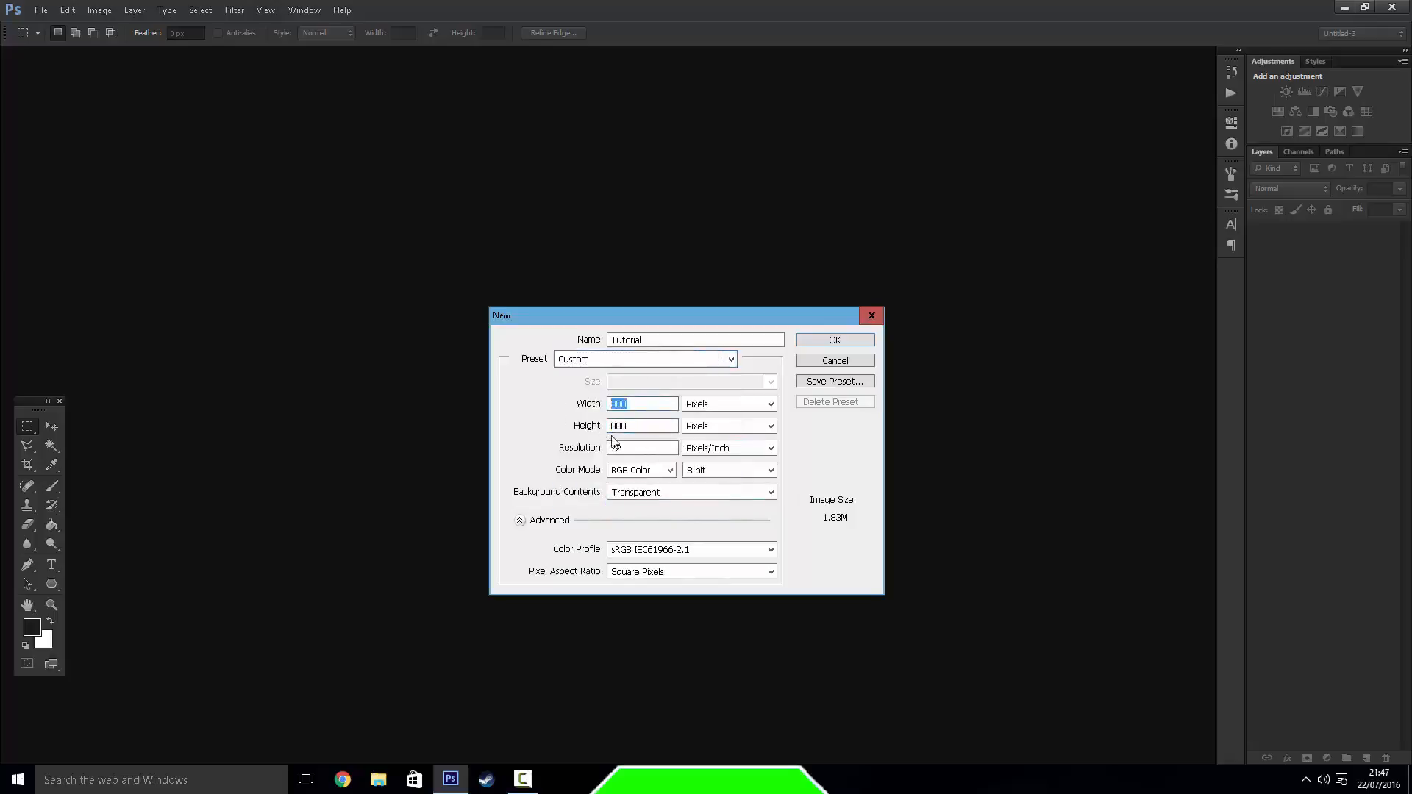
pyautogui.click(638, 425)
pyautogui.moveTo(637, 406); pyautogui.dragTo(607, 402)
pyautogui.click(631, 405)
pyautogui.moveTo(660, 426); pyautogui.dragTo(537, 433)
pyautogui.write('2000')
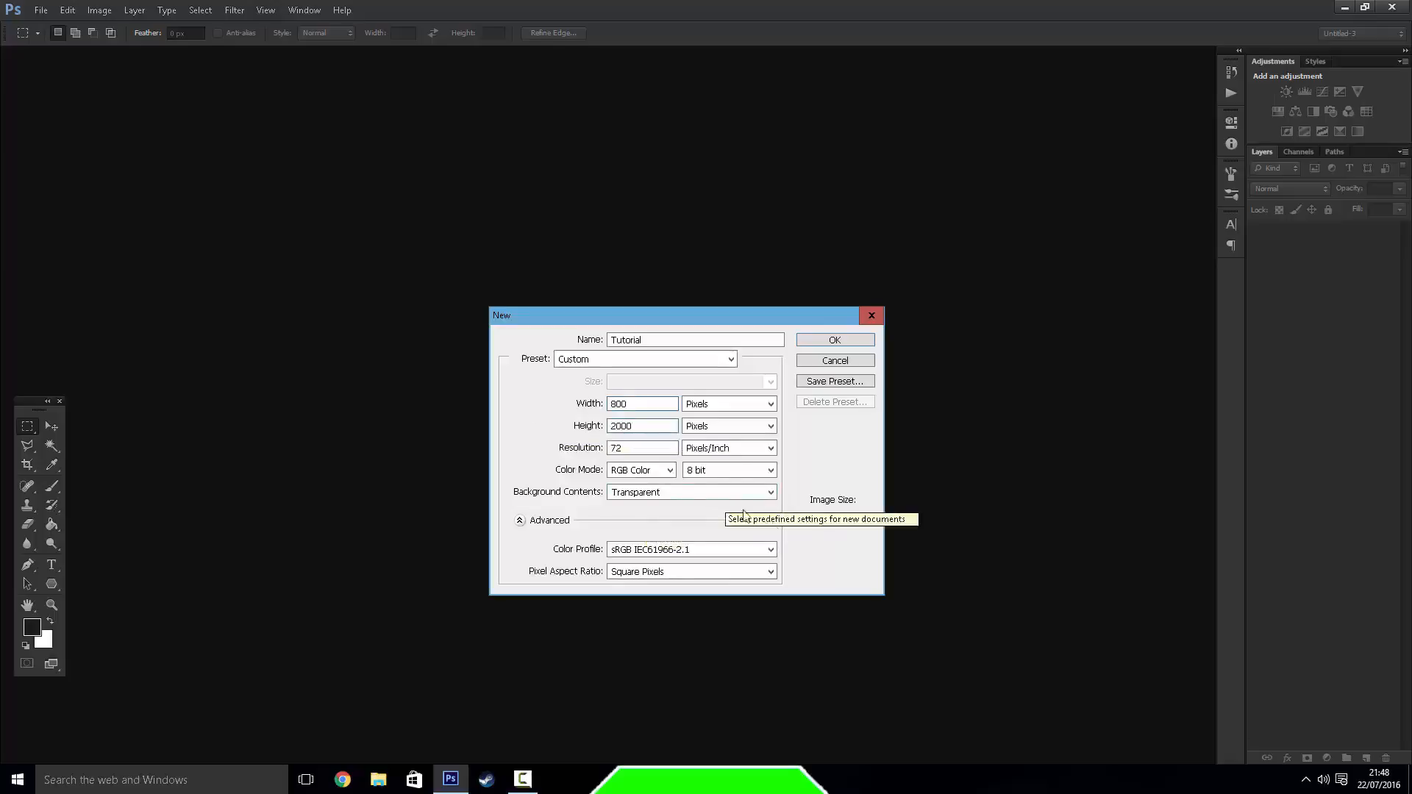
pyautogui.moveTo(666, 404); pyautogui.dragTo(548, 429)
pyautogui.write('100')
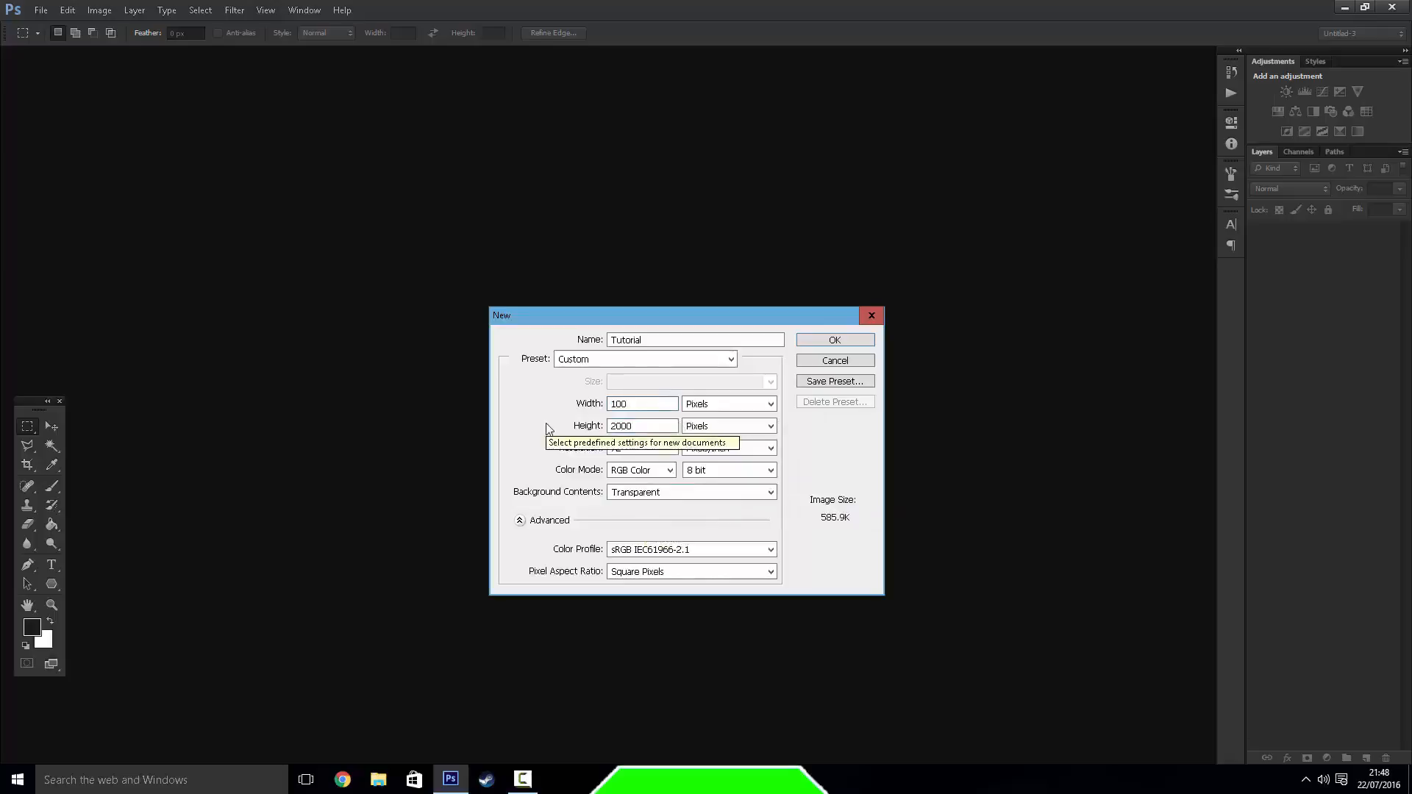
pyautogui.doubleClick(622, 425)
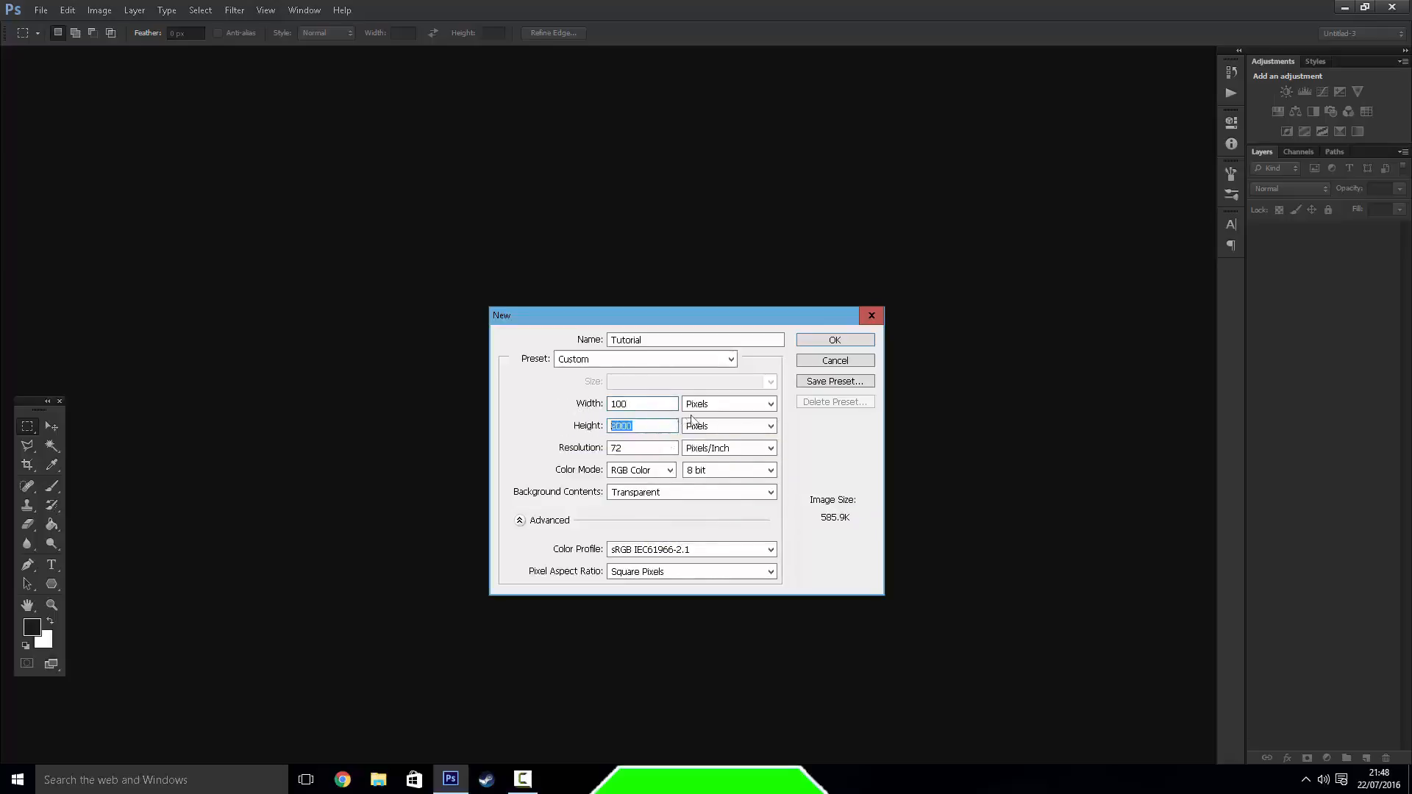
# Set the new document's width to 1280 pixels and its height to 800 pixels
pyautogui.moveTo(632, 406); pyautogui.dragTo(620, 404)
pyautogui.press('BackSpace')
pyautogui.write('280')
pyautogui.press('Tab')
pyautogui.press('BackSpace')
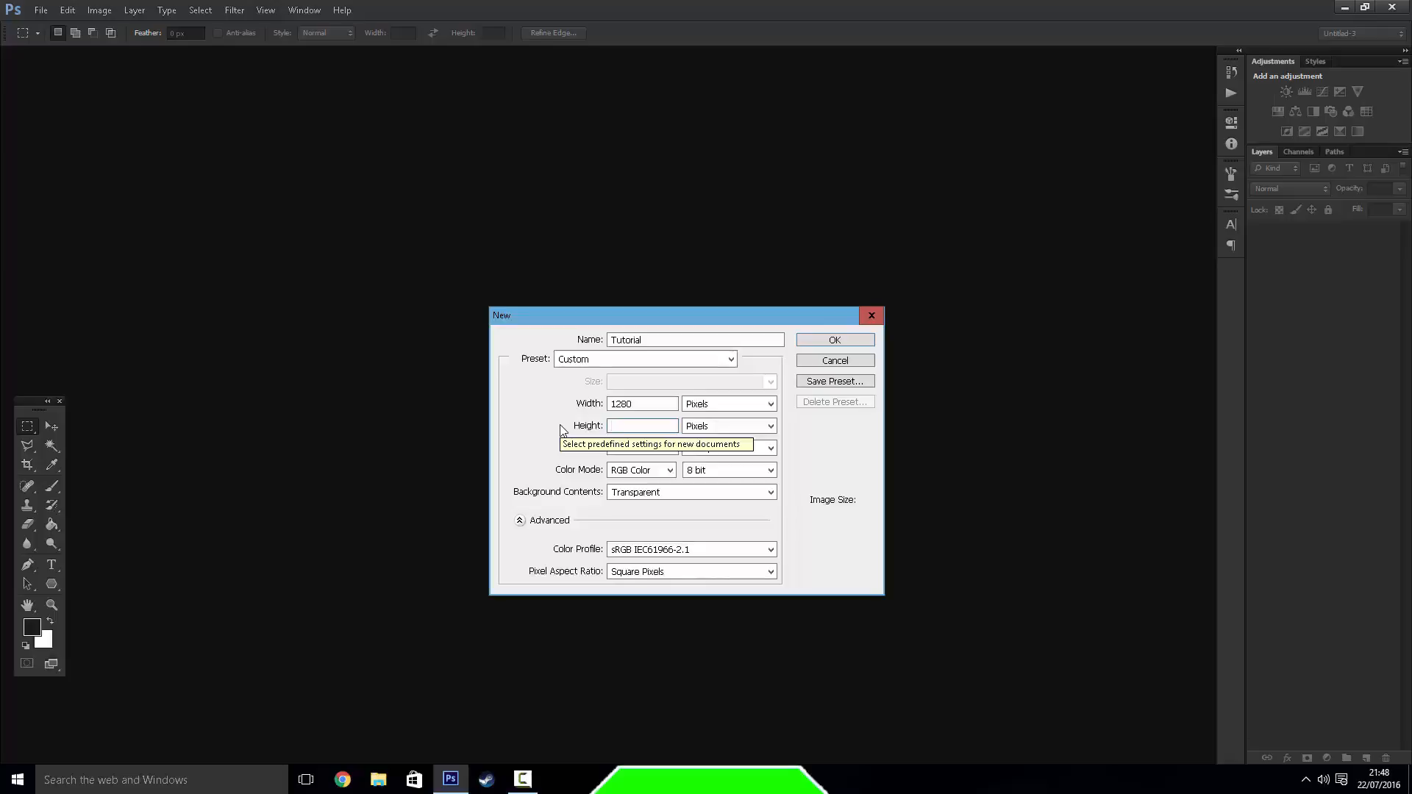
pyautogui.write('800')
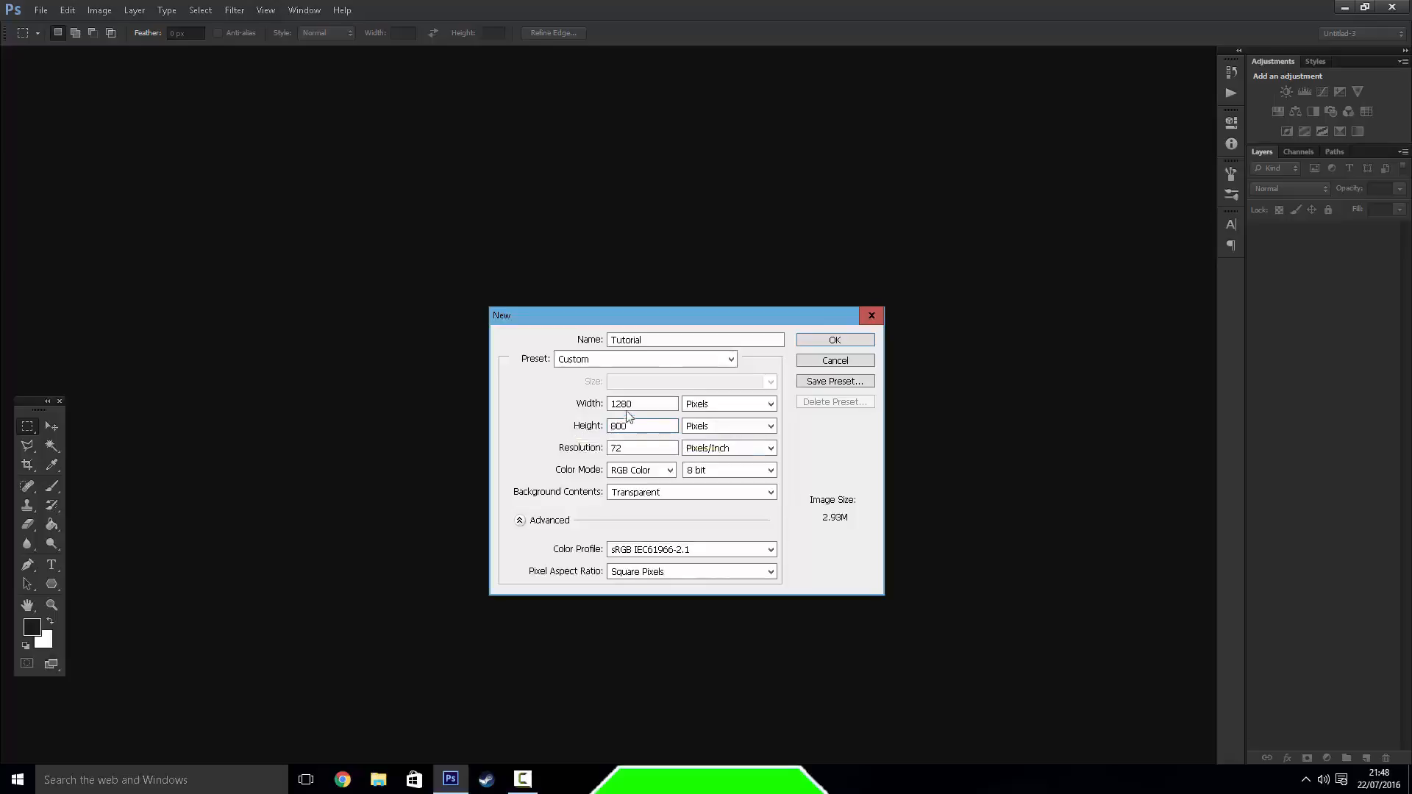
# Change the new document's width to 1980 pixels and create the document
pyautogui.click(623, 405)
pyautogui.press('BackSpace')
pyautogui.write('9')
pyautogui.press('Tab')
pyautogui.click(854, 342)
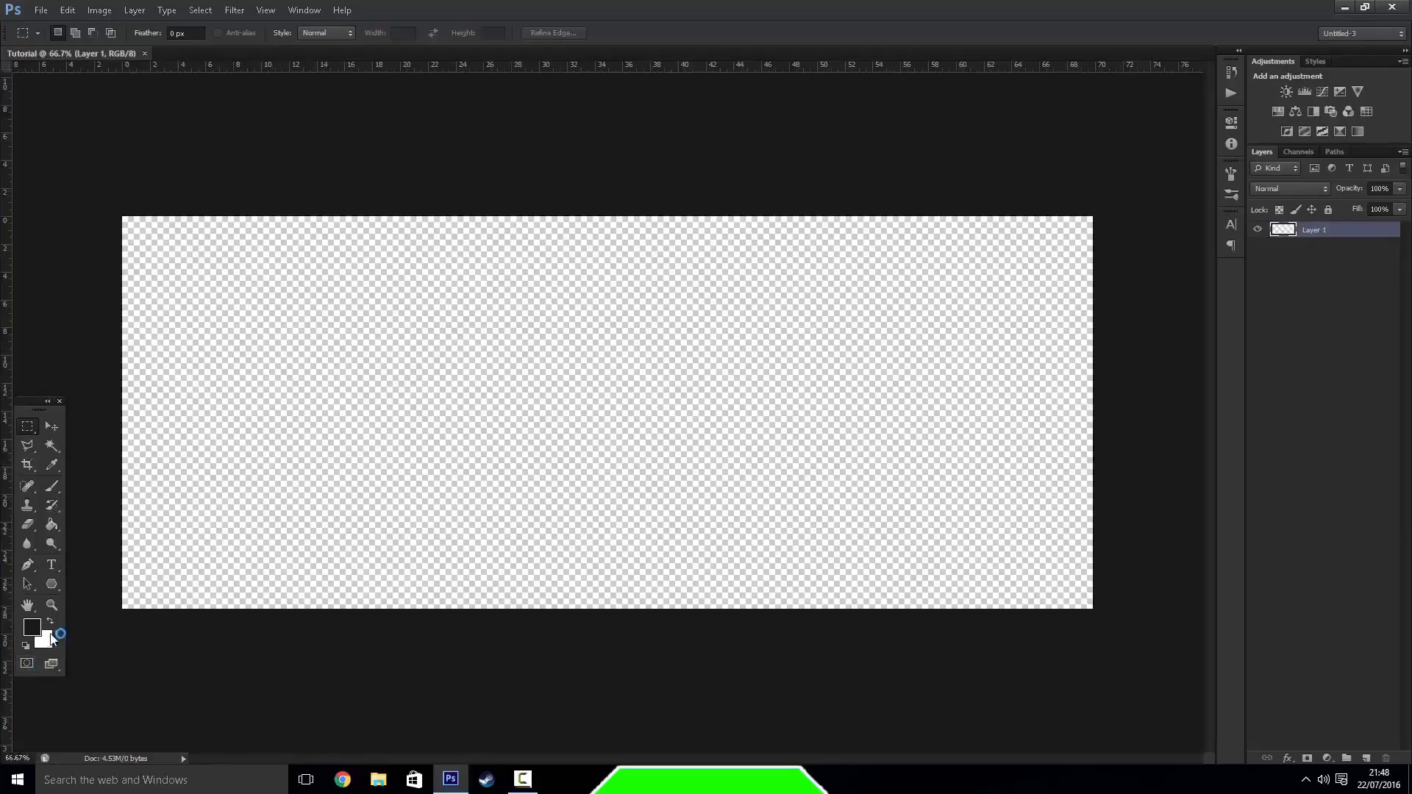
# Draw two trial rectangular marquee selections on the empty canvas, and clear the selection
pyautogui.press('z')
pyautogui.moveTo(309, 571); pyautogui.dragTo(466, 615)
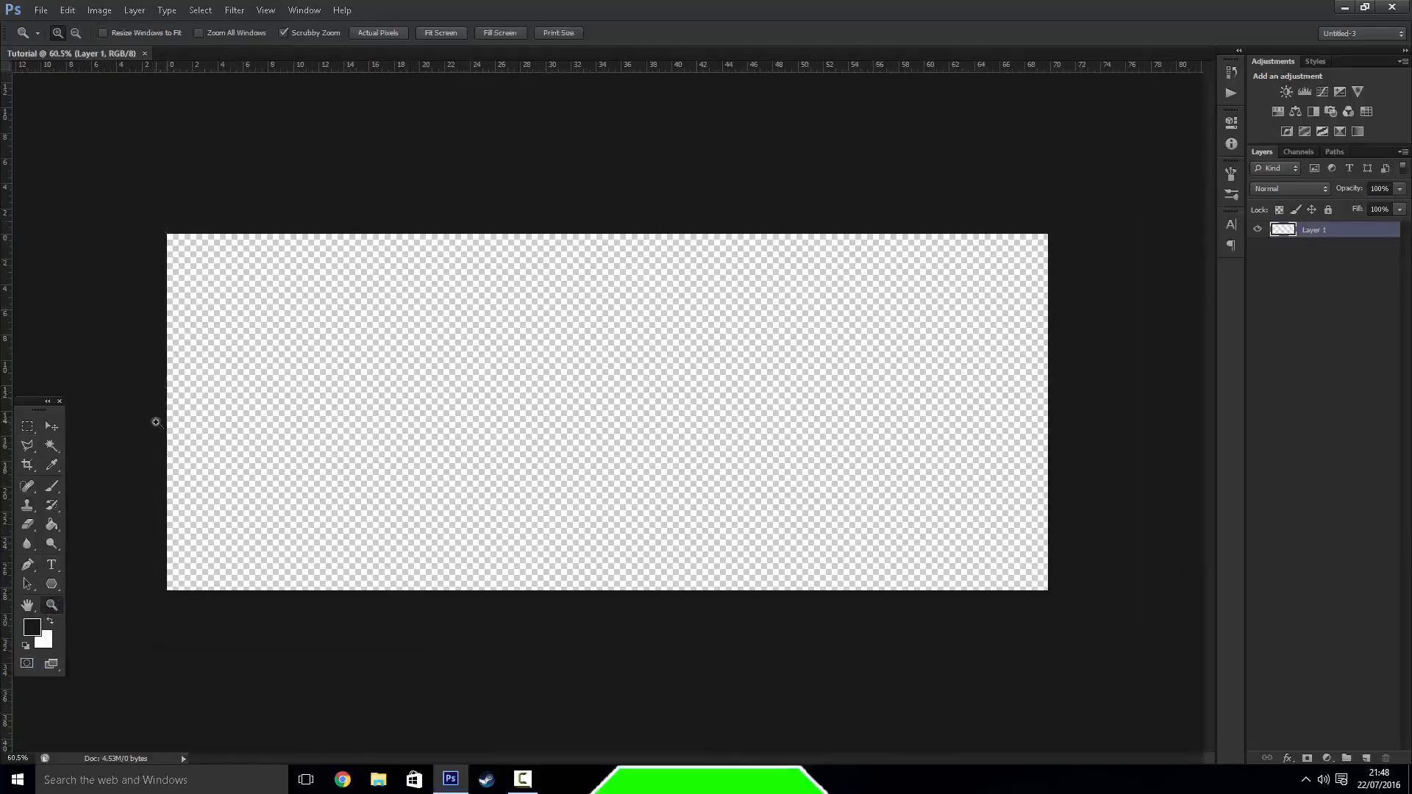
pyautogui.click(52, 425)
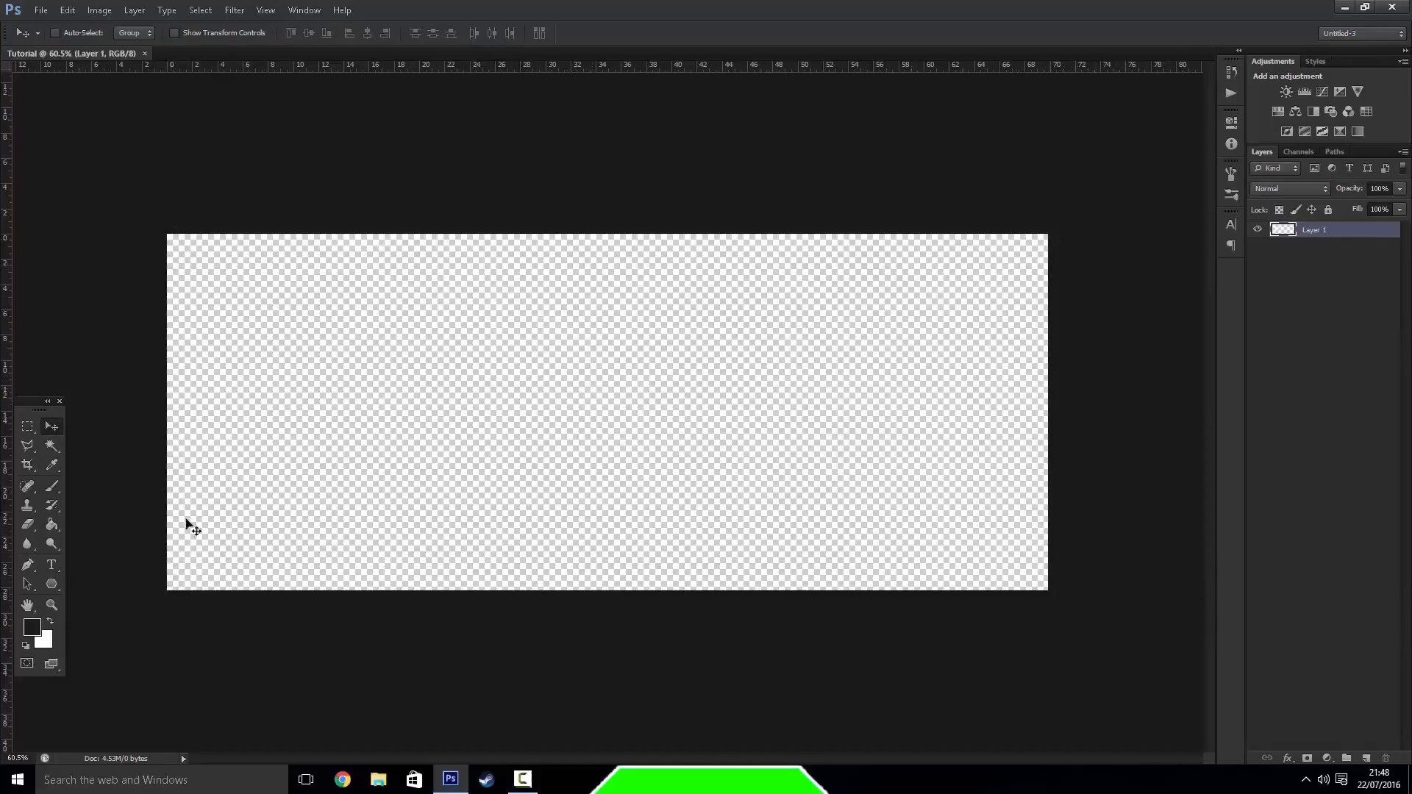
pyautogui.click(28, 428)
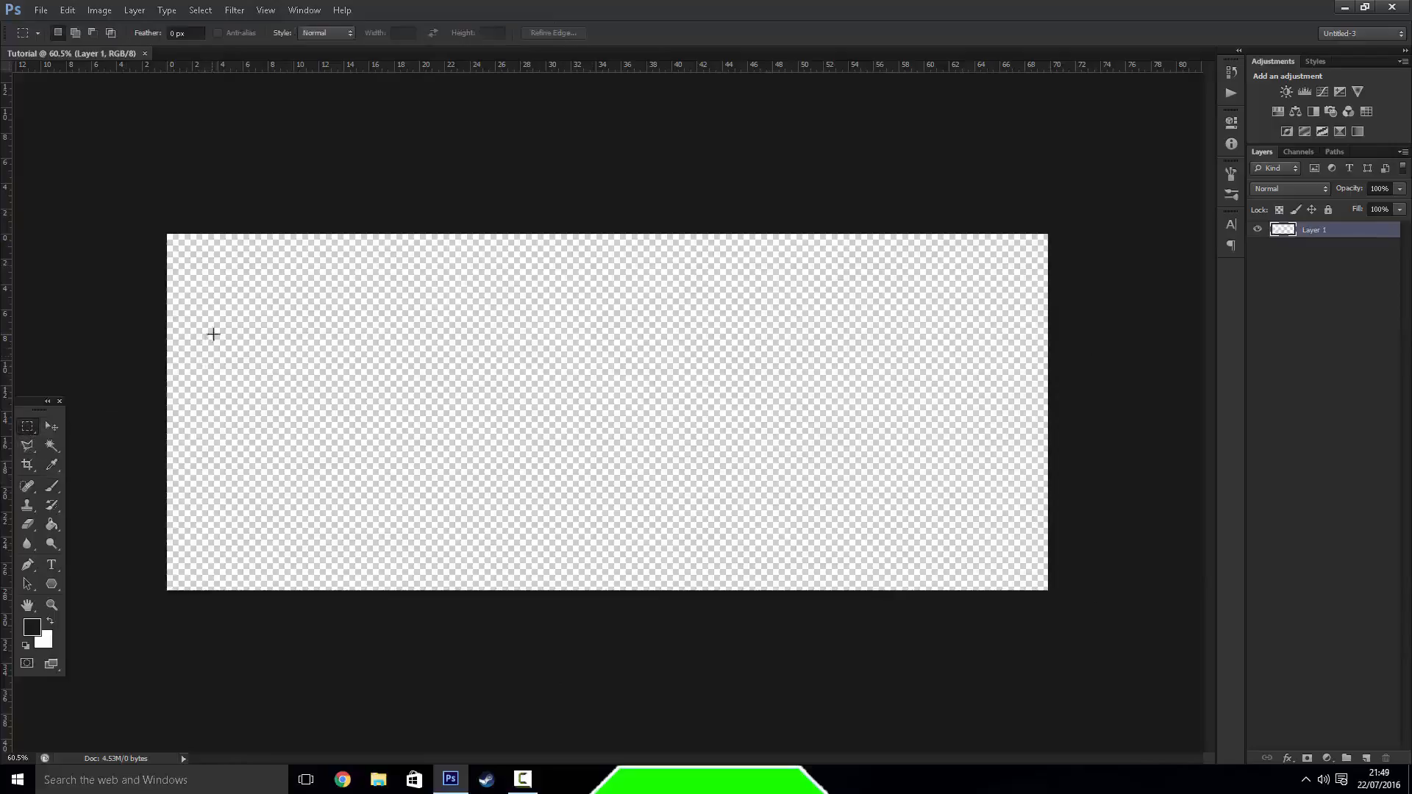
pyautogui.moveTo(207, 285); pyautogui.dragTo(605, 491)
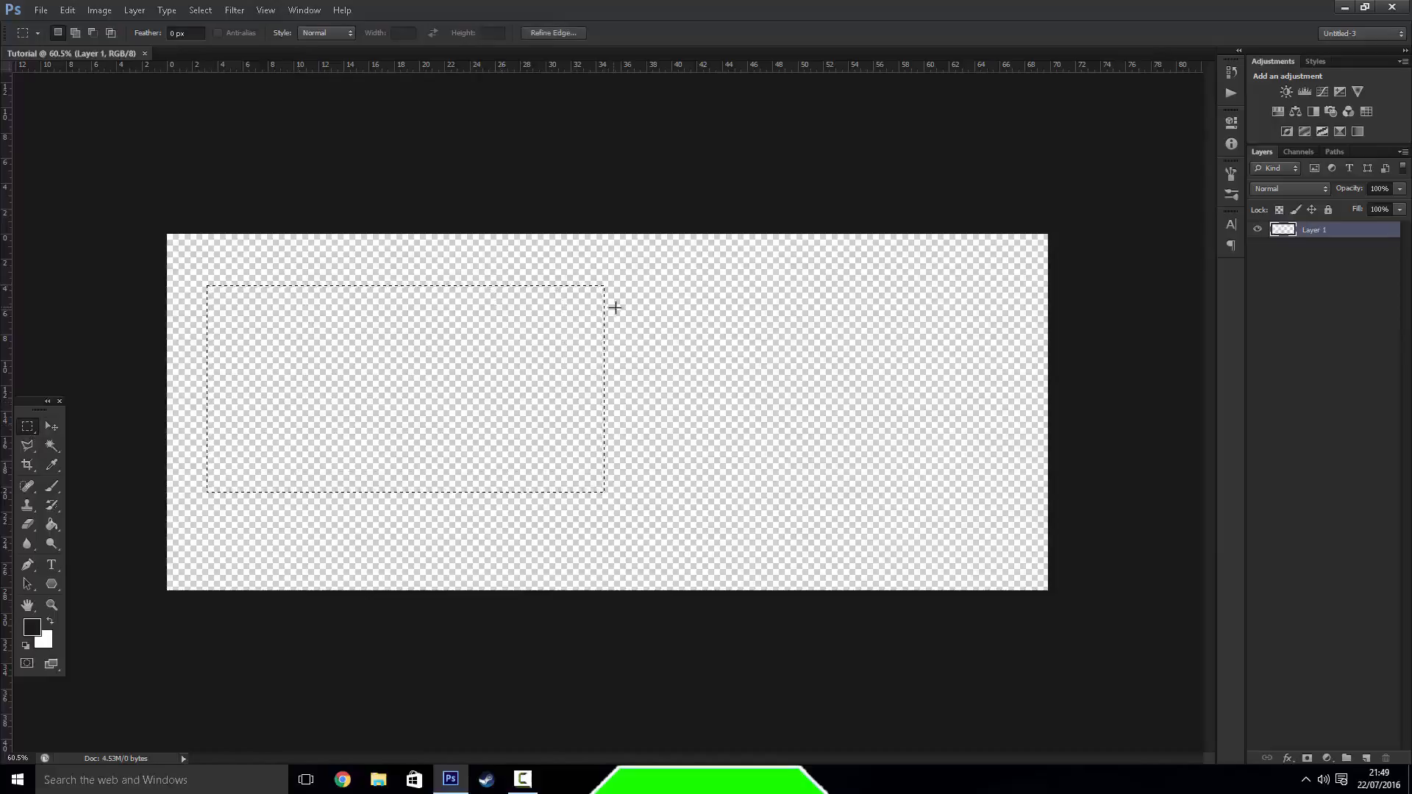
pyautogui.moveTo(637, 295); pyautogui.dragTo(860, 456)
pyautogui.click(694, 487)
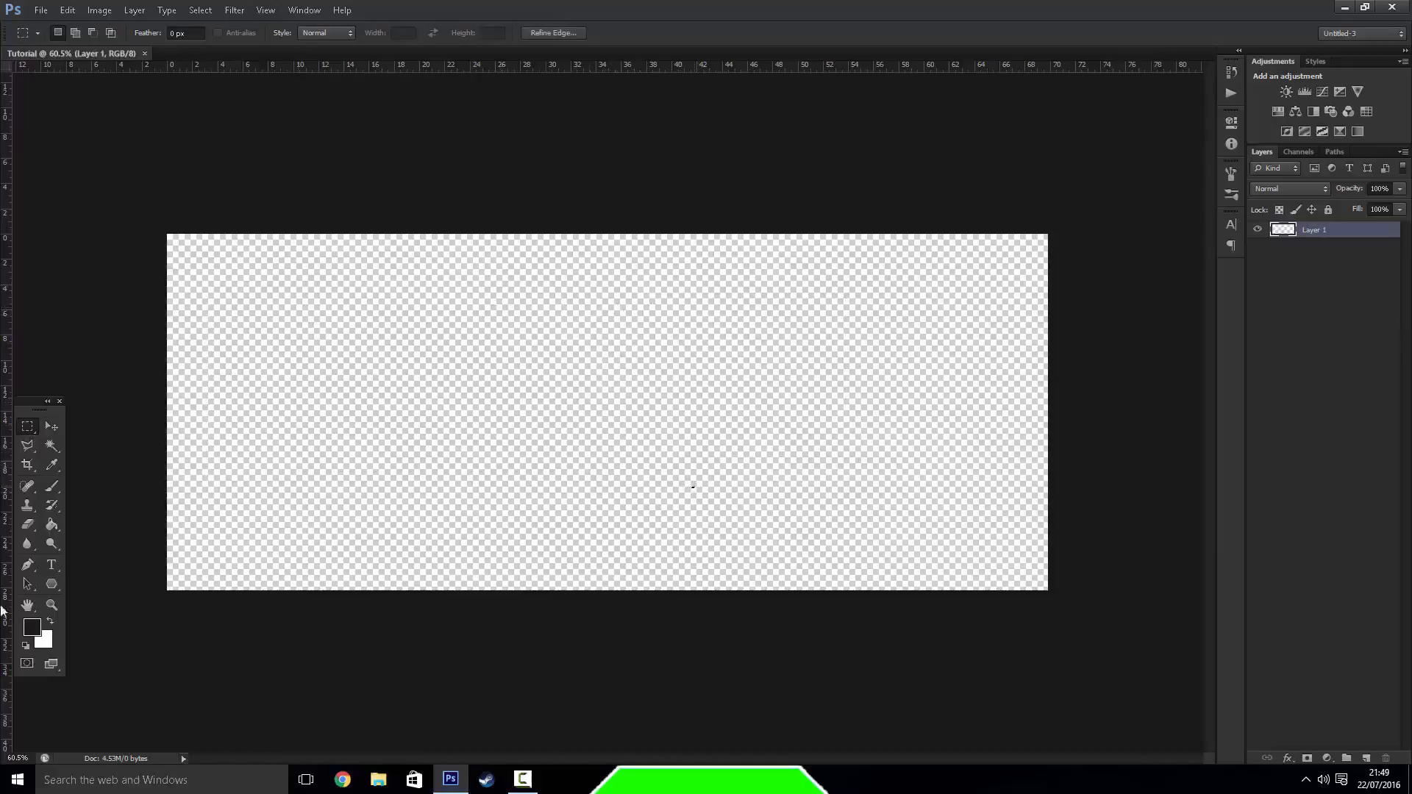
# Add a new layer above Layer 1 and set the Brush tool's size to 32 px
pyautogui.click(51, 565)
pyautogui.click(51, 486)
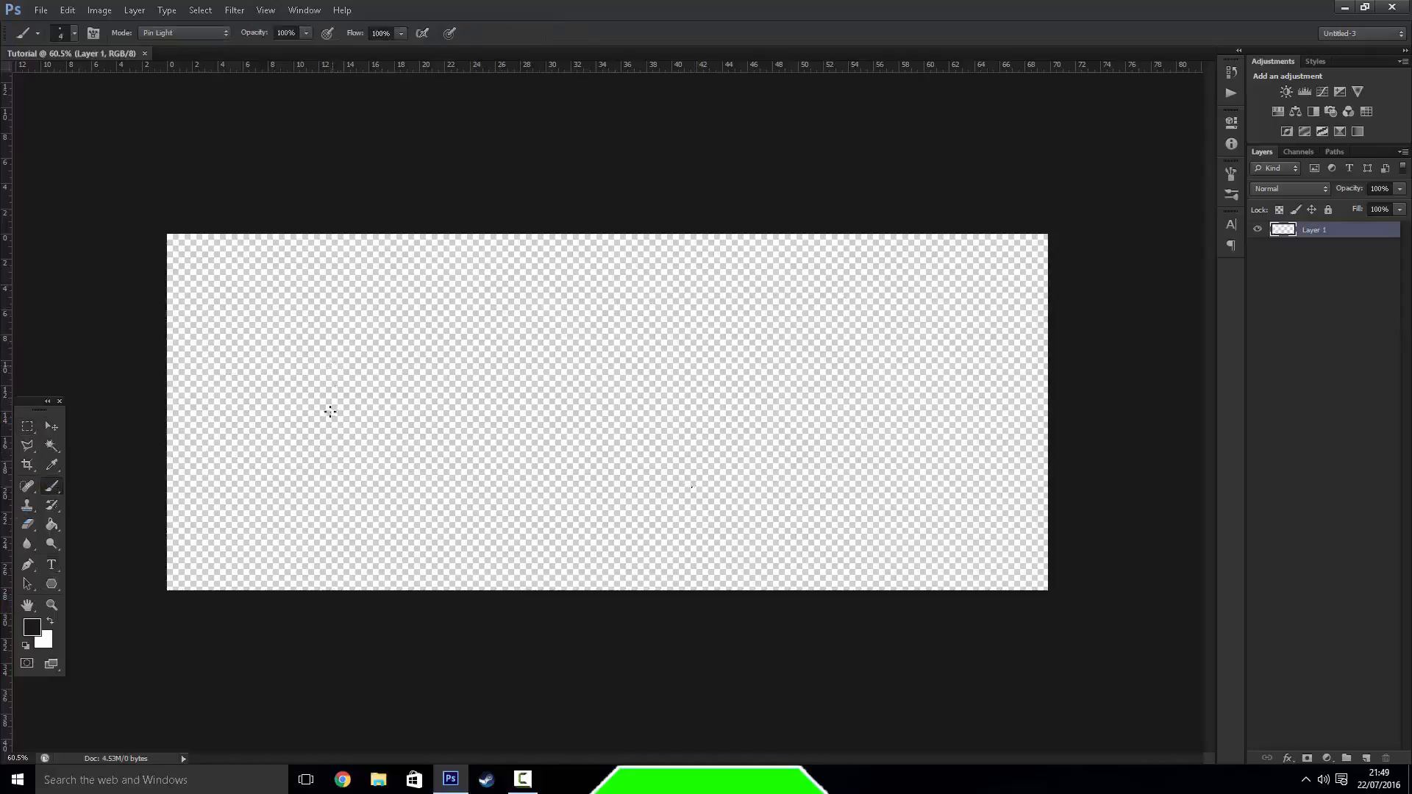
pyautogui.click(693, 487)
pyautogui.click(1366, 758)
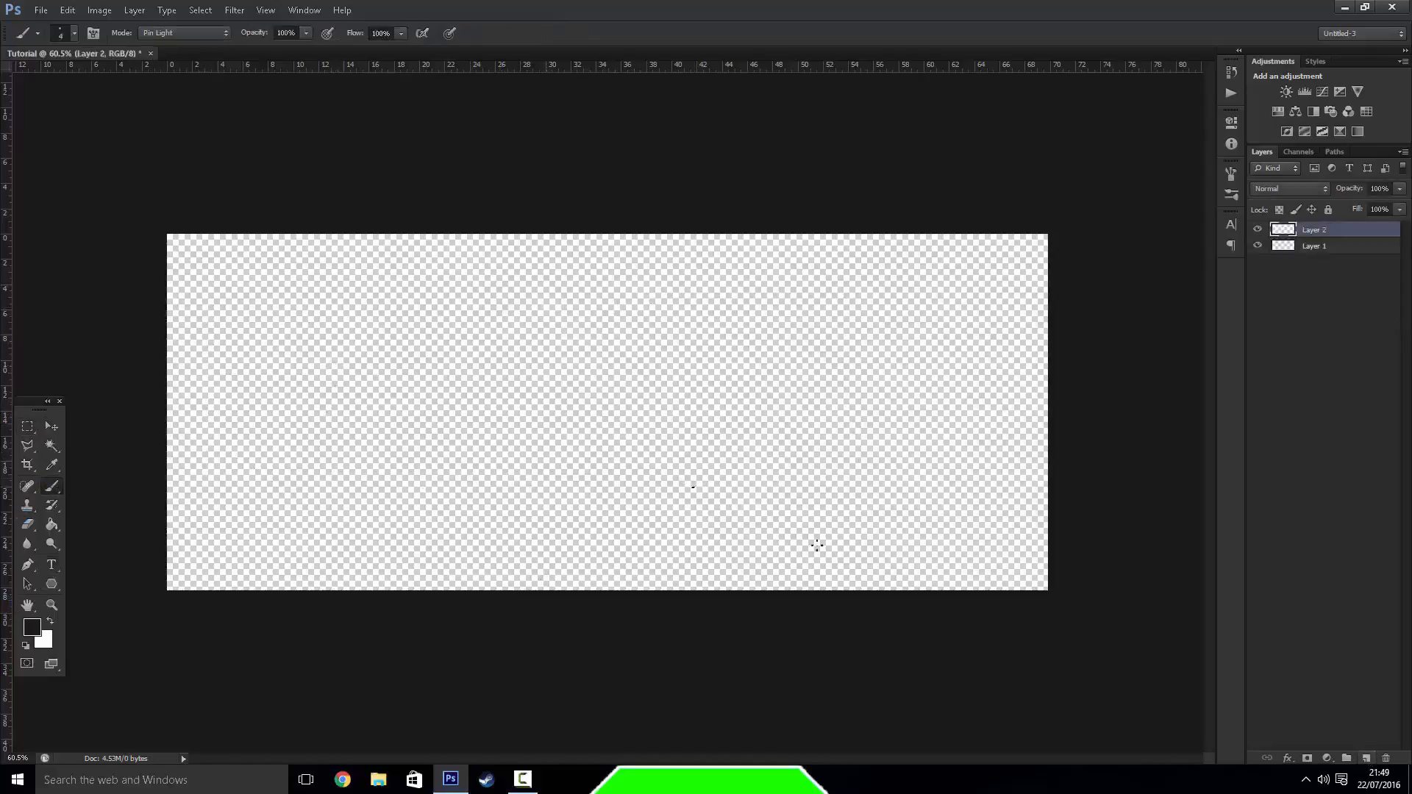
pyautogui.click(74, 33)
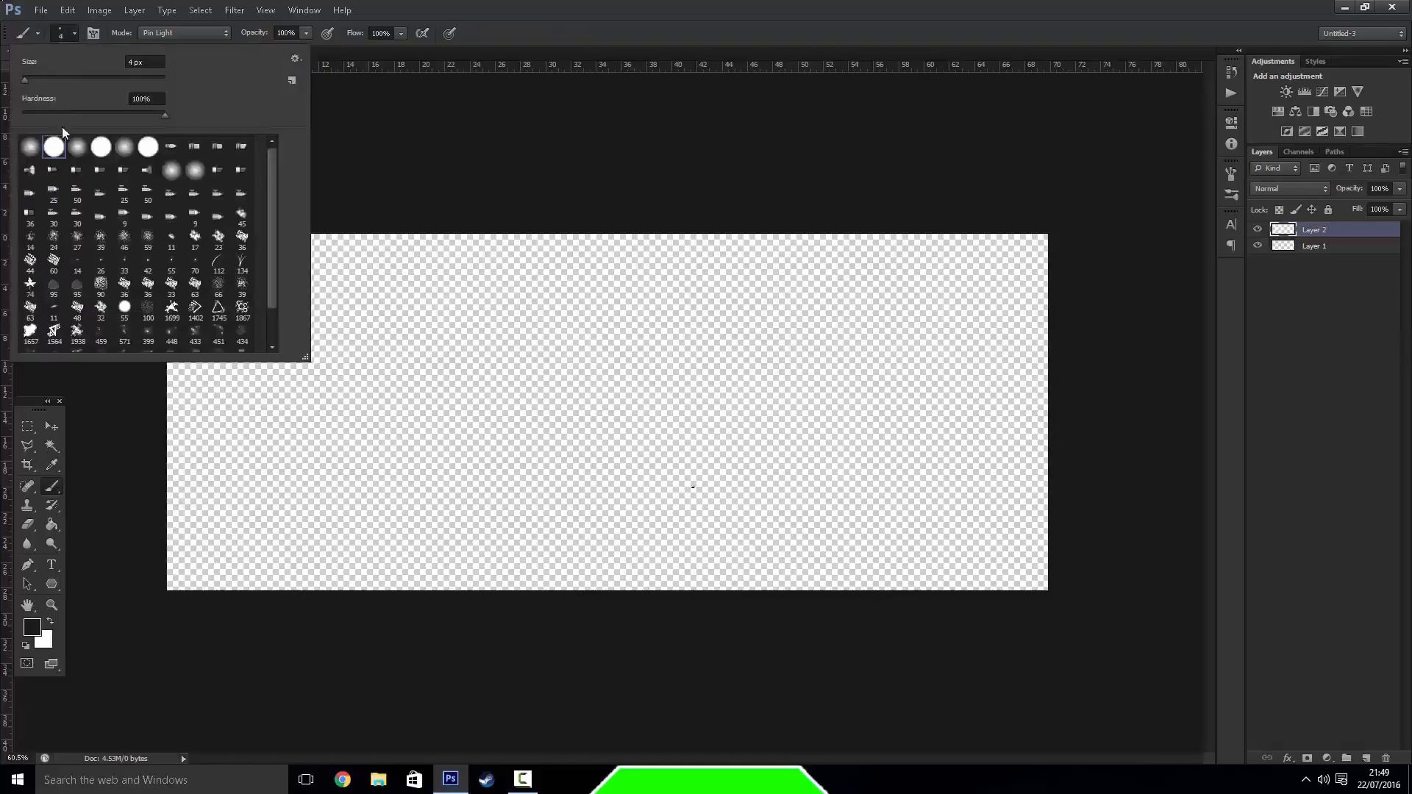
pyautogui.click(44, 78)
pyautogui.click(362, 359)
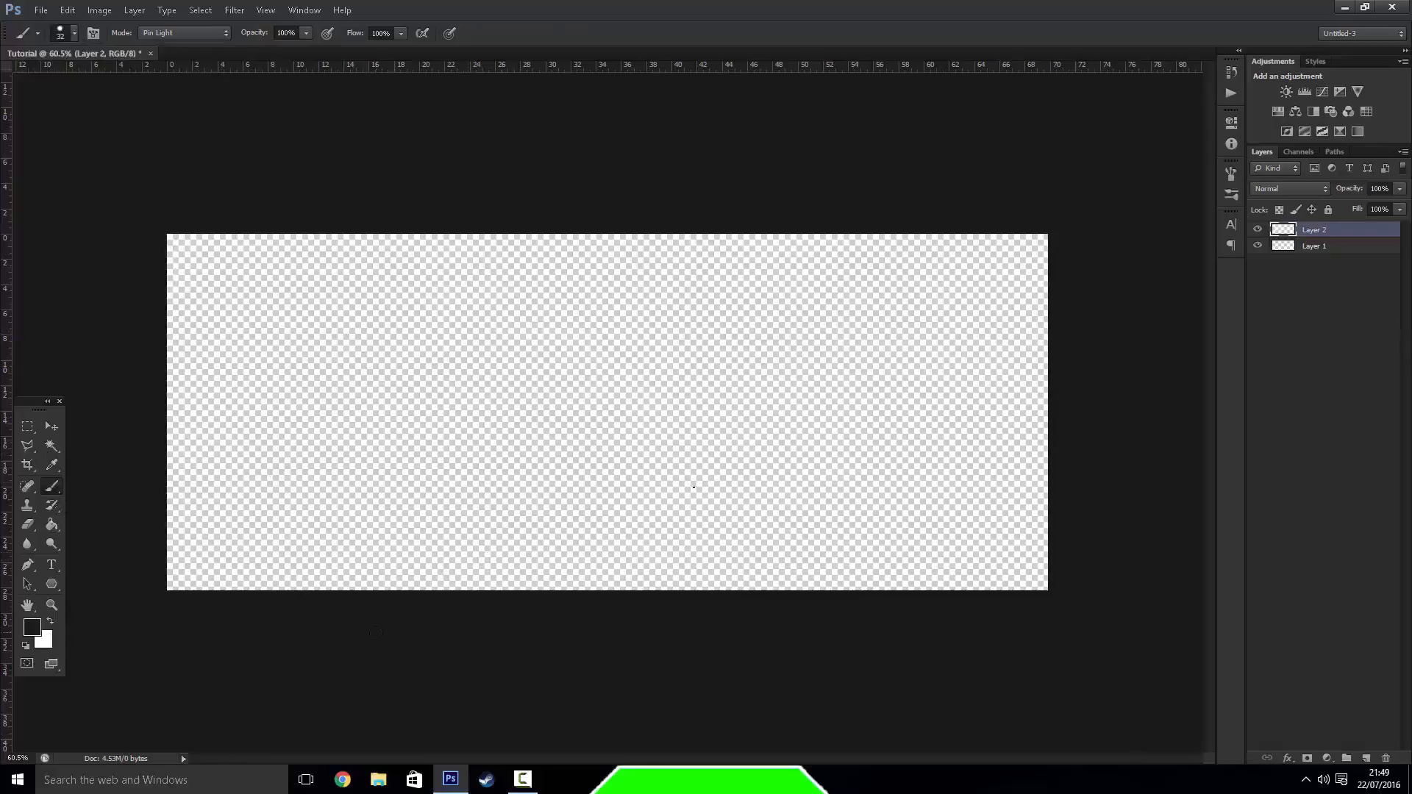
pyautogui.click(693, 487)
# Select a rectangular area at the canvas's left edge on Layer 2 and try to move it with the Move tool
pyautogui.click(28, 426)
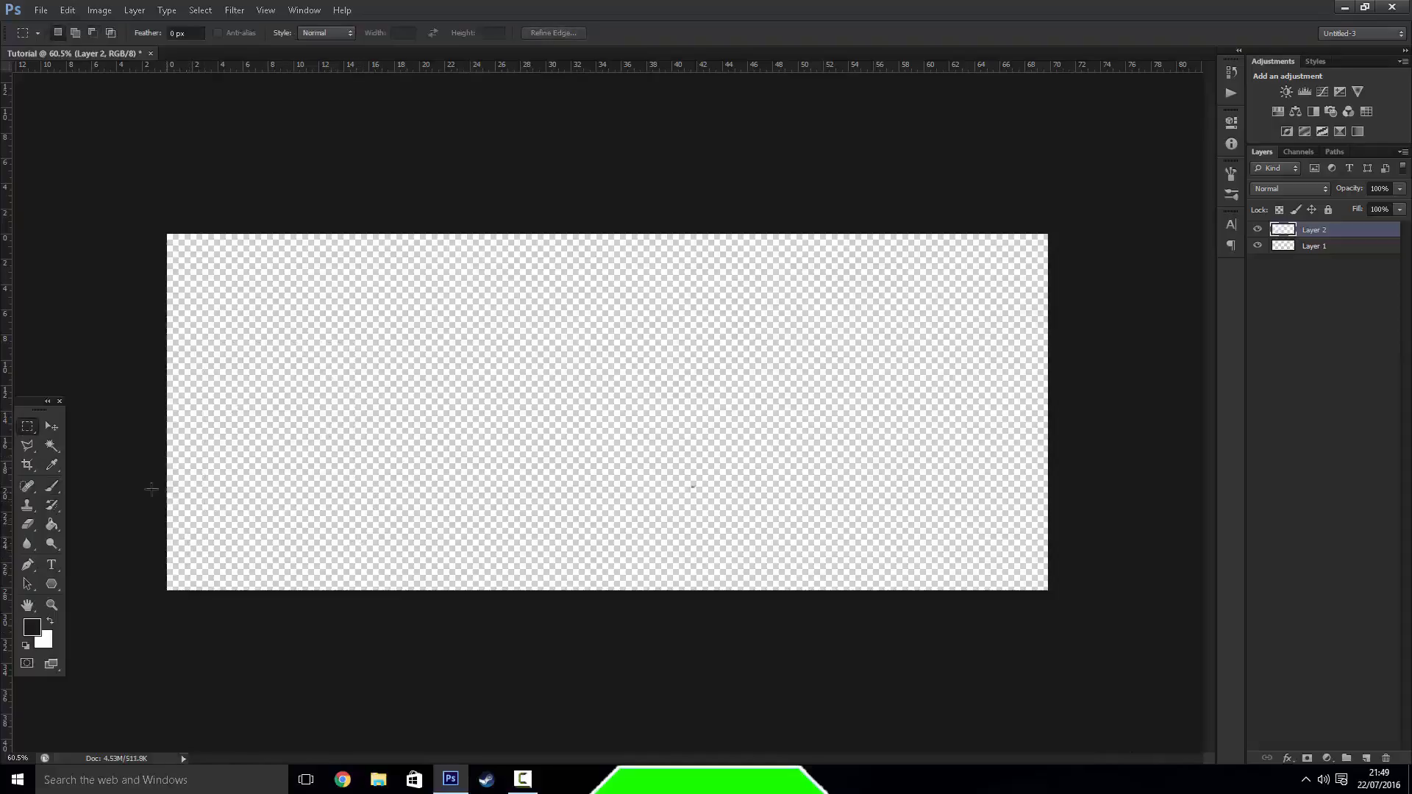
pyautogui.moveTo(173, 341); pyautogui.dragTo(347, 537)
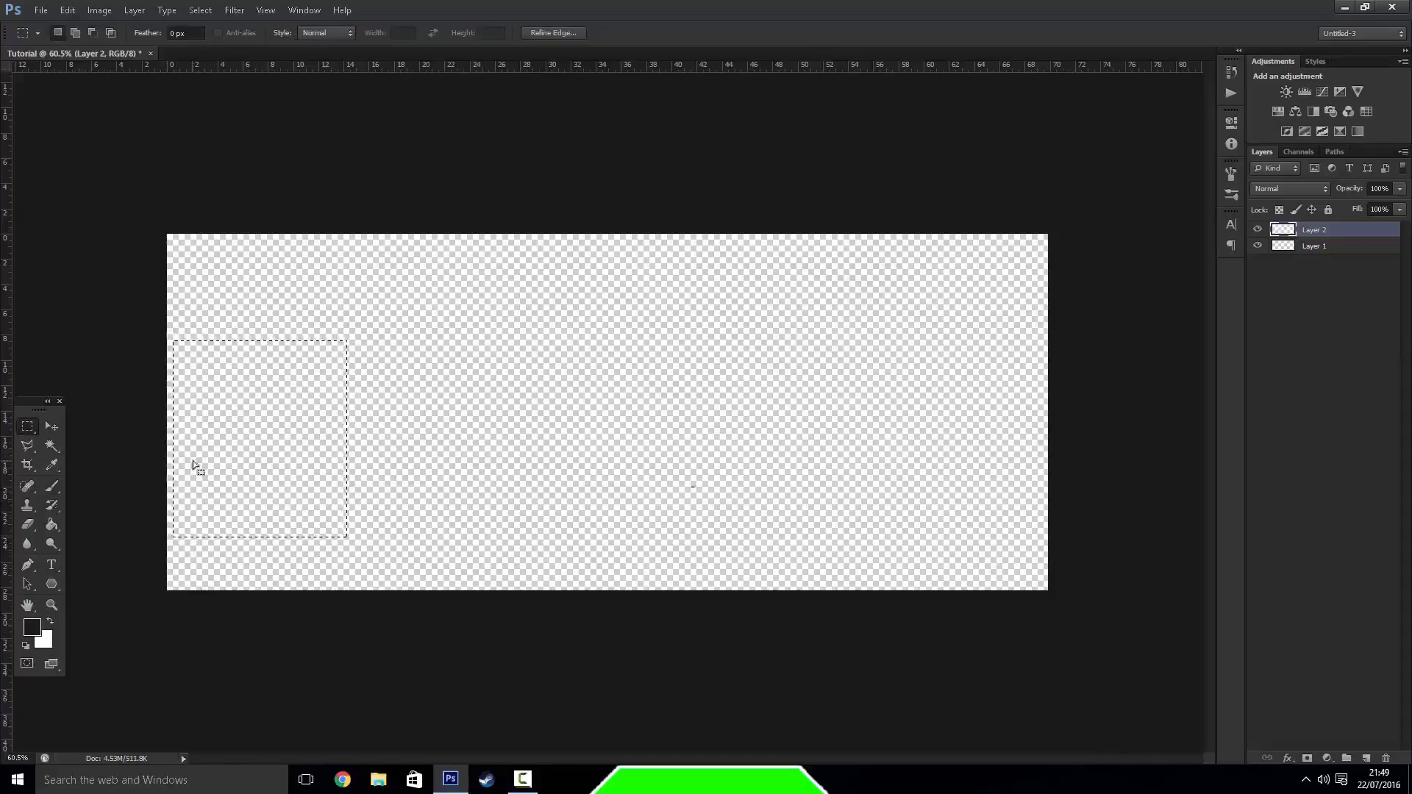
pyautogui.click(51, 427)
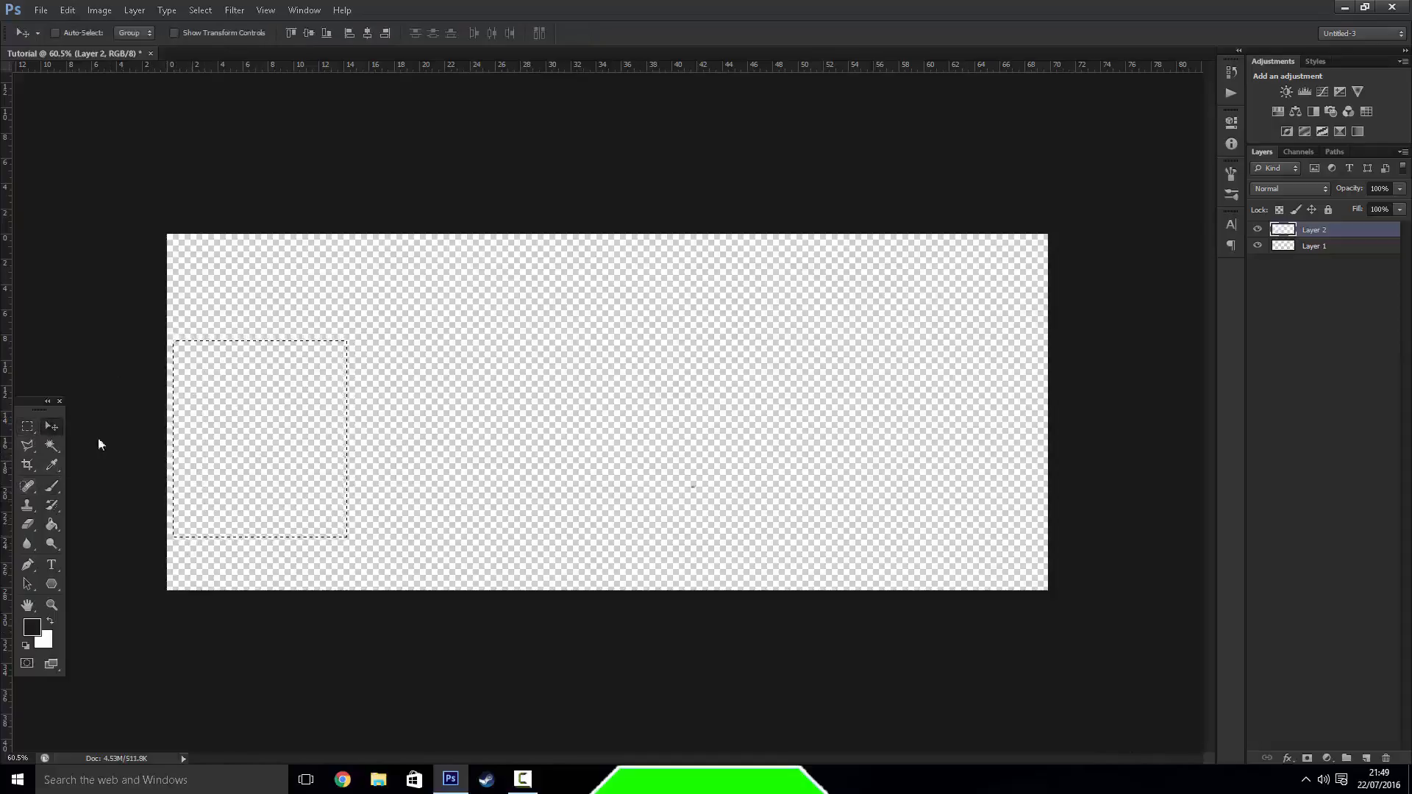
pyautogui.moveTo(196, 461); pyautogui.dragTo(274, 456)
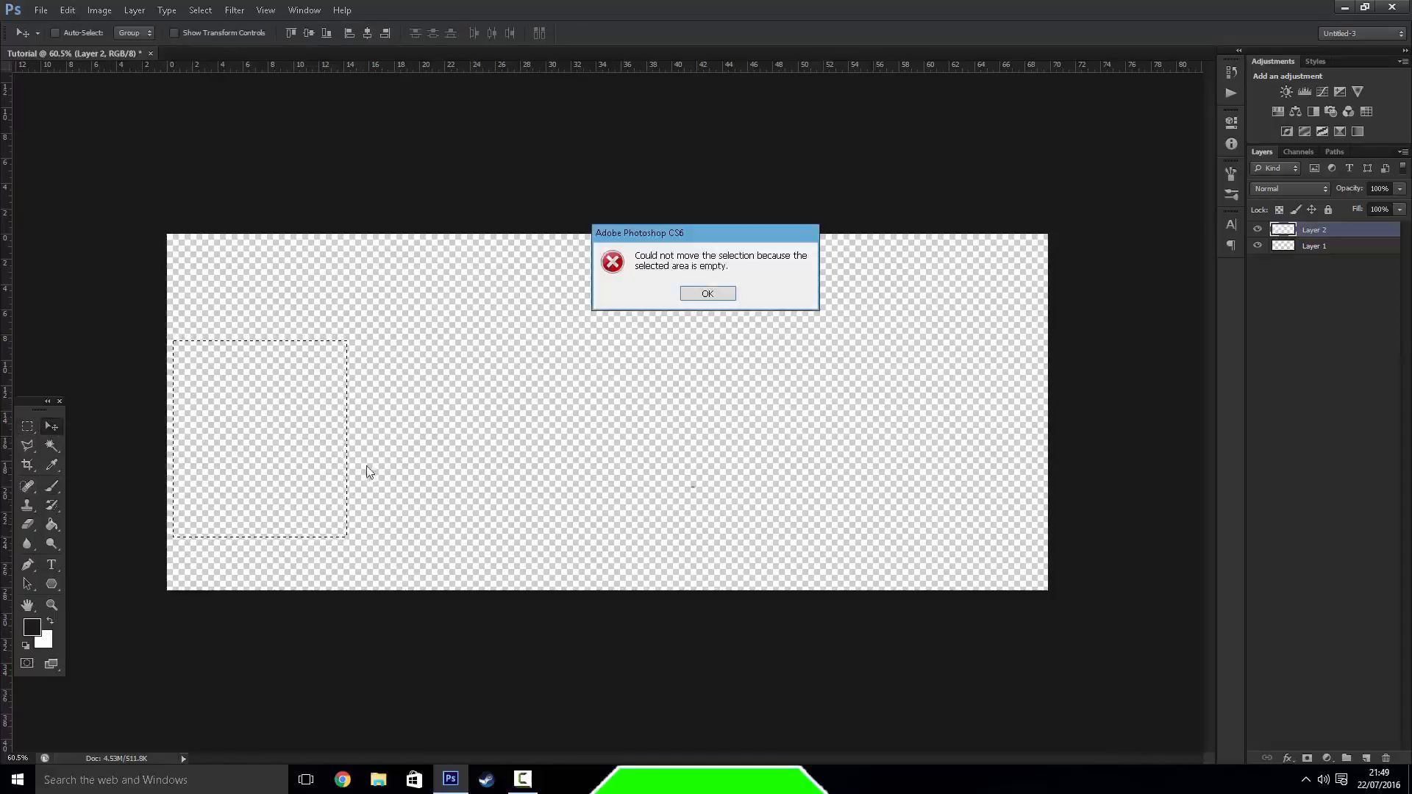
pyautogui.click(691, 295)
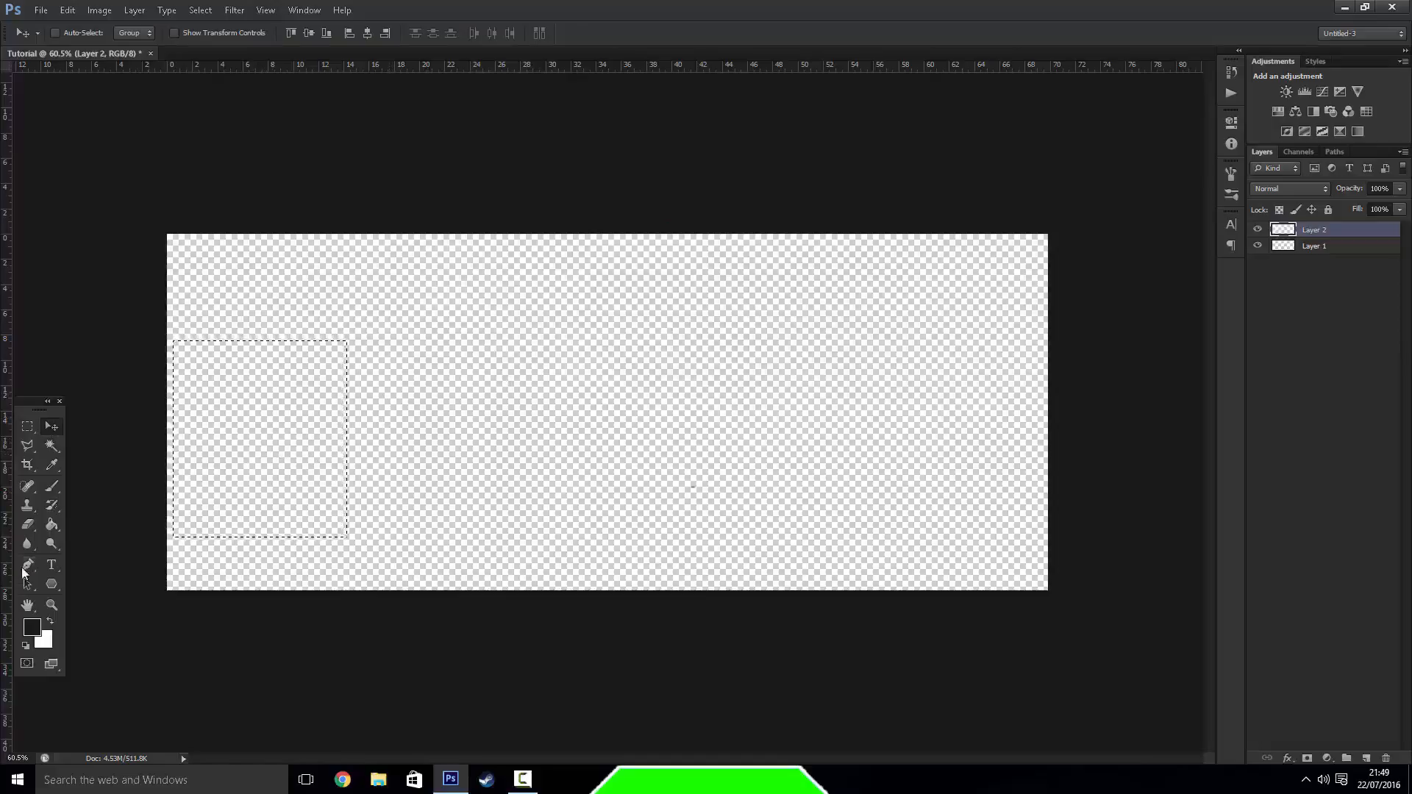
# Add the text "hi" left of the canvas's centre and set its colour to black (000000)
pyautogui.click(51, 565)
pyautogui.click(510, 480)
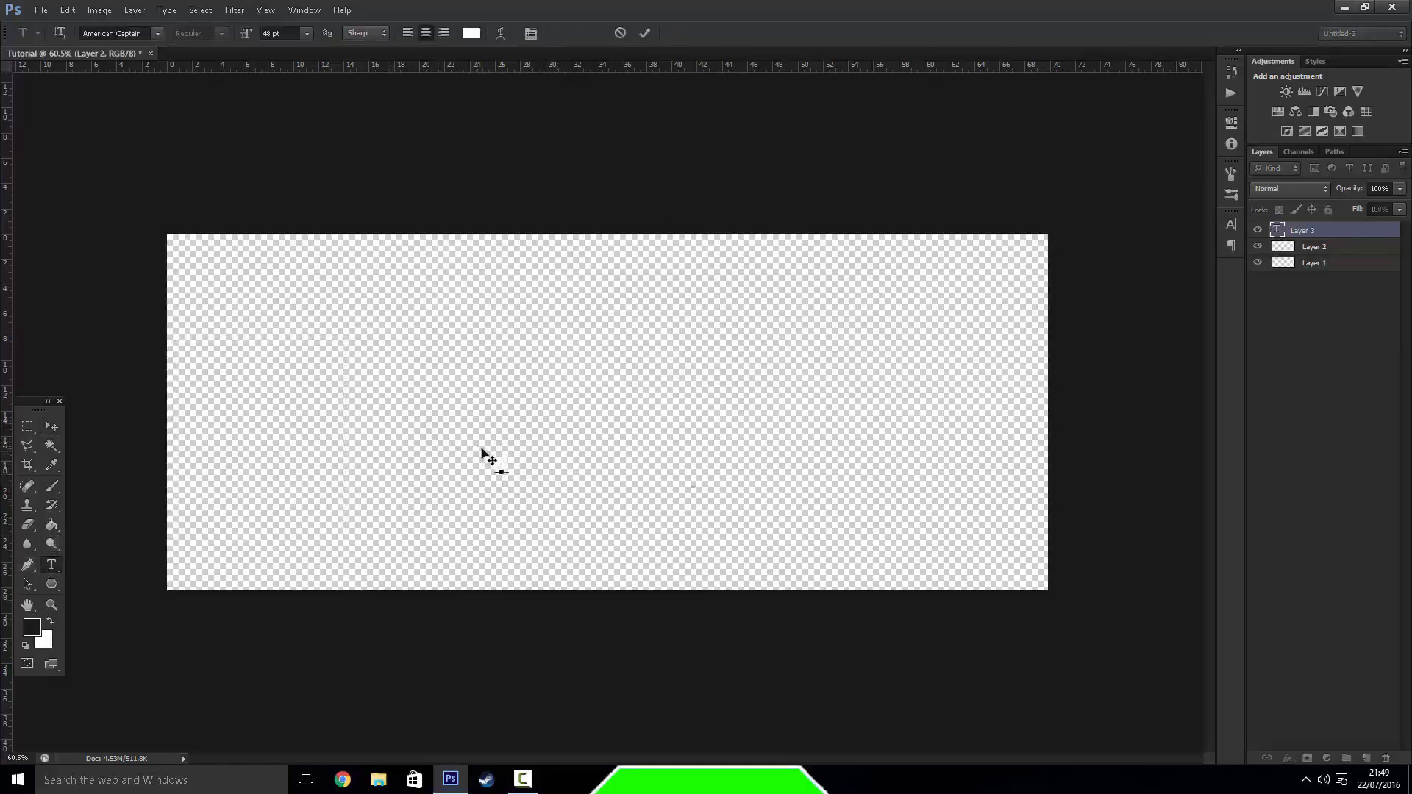
pyautogui.moveTo(510, 465); pyautogui.dragTo(493, 466)
pyautogui.click(466, 34)
pyautogui.moveTo(778, 601); pyautogui.dragTo(727, 720)
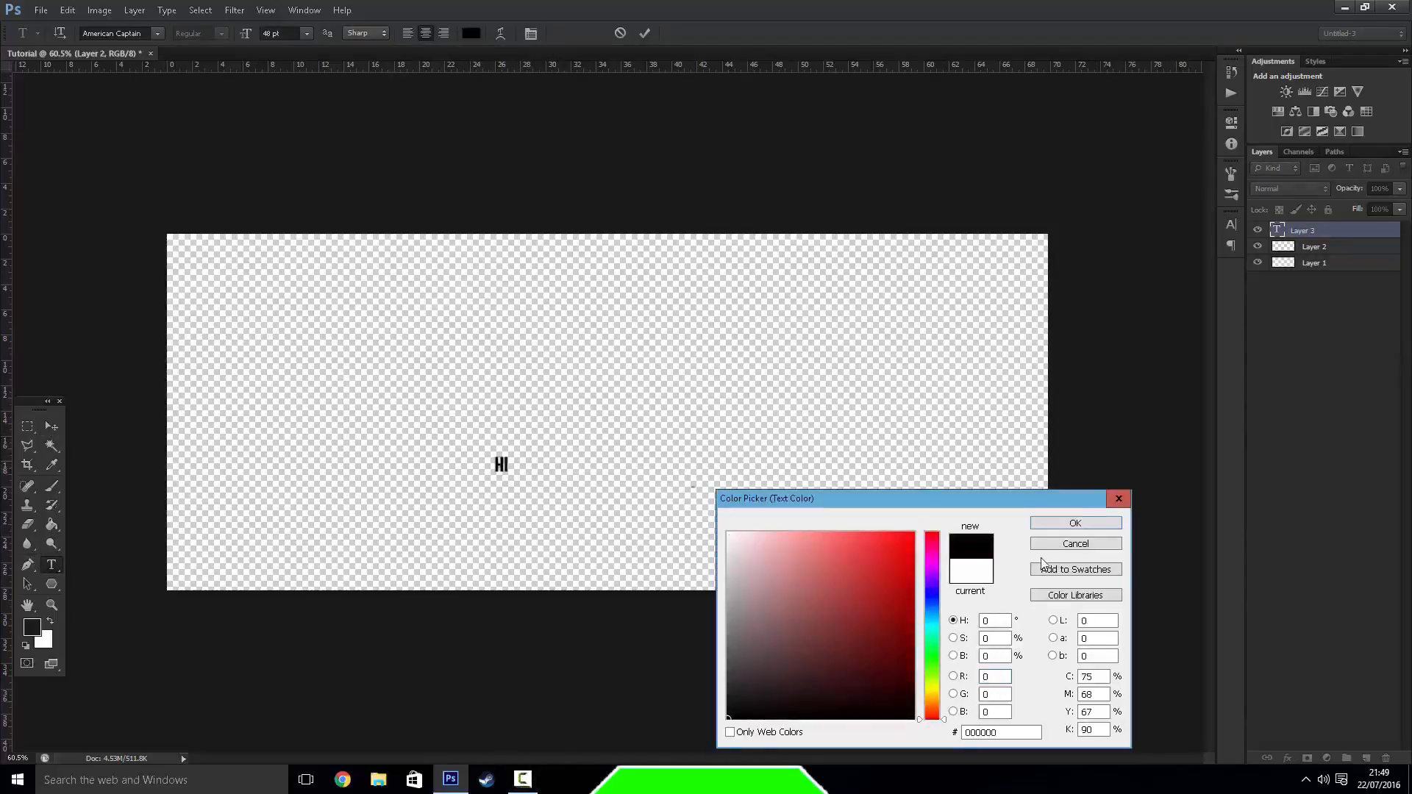
pyautogui.click(1070, 525)
pyautogui.click(49, 427)
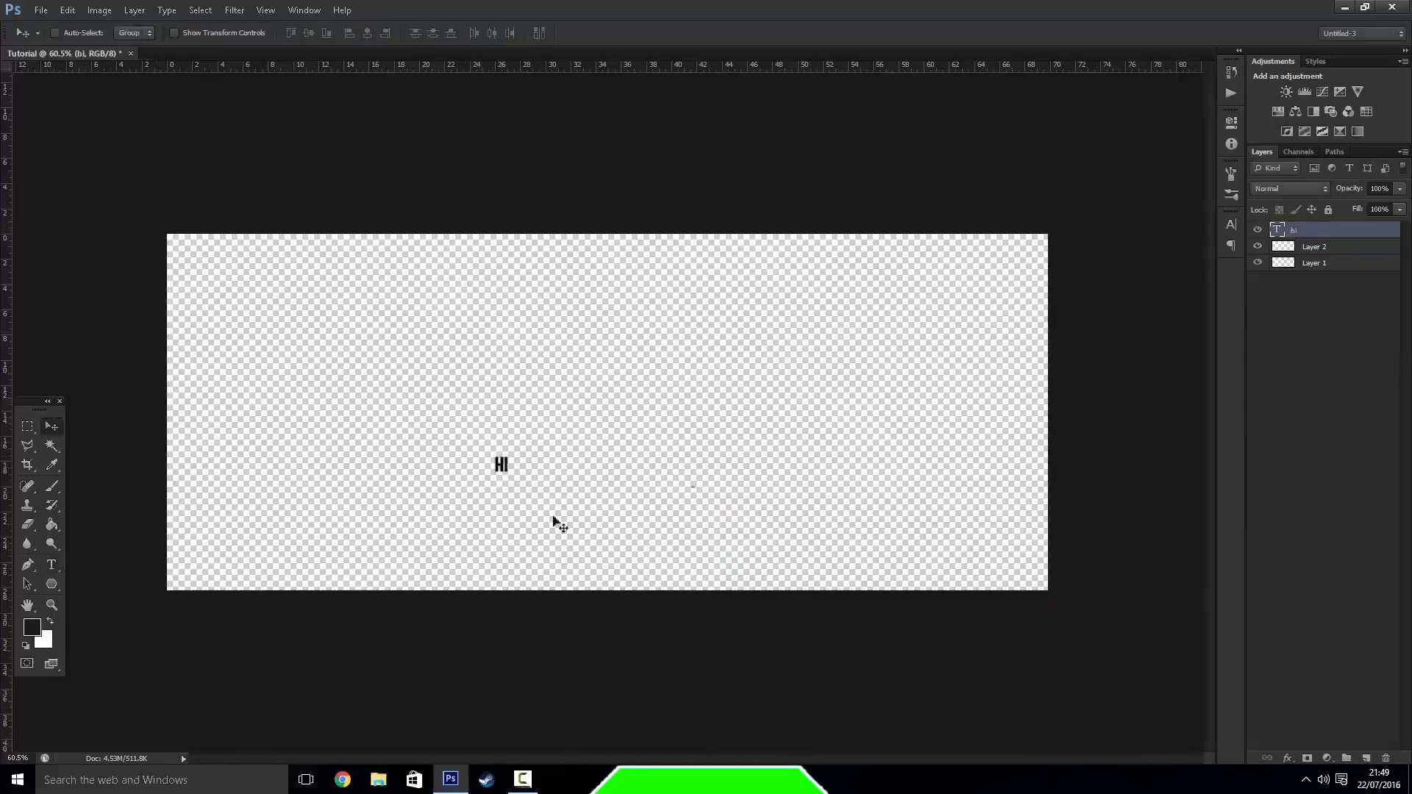
# Enlarge the "hi" text to about 654% with Free Transform and move it to the middle of the canvas
pyautogui.click(67, 11)
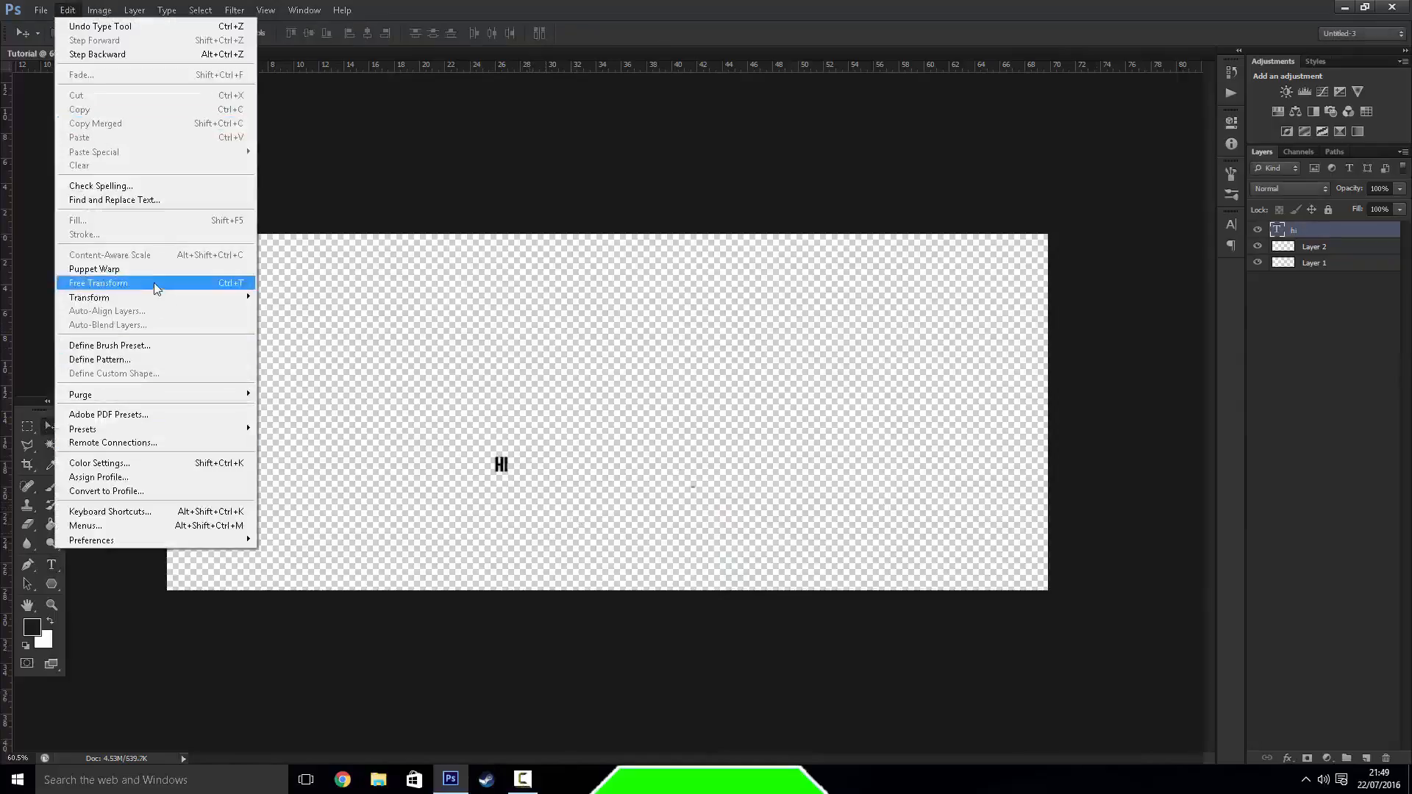
pyautogui.click(158, 284)
pyautogui.moveTo(512, 457); pyautogui.dragTo(575, 409)
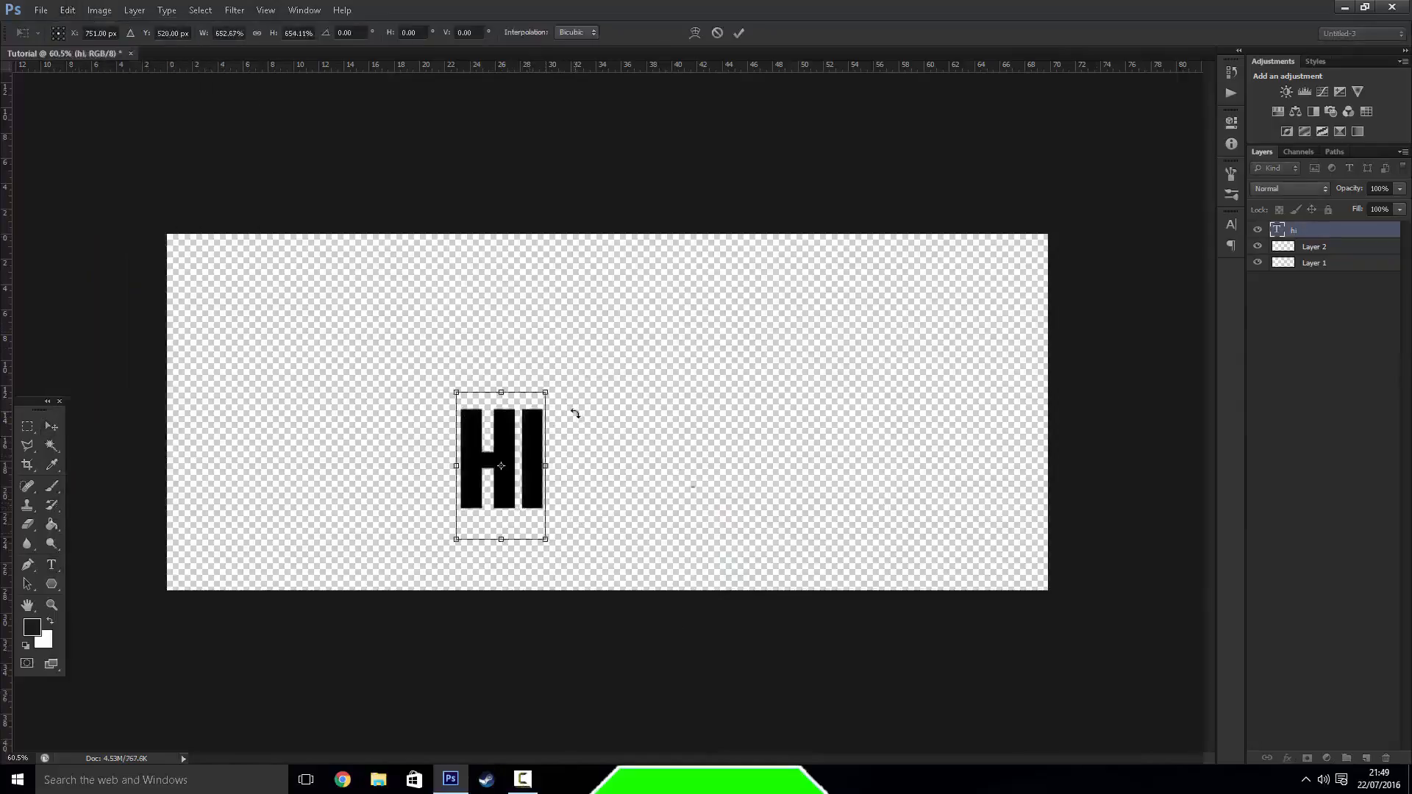
pyautogui.press('Return')
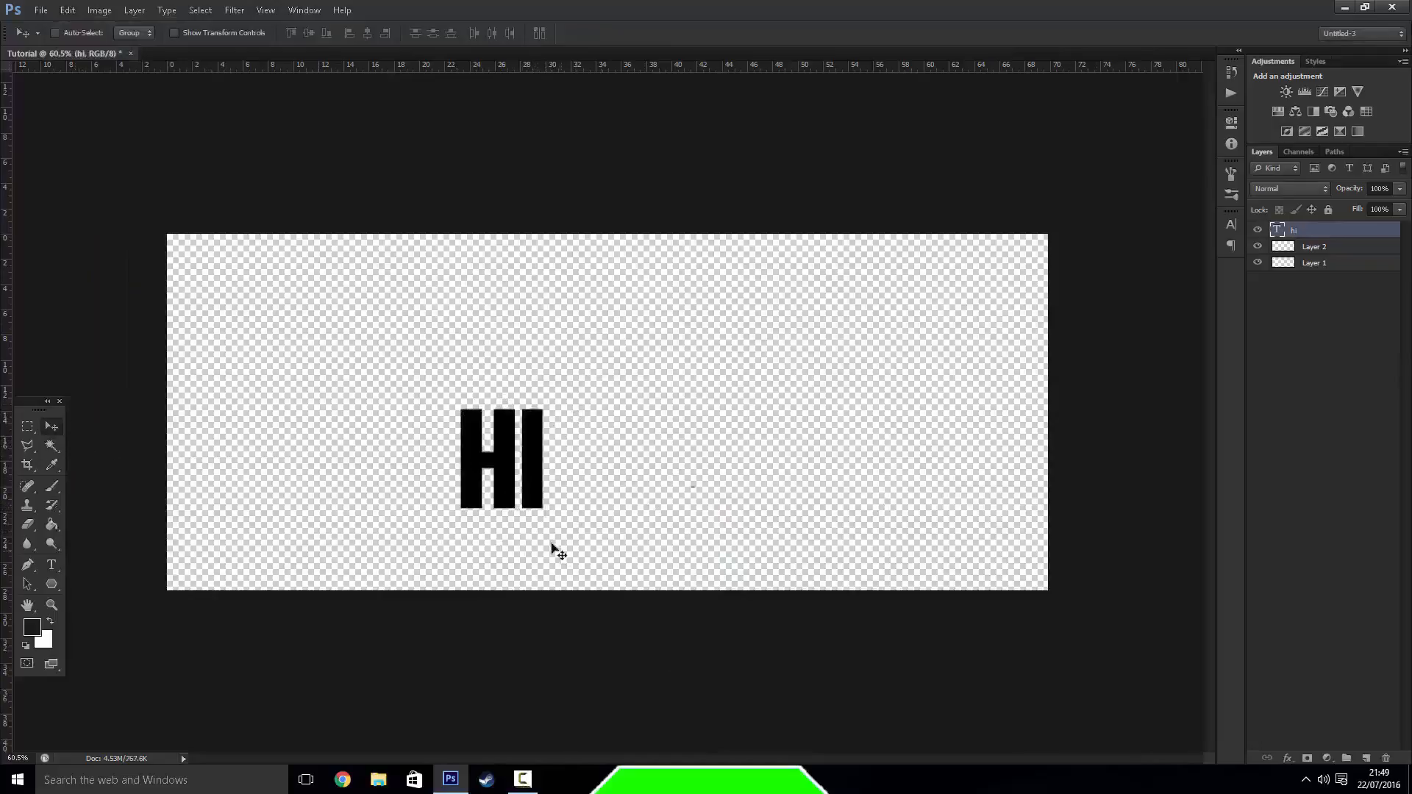
pyautogui.moveTo(515, 474); pyautogui.dragTo(567, 479)
pyautogui.moveTo(324, 447); pyautogui.dragTo(591, 475)
# Draw a rectangular marquee selection around the "hi" text and move it to the left part of the canvas
pyautogui.click(28, 426)
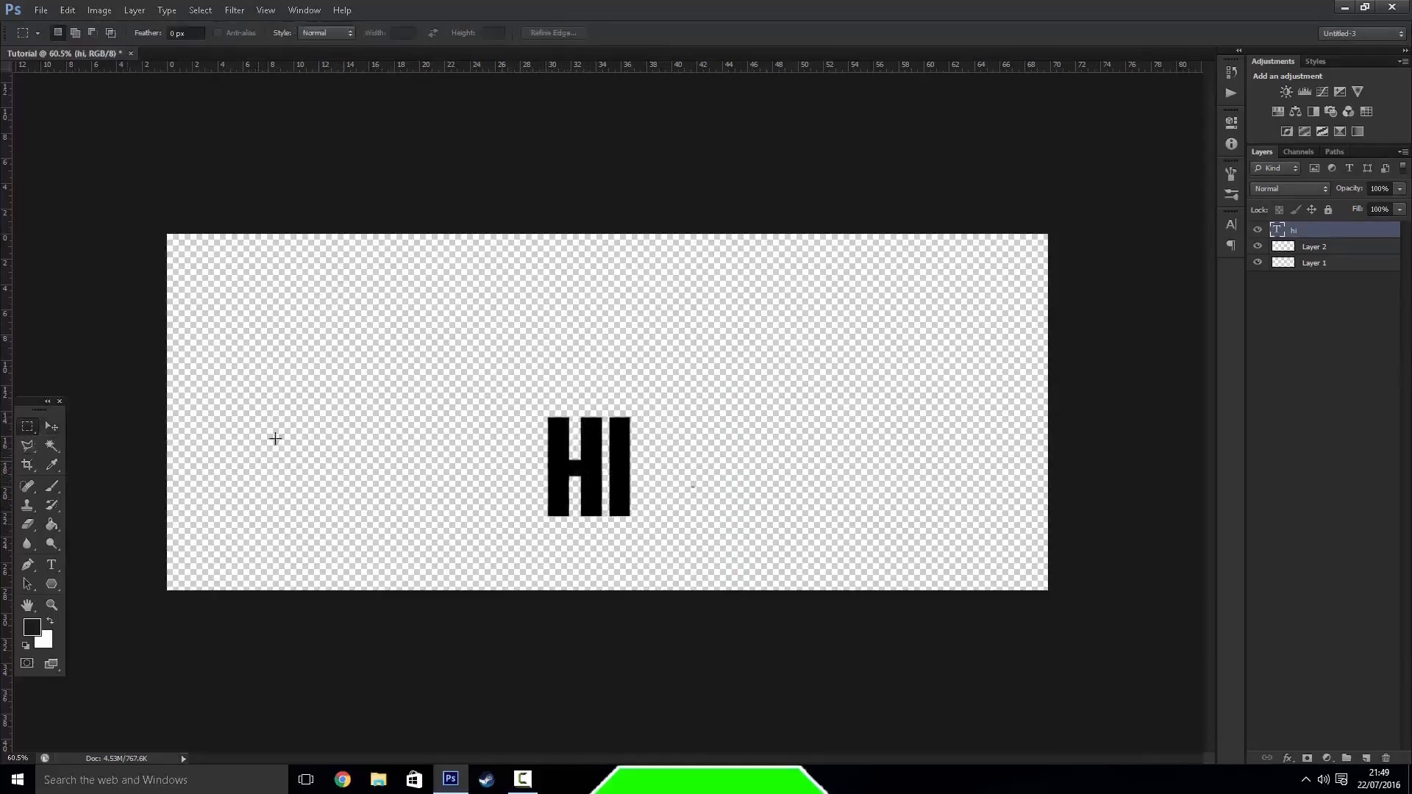
pyautogui.moveTo(488, 366)
pyautogui.mouseDown()
pyautogui.moveTo(779, 566)
pyautogui.moveTo(787, 590)
pyautogui.mouseUp()
pyautogui.press('v')
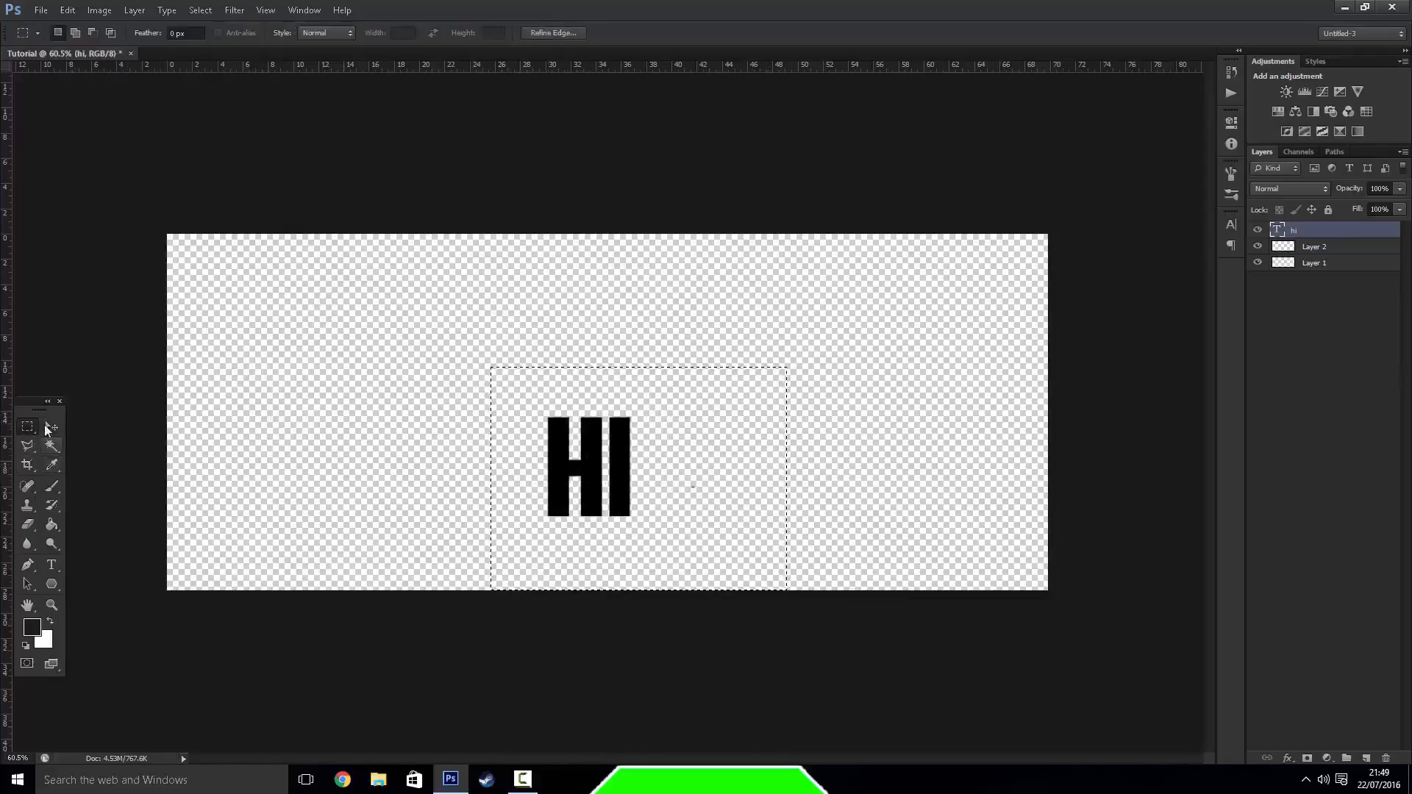
pyautogui.moveTo(577, 506); pyautogui.dragTo(339, 436)
# Add the text "test" below and slightly right of the "hi" text
pyautogui.press('t')
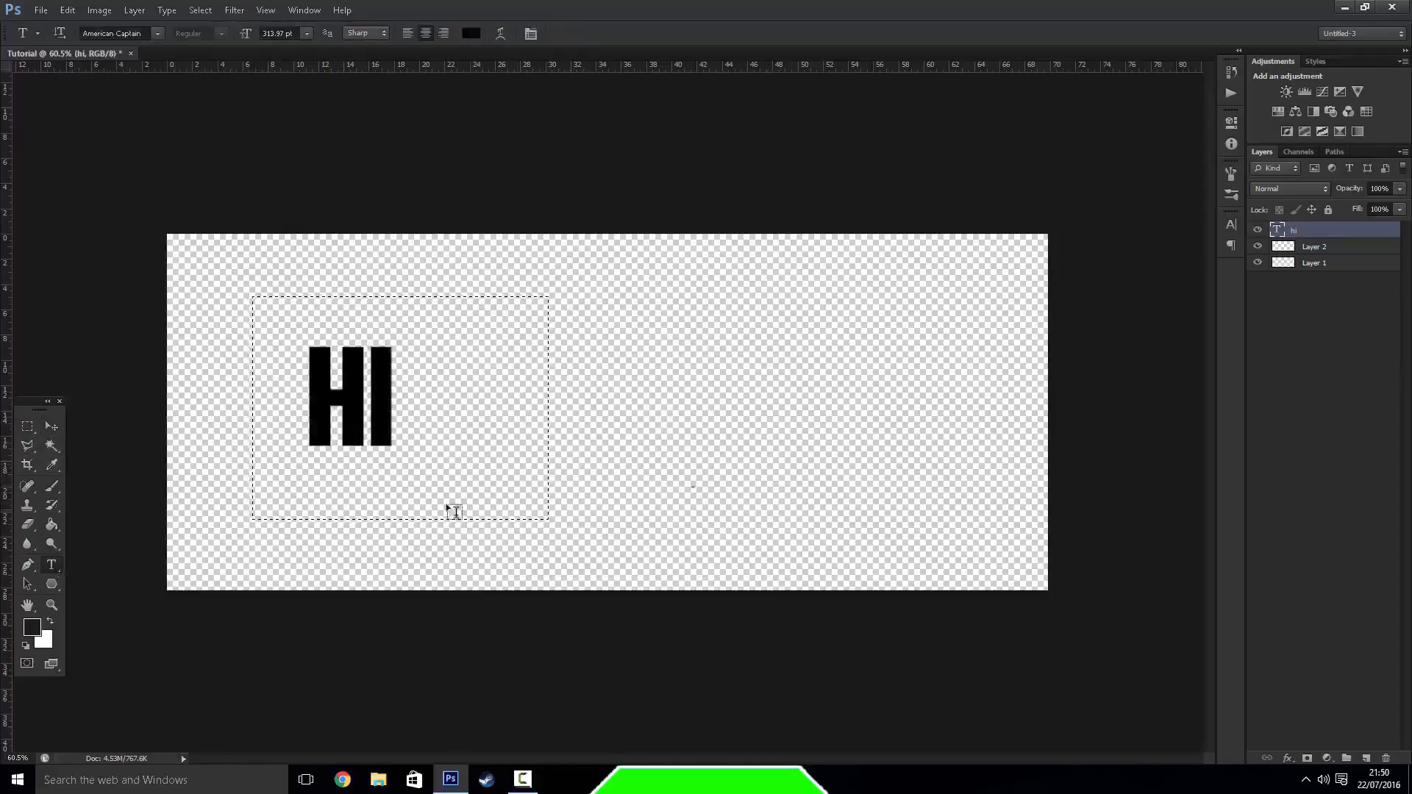
pyautogui.click(474, 488)
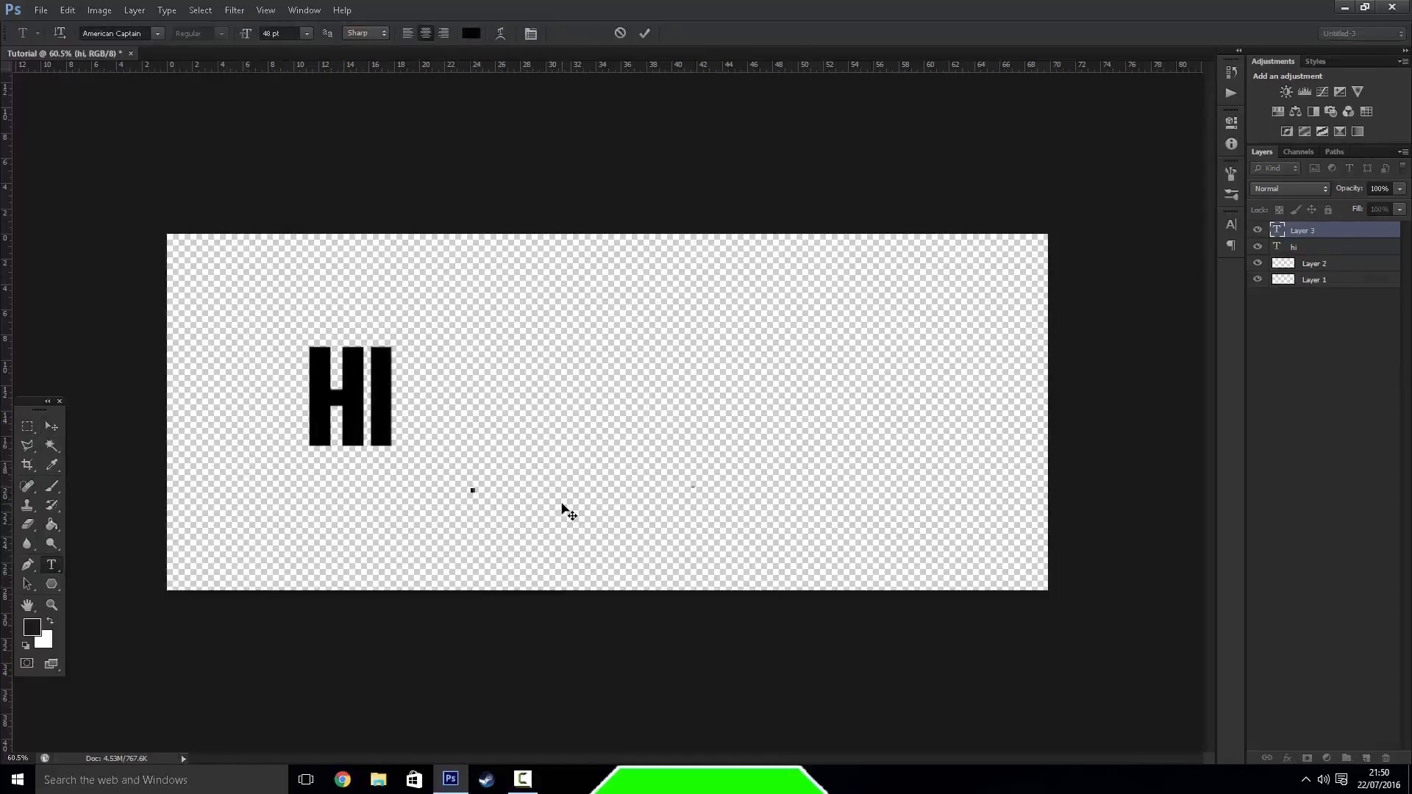
pyautogui.write('test')
# Move the "hi" text layer slightly down and to the right, closer to the "test" text
pyautogui.click(51, 428)
pyautogui.moveTo(341, 401); pyautogui.dragTo(413, 433)
pyautogui.click(1317, 250)
# Draw a rectangular marquee around both texts, shift it slightly with only the "hi" layer active, and deselect
pyautogui.press('m')
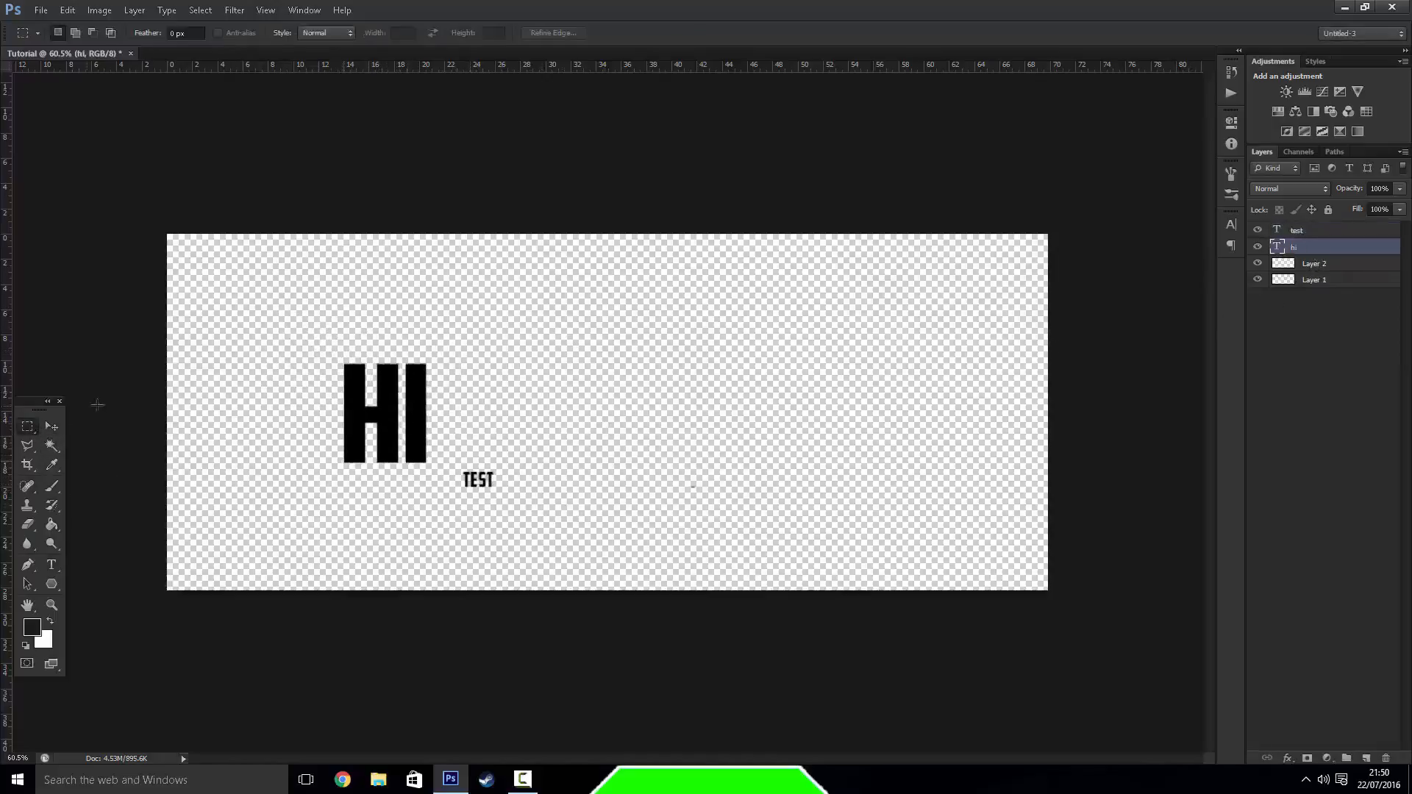
pyautogui.moveTo(259, 303); pyautogui.dragTo(597, 551)
pyautogui.click(52, 426)
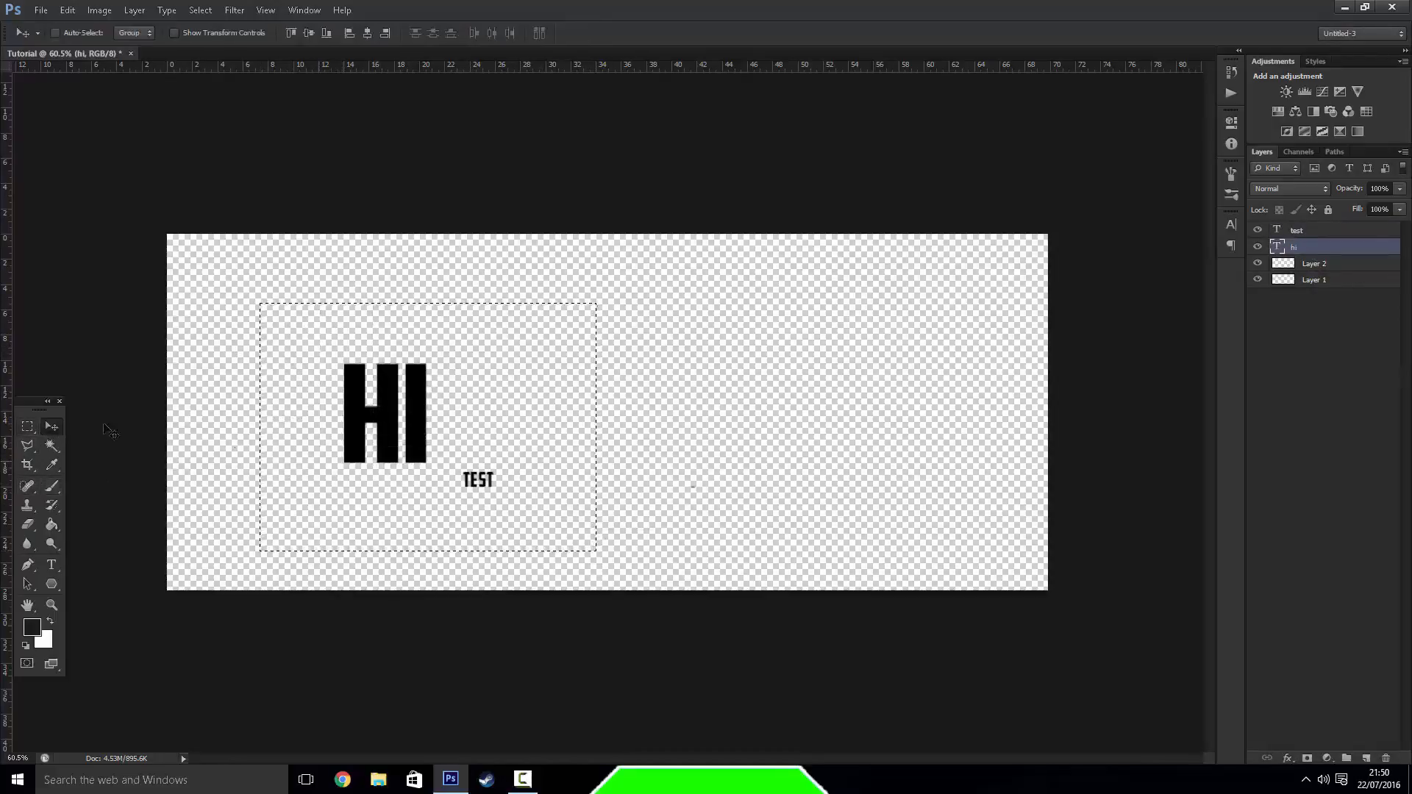
pyautogui.moveTo(264, 432)
pyautogui.mouseDown()
pyautogui.moveTo(316, 441)
pyautogui.moveTo(262, 428)
pyautogui.mouseUp()
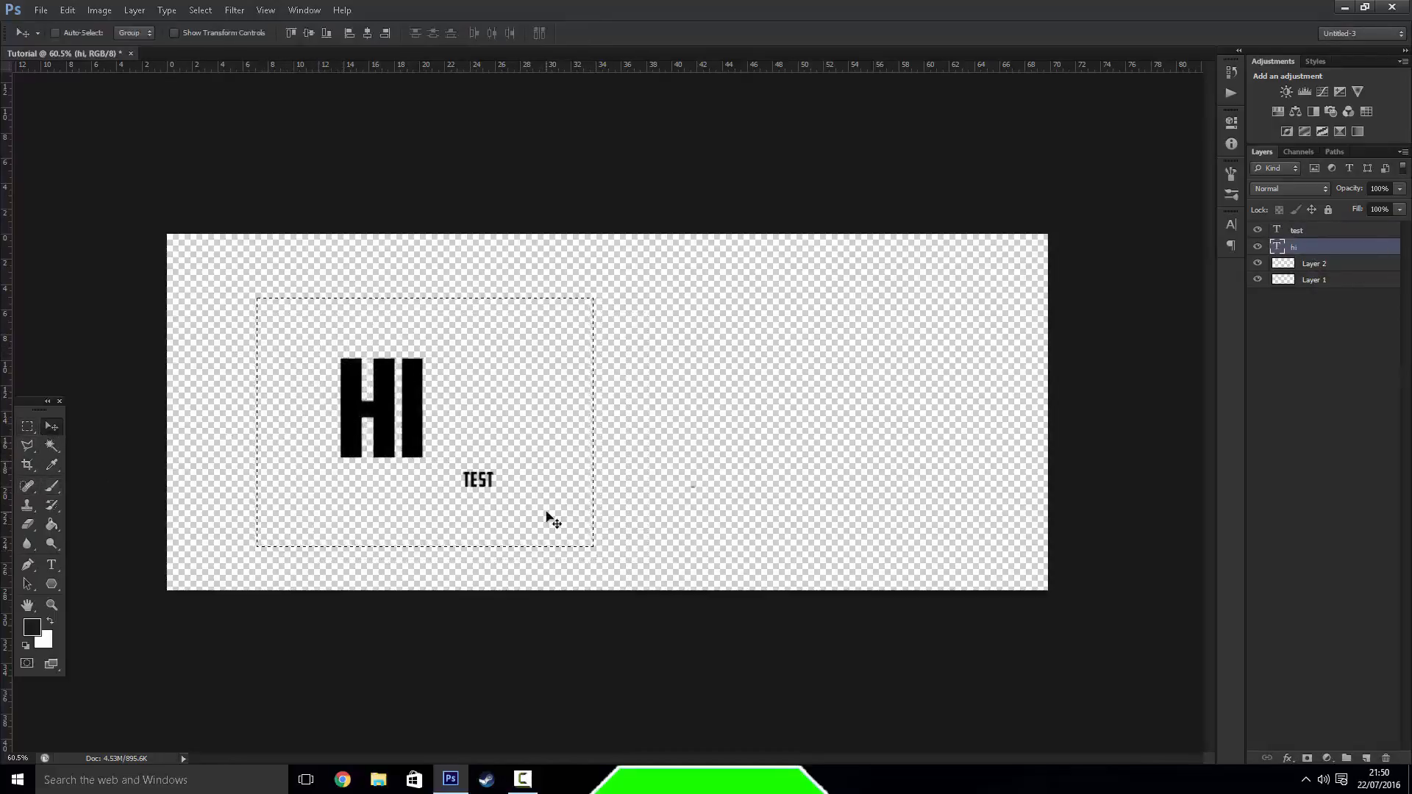
pyautogui.click(28, 426)
pyautogui.click(267, 410)
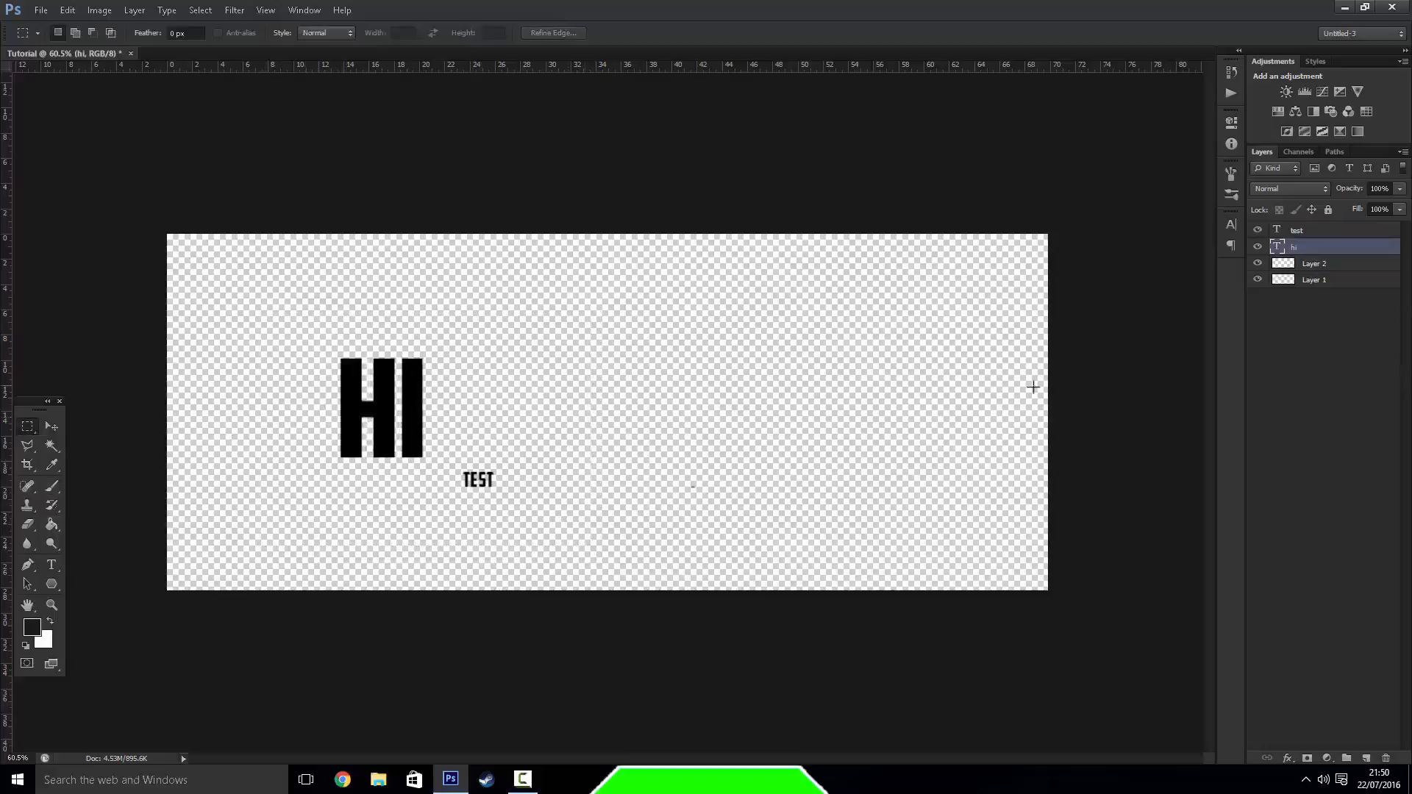
# Select both text layers, marquee both texts, move them together up and to the right, and deselect
pyautogui.keyDown('shift'); pyautogui.click(1317, 231); pyautogui.keyUp('shift')
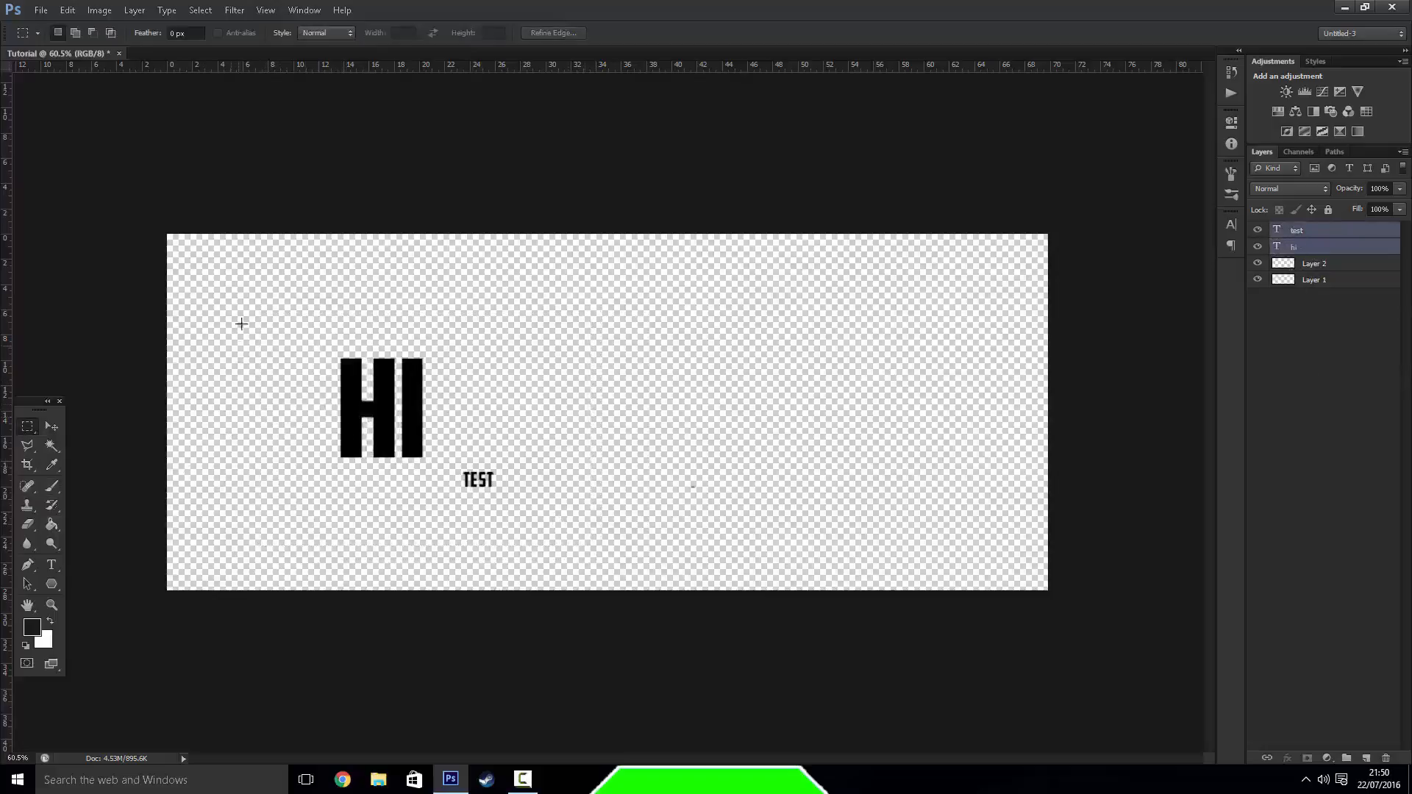
pyautogui.moveTo(268, 275); pyautogui.dragTo(700, 587)
pyautogui.press('v')
pyautogui.moveTo(523, 366)
pyautogui.mouseDown()
pyautogui.moveTo(543, 417)
pyautogui.moveTo(591, 332)
pyautogui.mouseUp()
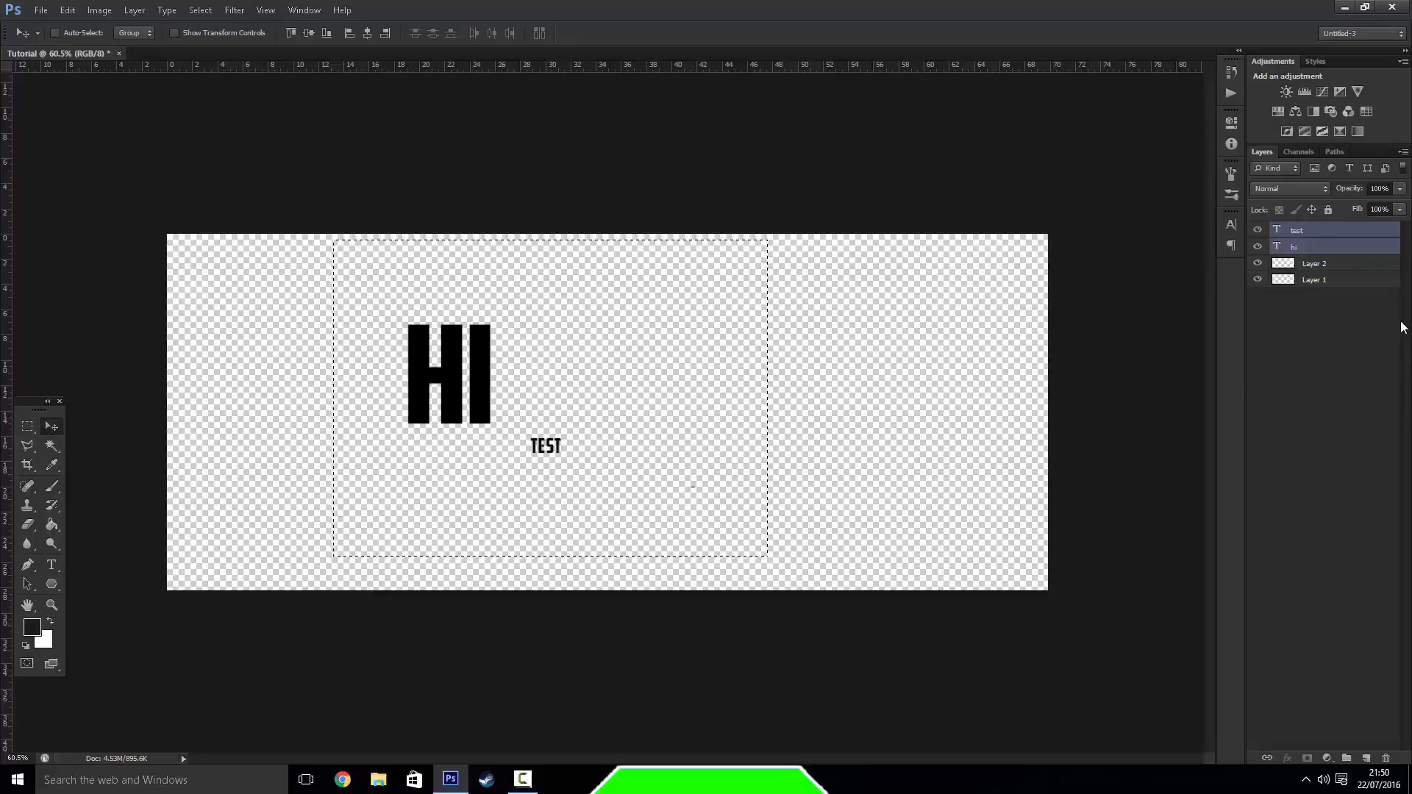
pyautogui.click(24, 428)
pyautogui.hotkey('ctrl', 'd')
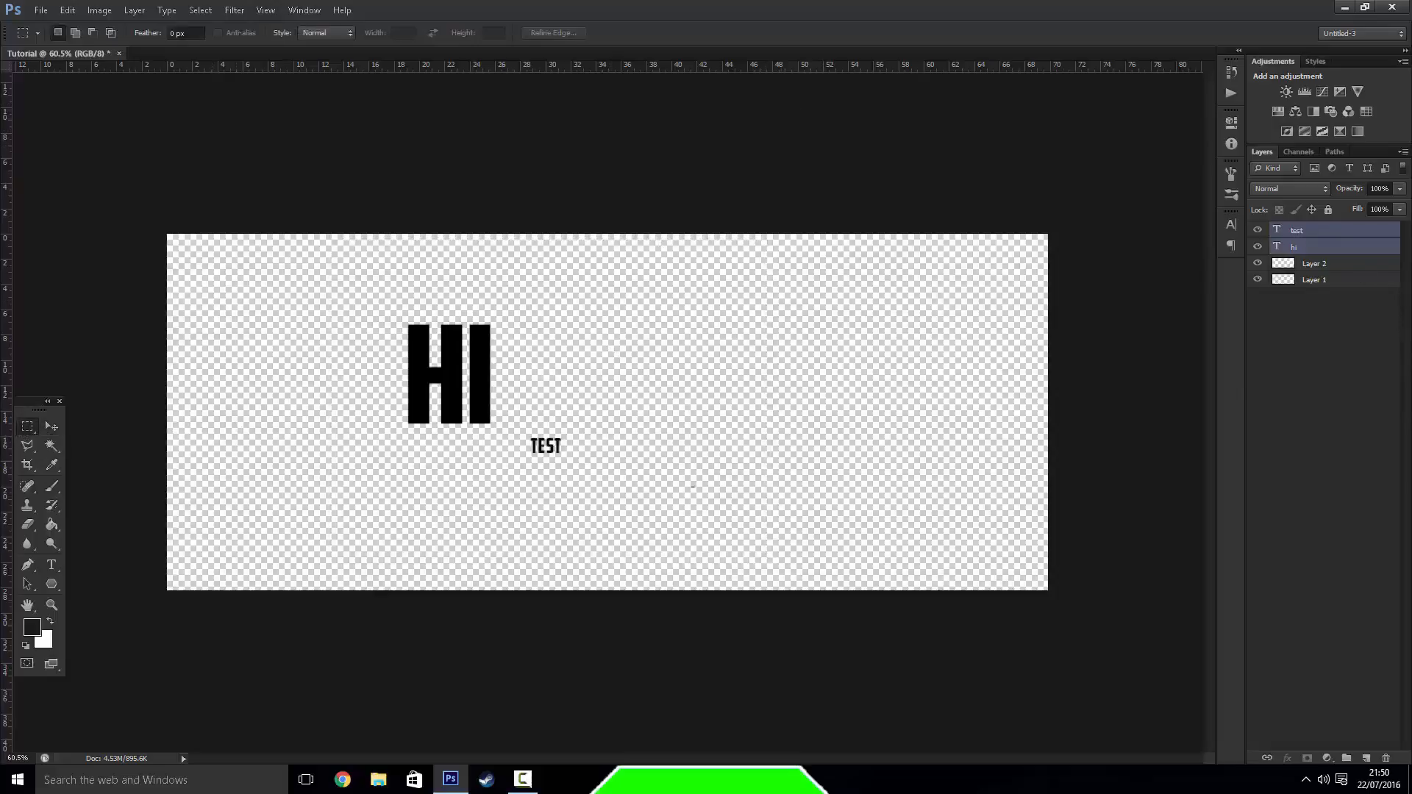
# Draw a four-sided selection across the canvas's upper edge, above and left of the "hi" text, with the Polygonal Lasso Tool
pyautogui.rightClick(27, 446)
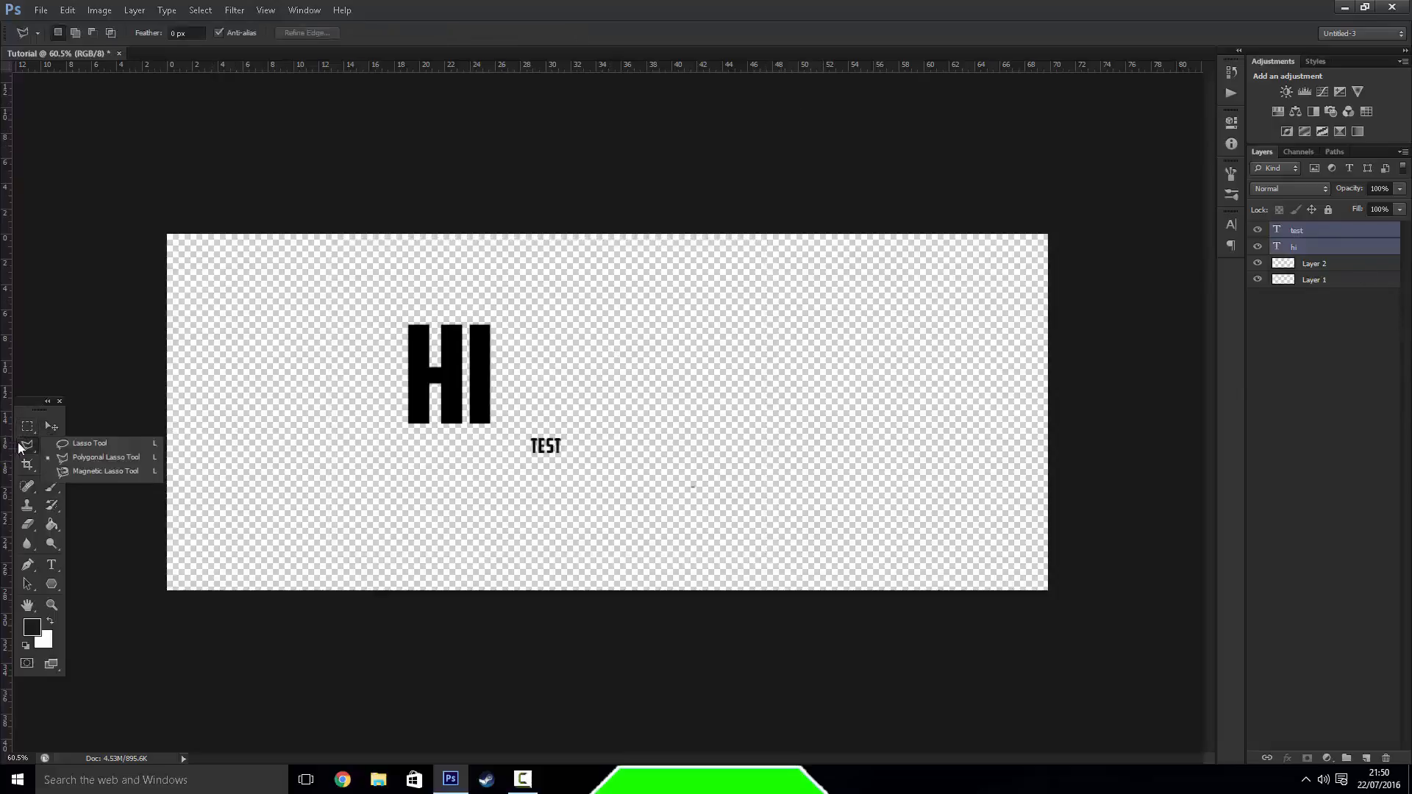
pyautogui.click(104, 459)
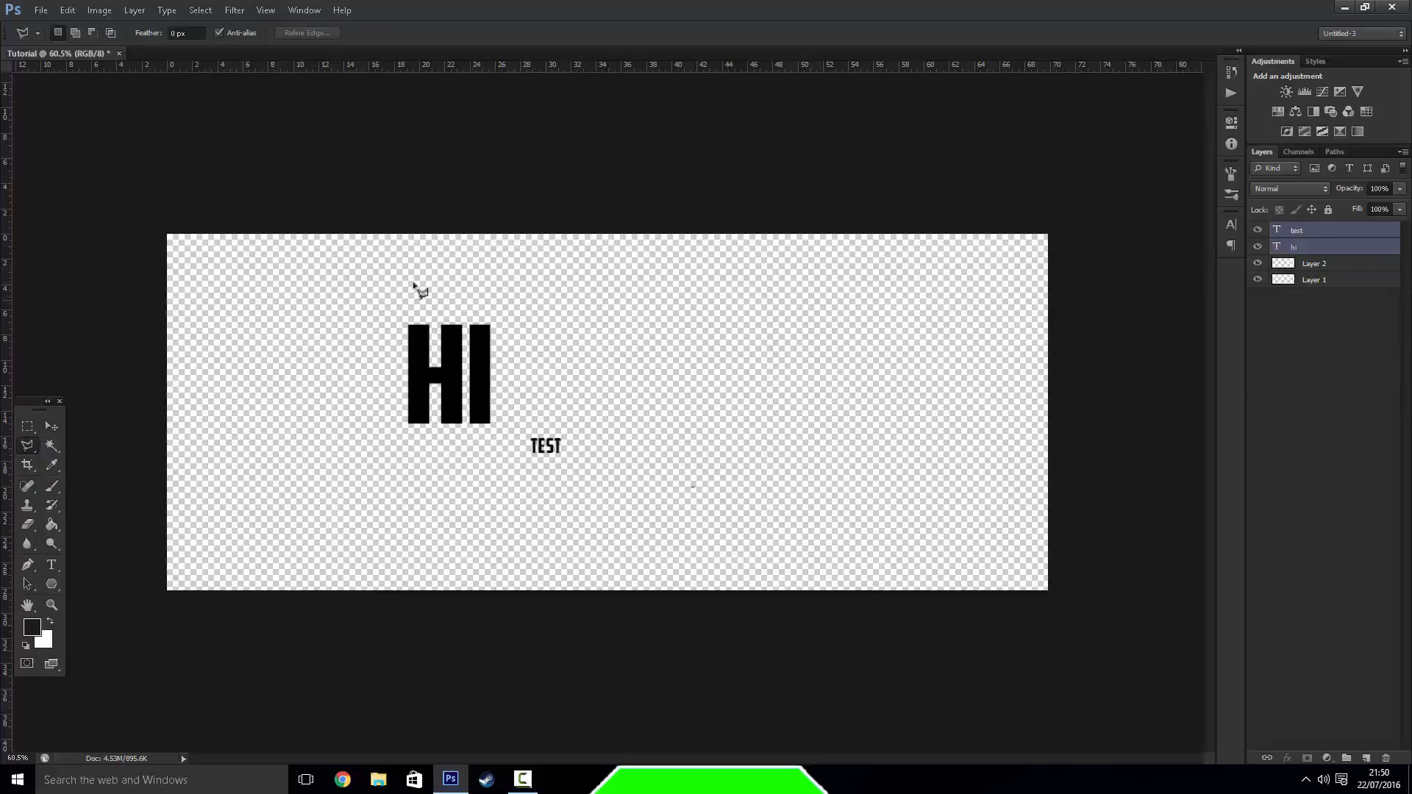
pyautogui.rightClick(27, 445)
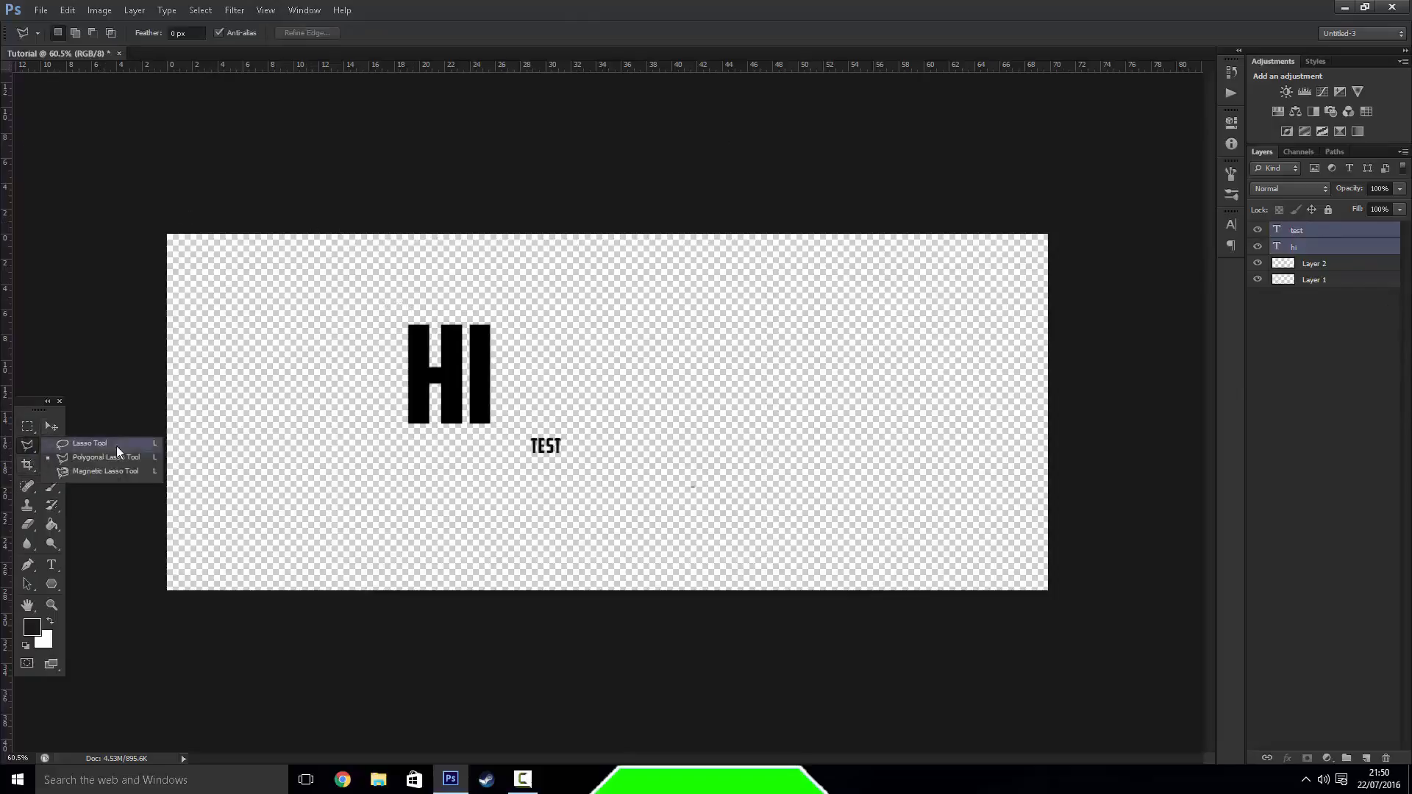
pyautogui.click(79, 463)
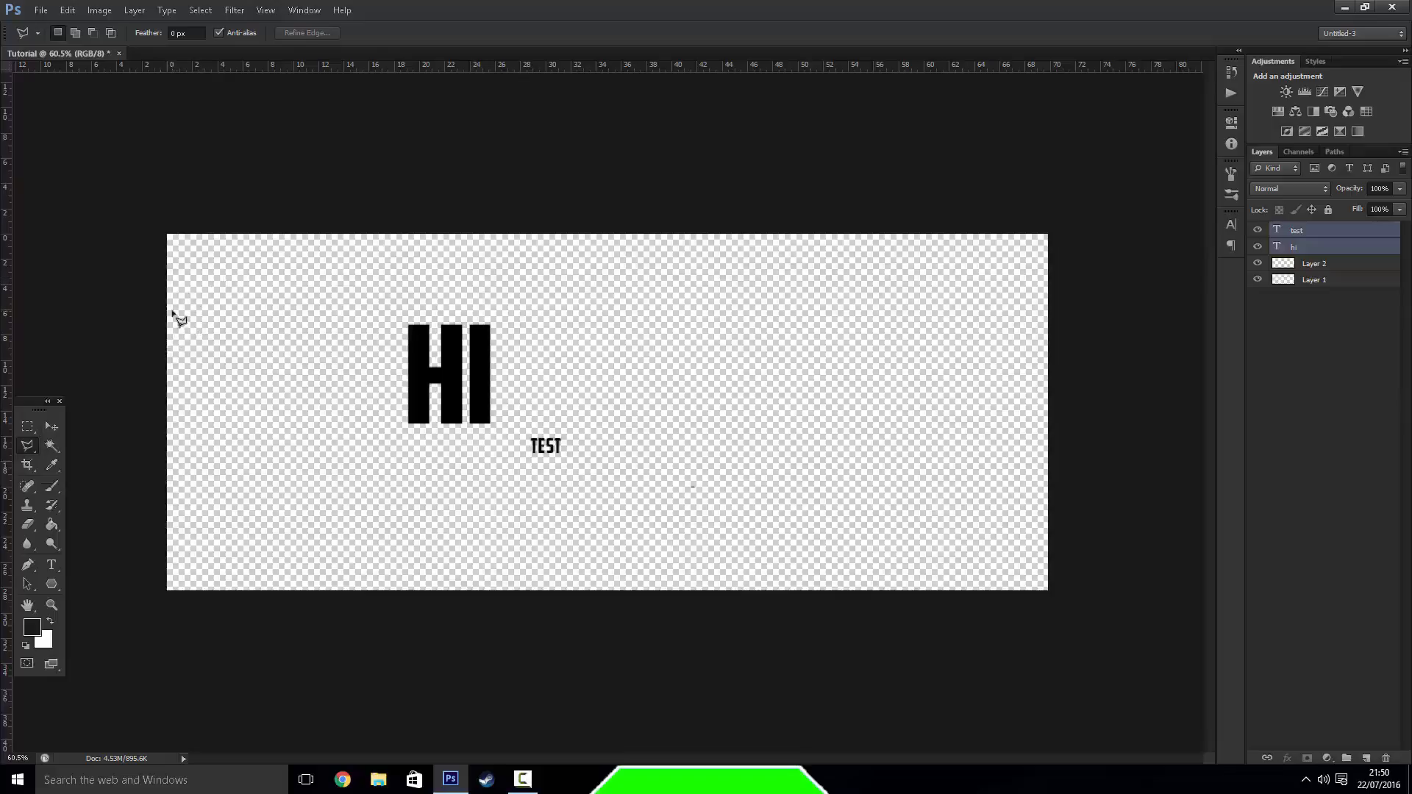
pyautogui.click(301, 214)
pyautogui.click(302, 325)
pyautogui.click(464, 180)
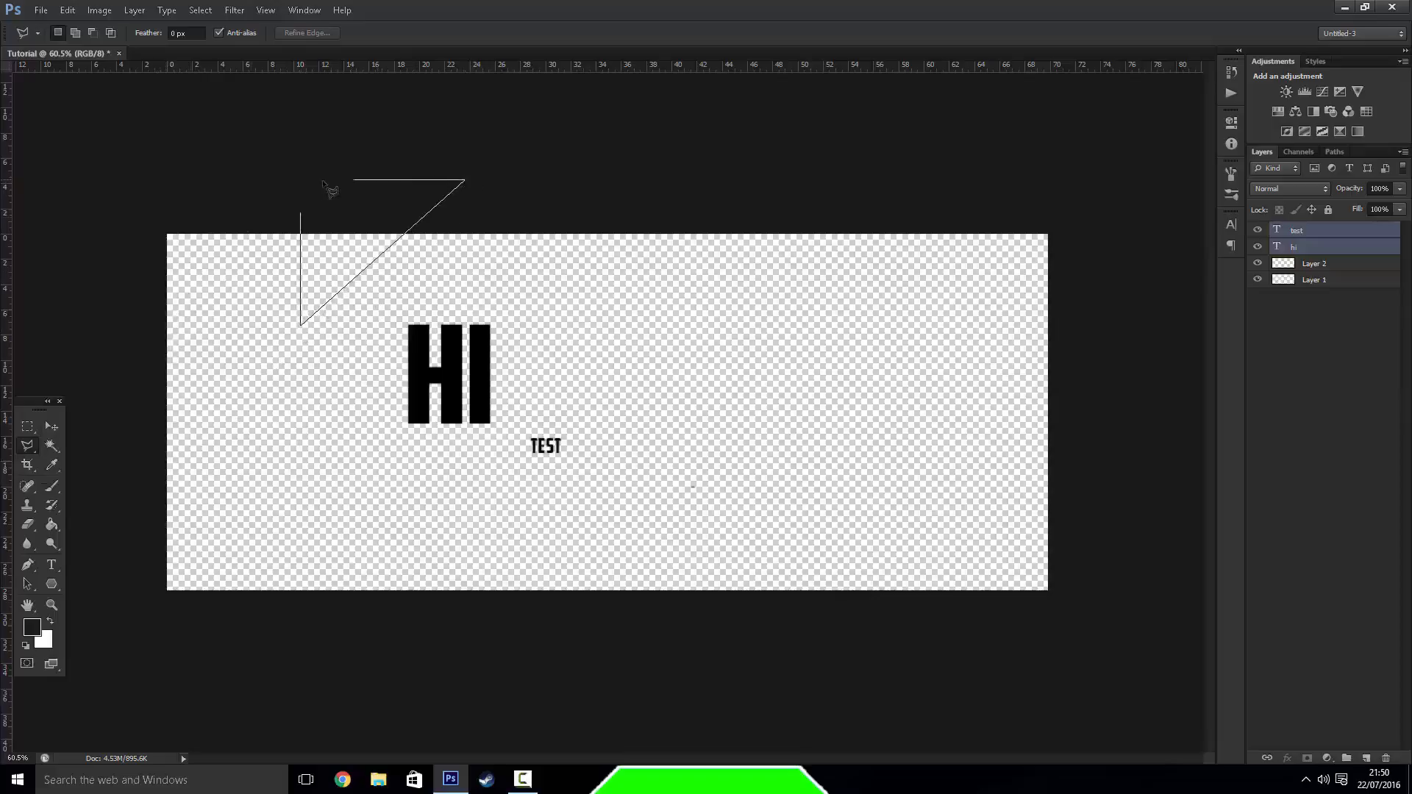
pyautogui.click(306, 181)
pyautogui.click(310, 222)
# Try to fill the polygonal selection with the Paint Bucket while both text layers are active, and deselect it
pyautogui.click(51, 524)
pyautogui.click(360, 211)
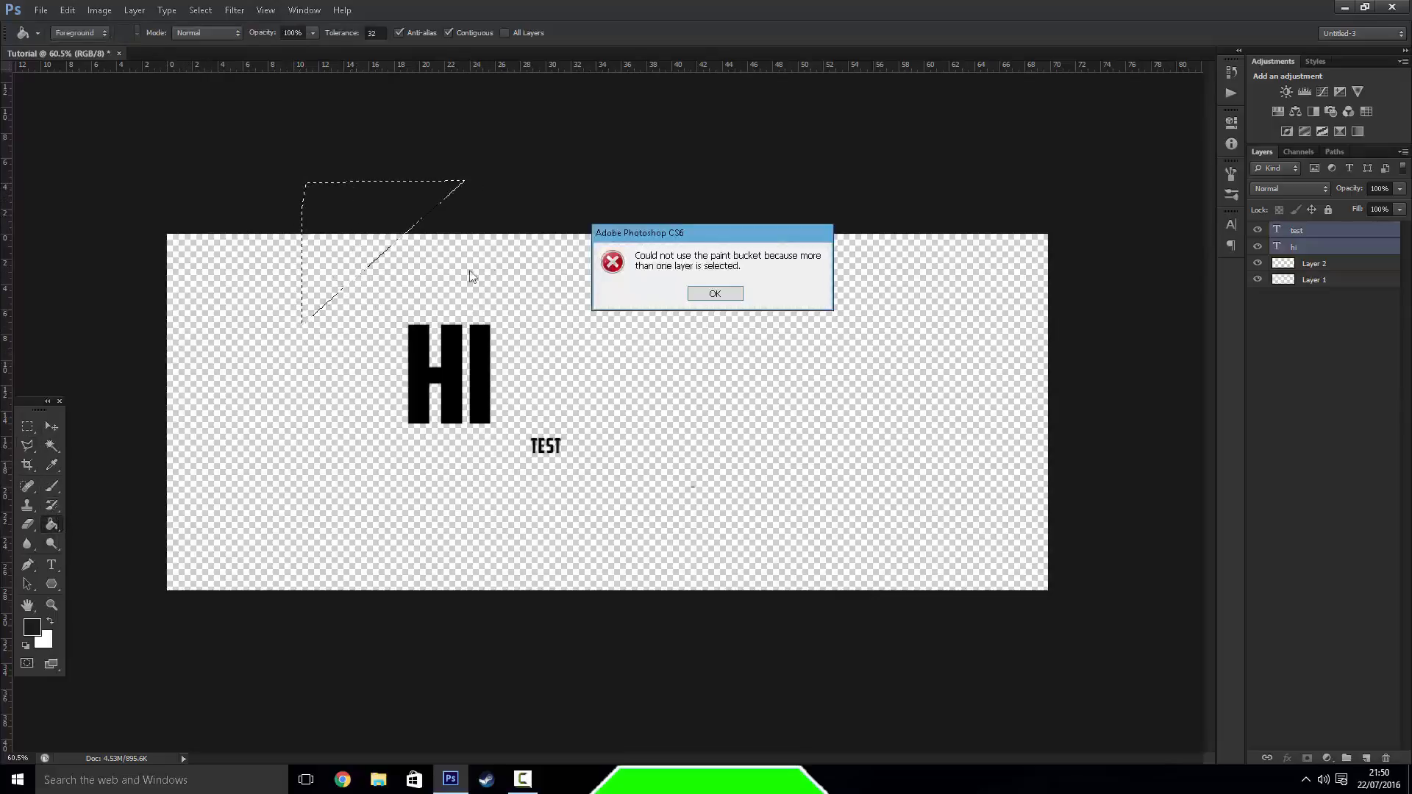
pyautogui.click(686, 297)
pyautogui.click(28, 427)
pyautogui.click(227, 397)
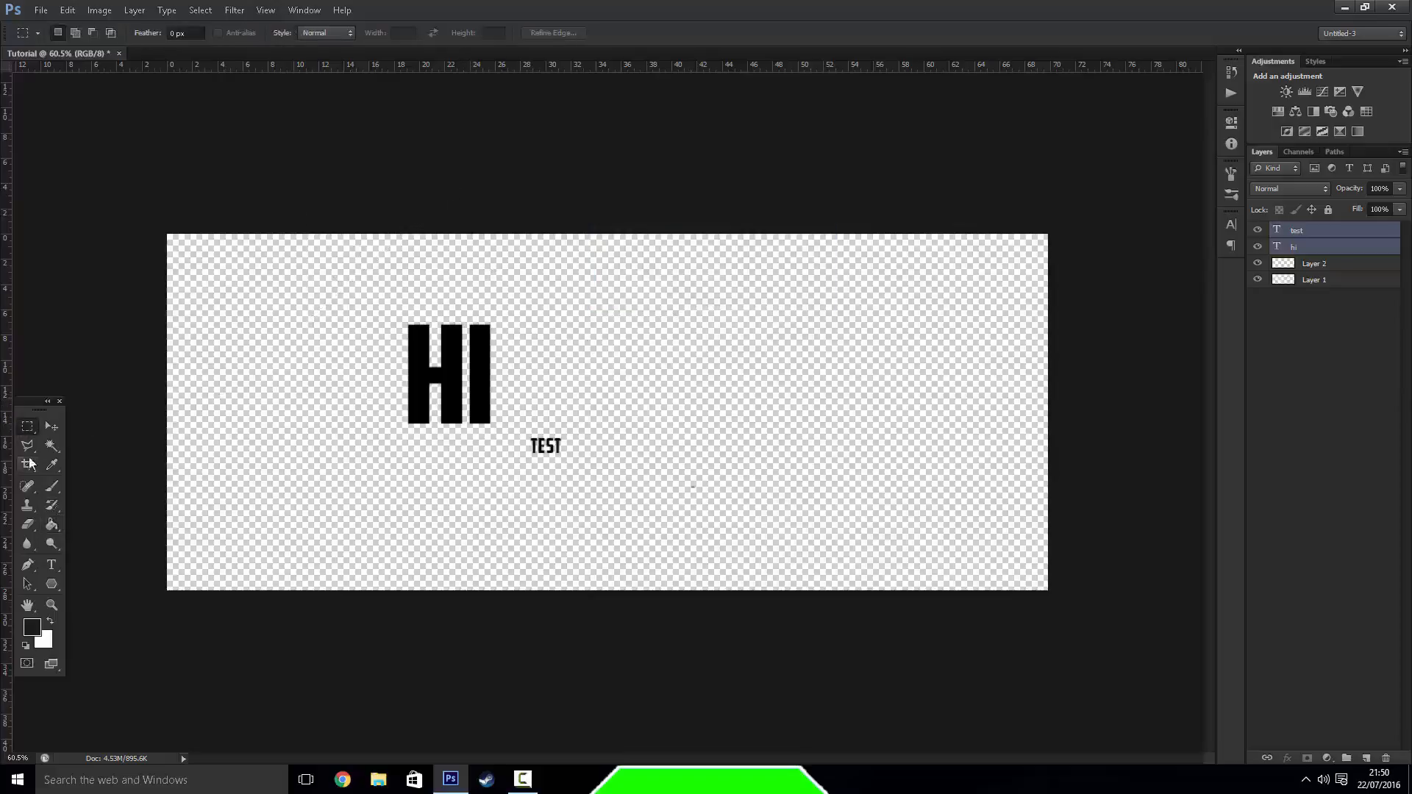
# Select the letter H on the "hi" layer with the Magic Wand and try to delete it
pyautogui.click(52, 446)
pyautogui.click(423, 380)
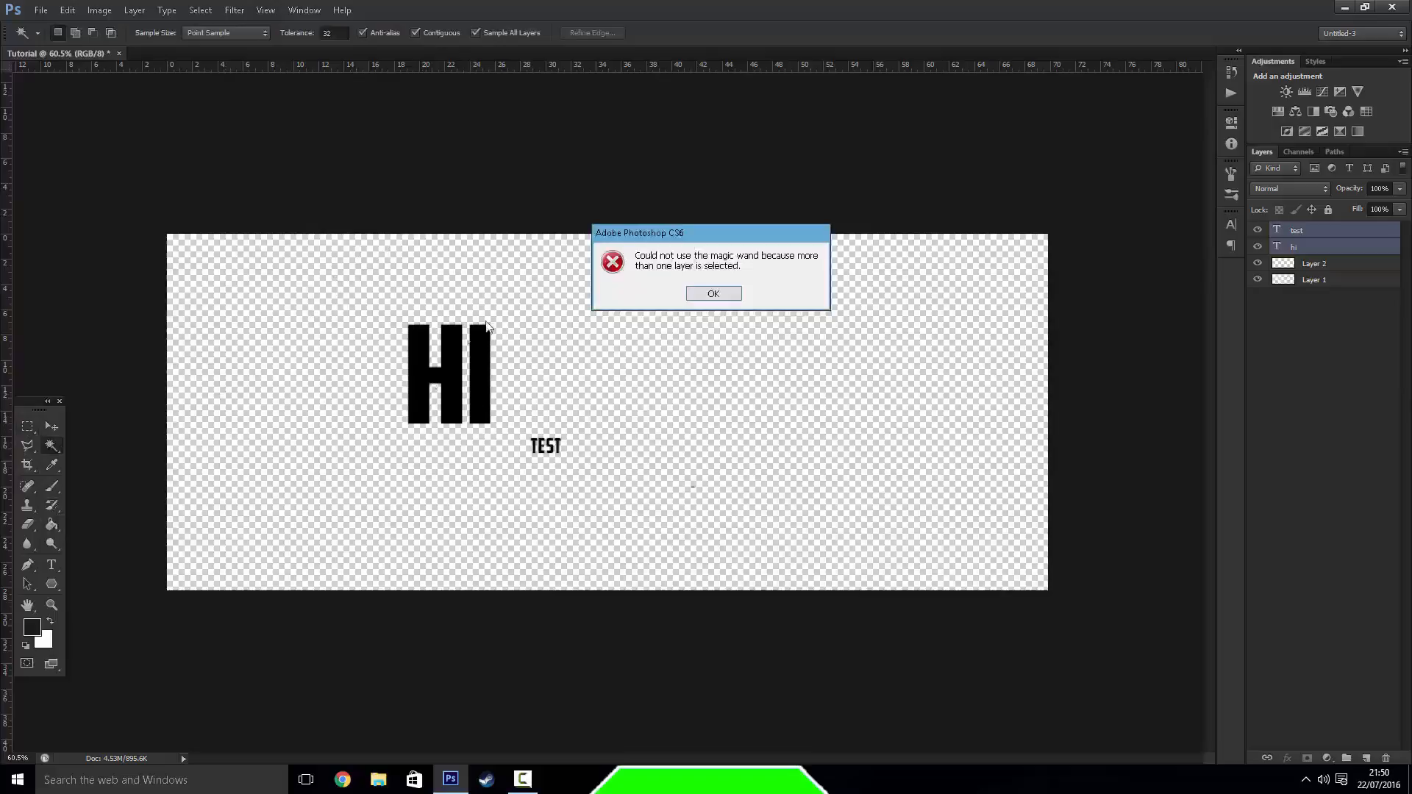
pyautogui.click(711, 294)
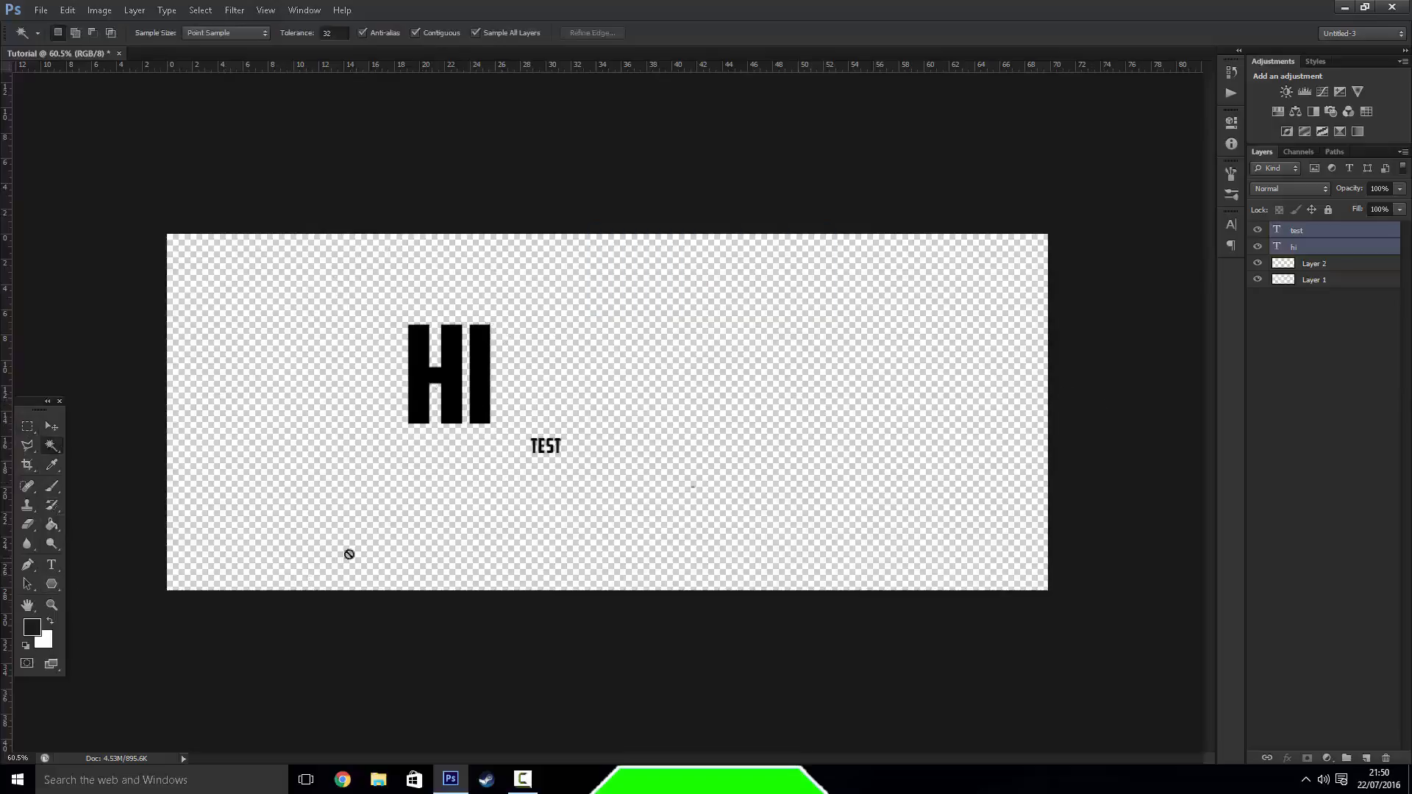
pyautogui.click(1328, 247)
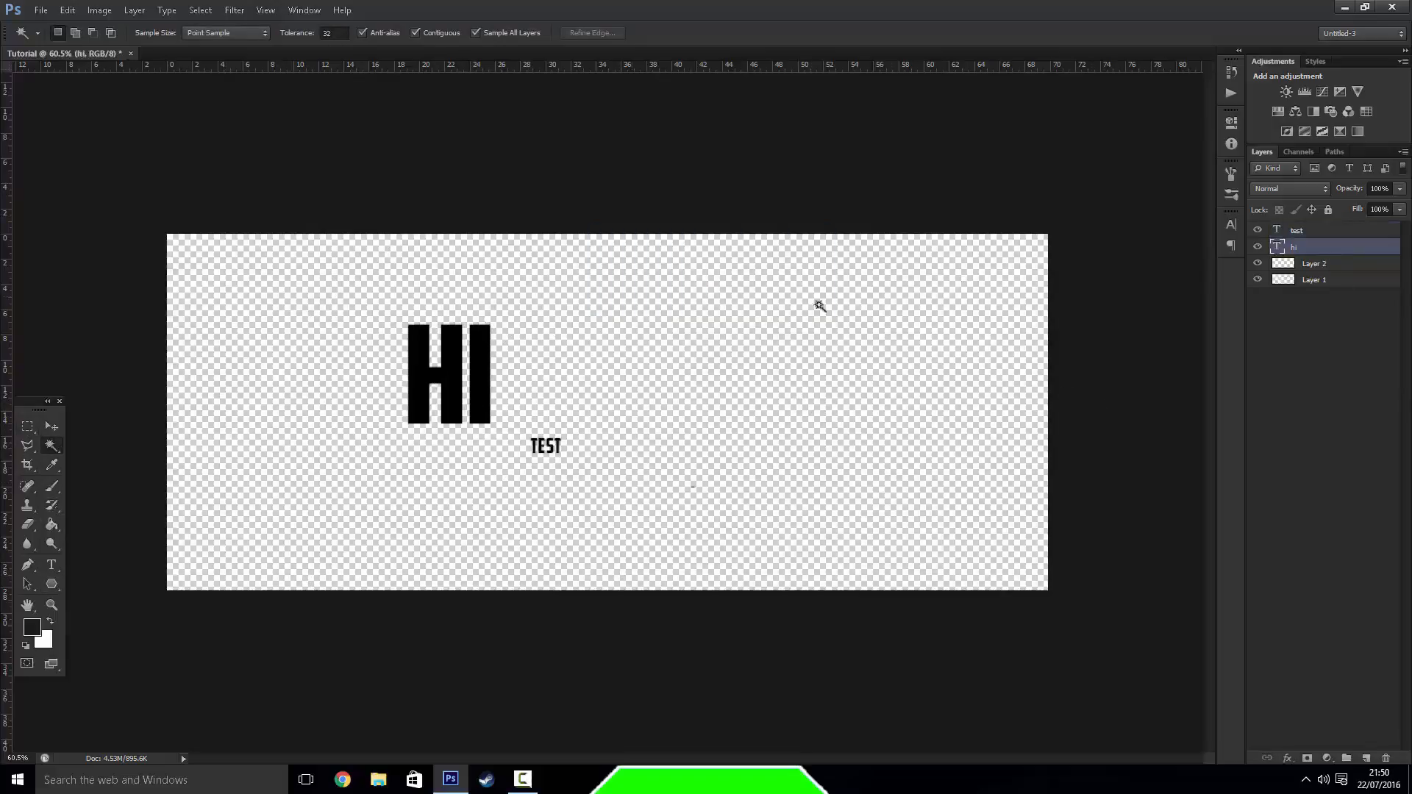
pyautogui.click(469, 386)
pyautogui.press('Delete')
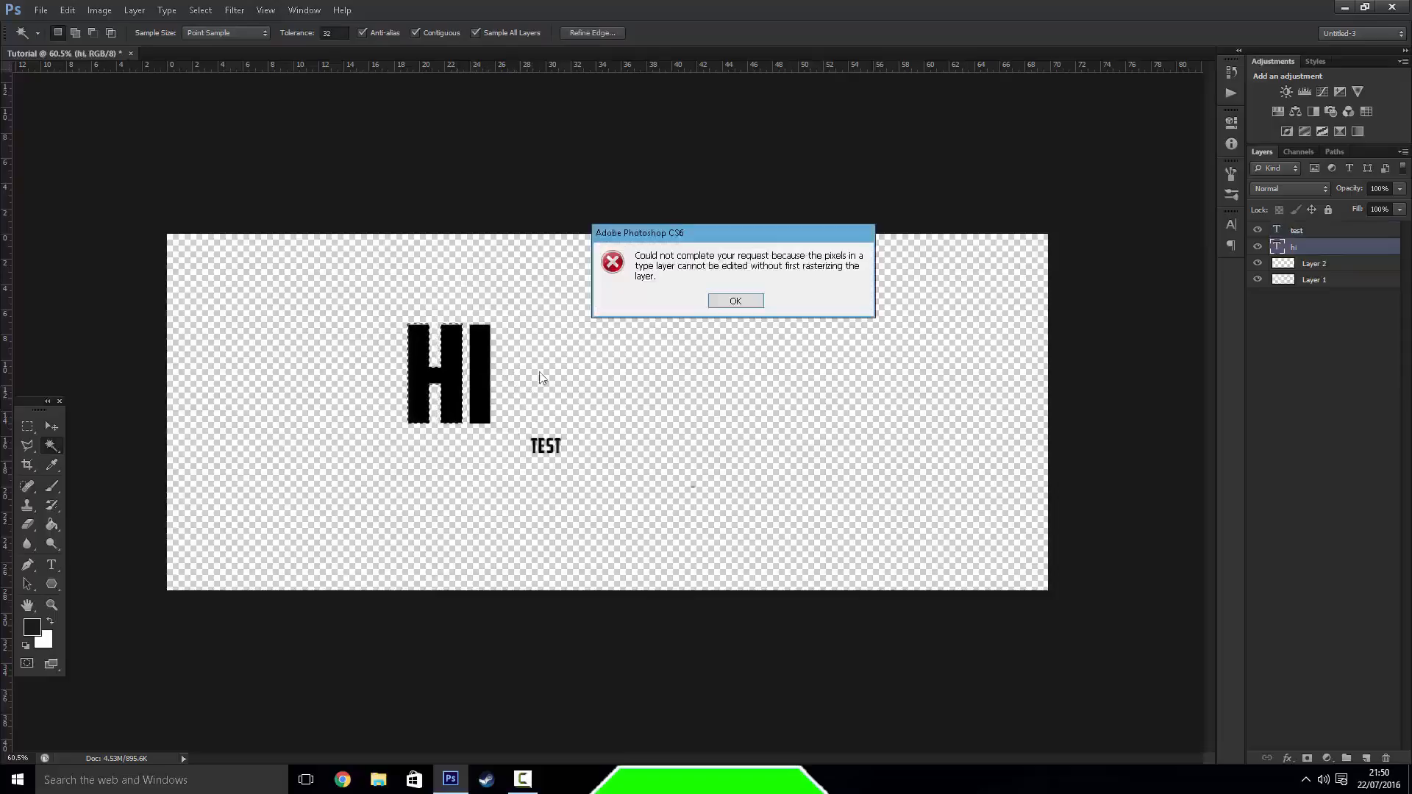
pyautogui.click(736, 302)
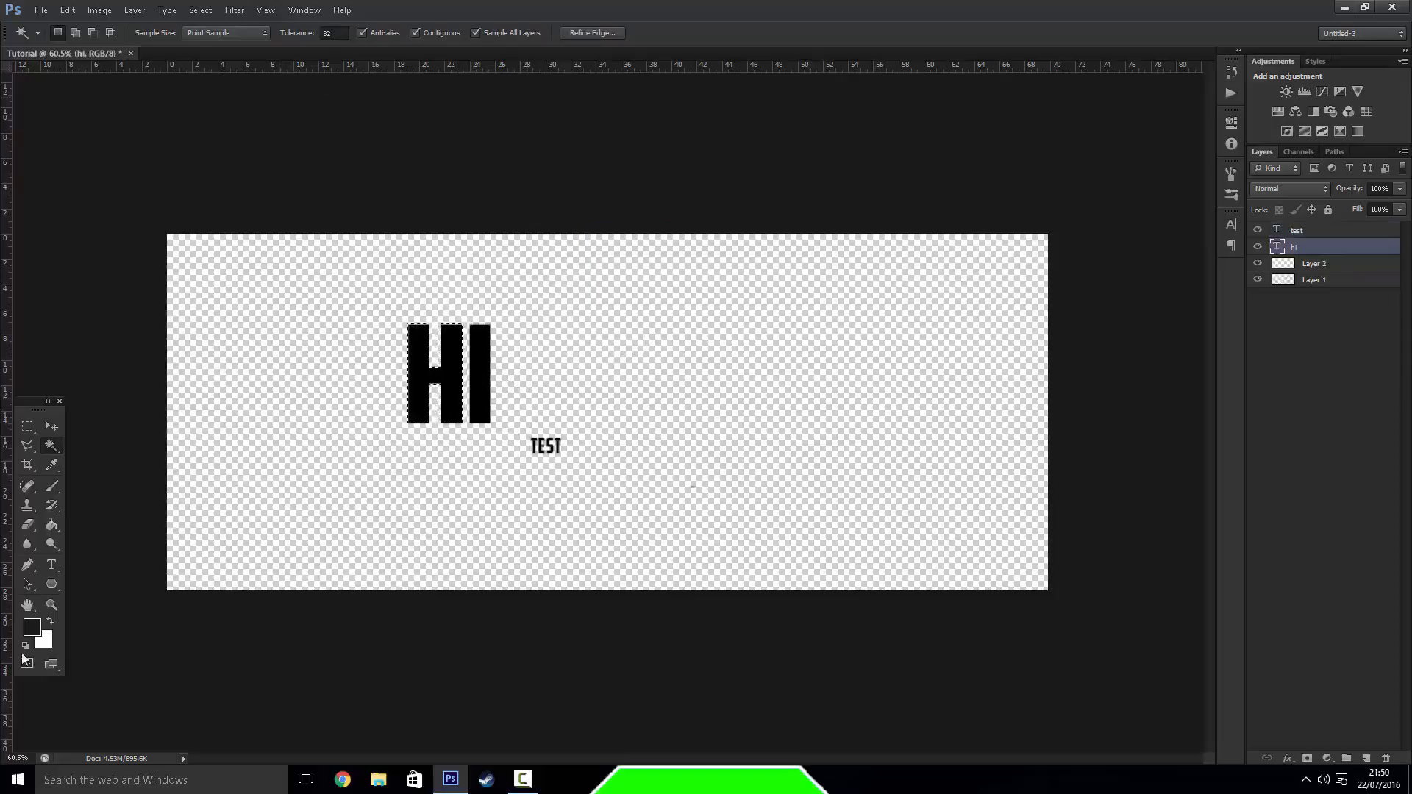
# Swap the foreground and background colours and crop the canvas to the selected letter H
pyautogui.click(53, 622)
pyautogui.press('alt')
pyautogui.click(28, 465)
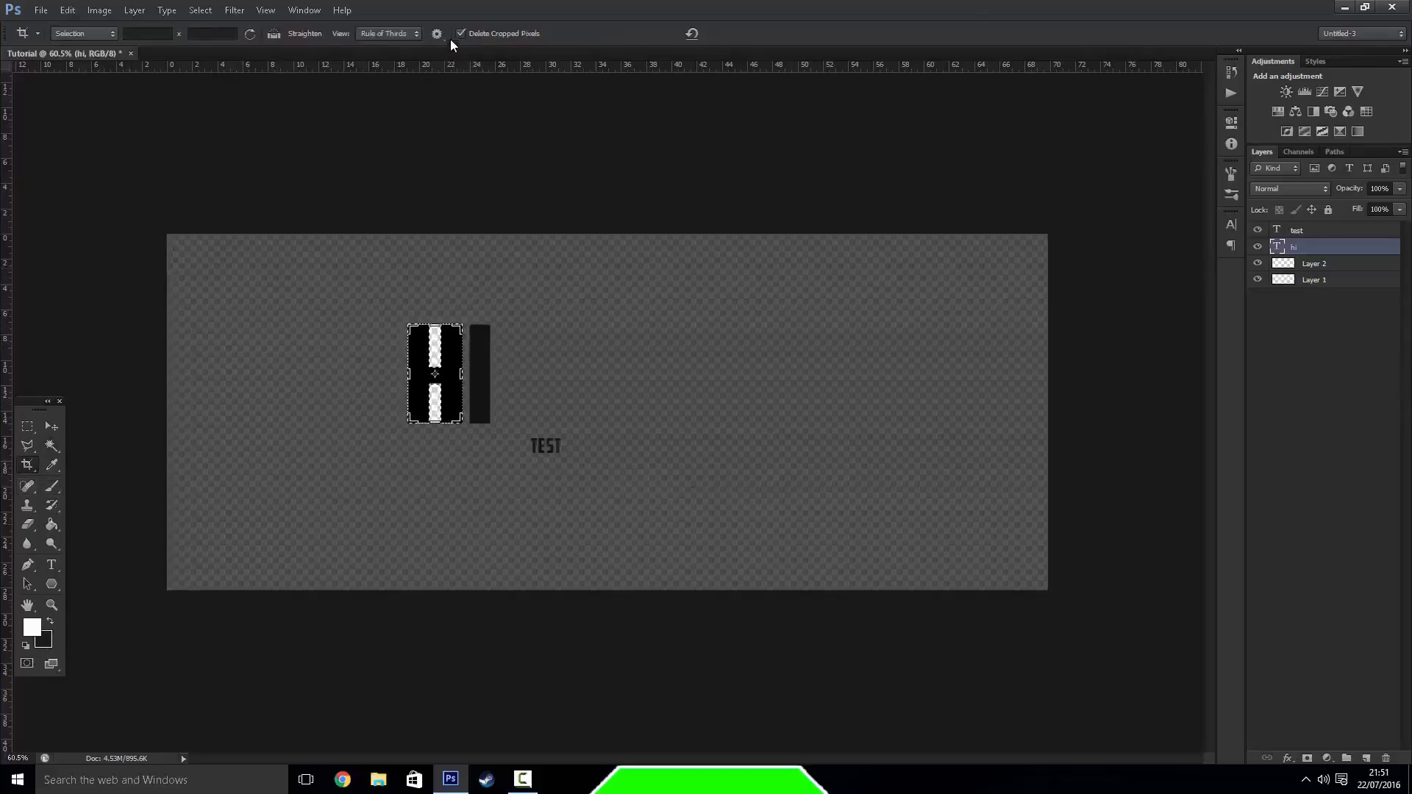
pyautogui.click(338, 295)
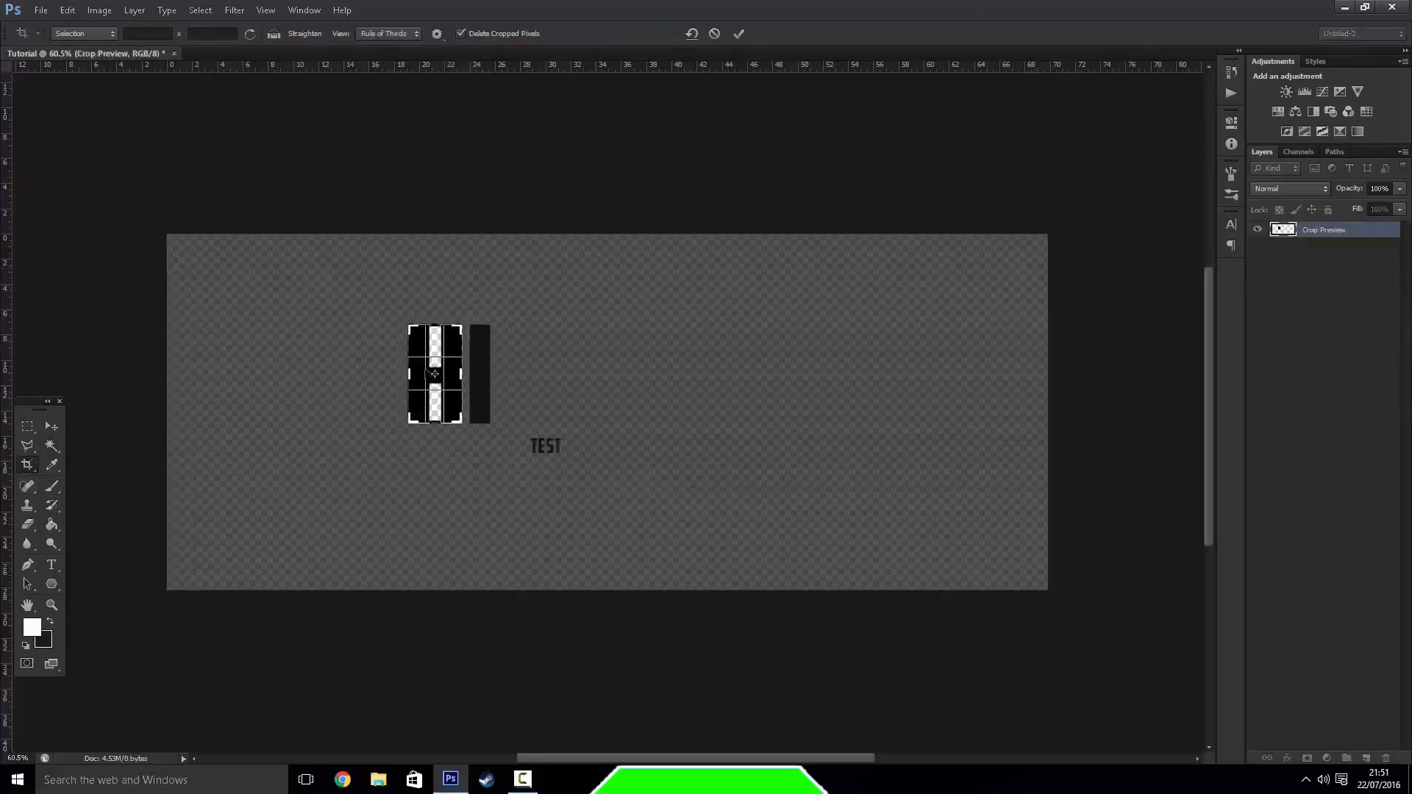
pyautogui.moveTo(414, 373); pyautogui.dragTo(415, 374)
pyautogui.press('Return')
pyautogui.hotkey('ctrl', 'z')
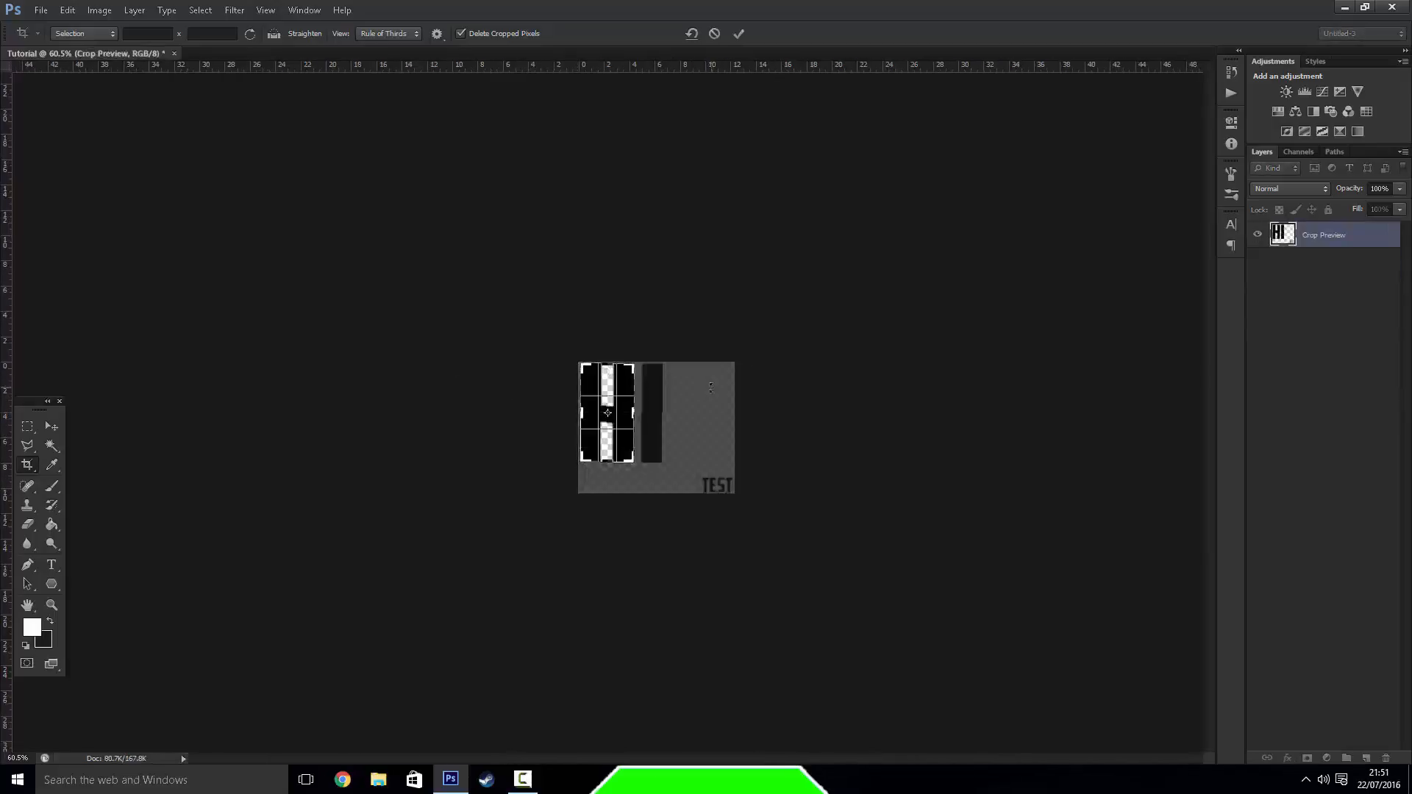
# Rotate the image a few degrees clockwise inside the crop frame and apply the crop
pyautogui.click(459, 341)
pyautogui.moveTo(688, 448); pyautogui.dragTo(743, 486)
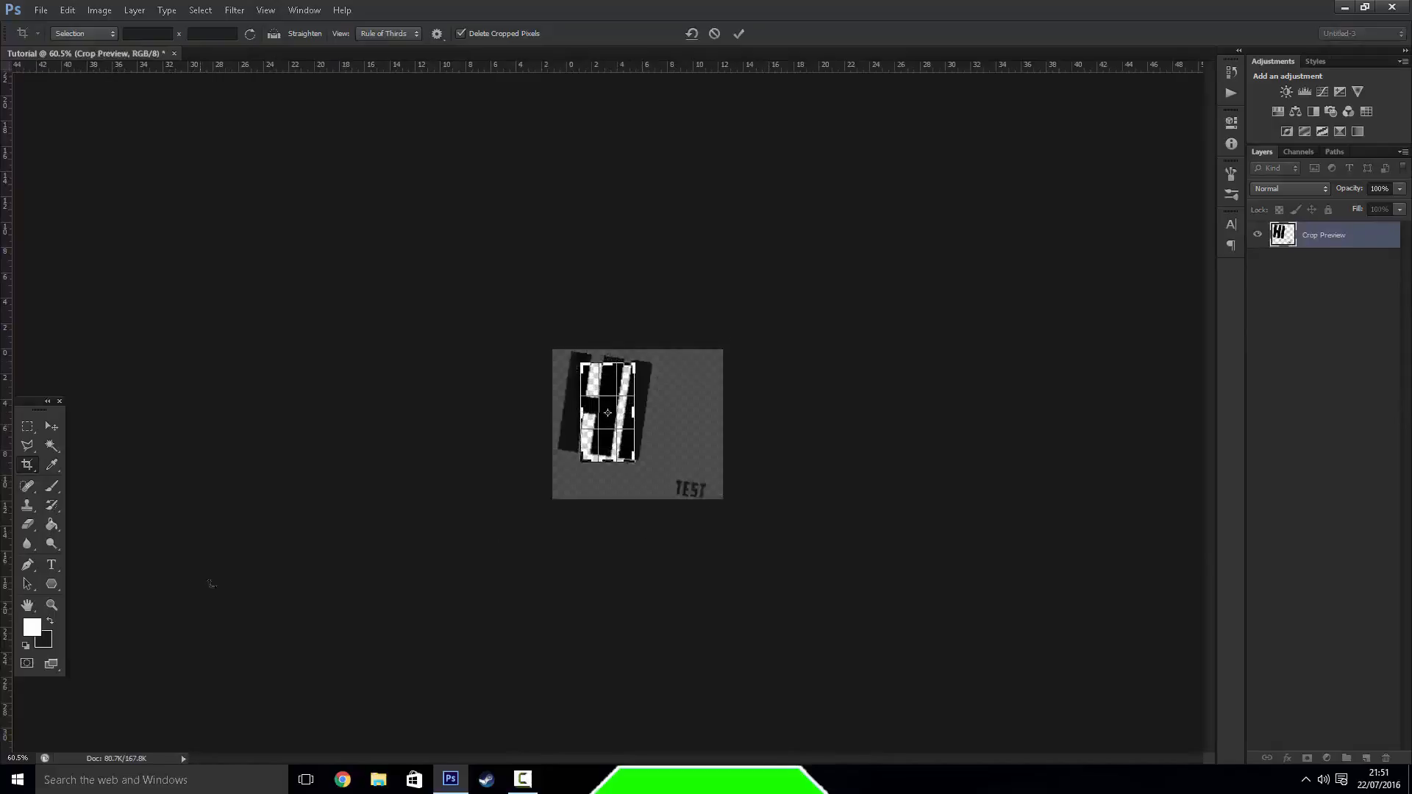
pyautogui.click(59, 467)
pyautogui.press('Return')
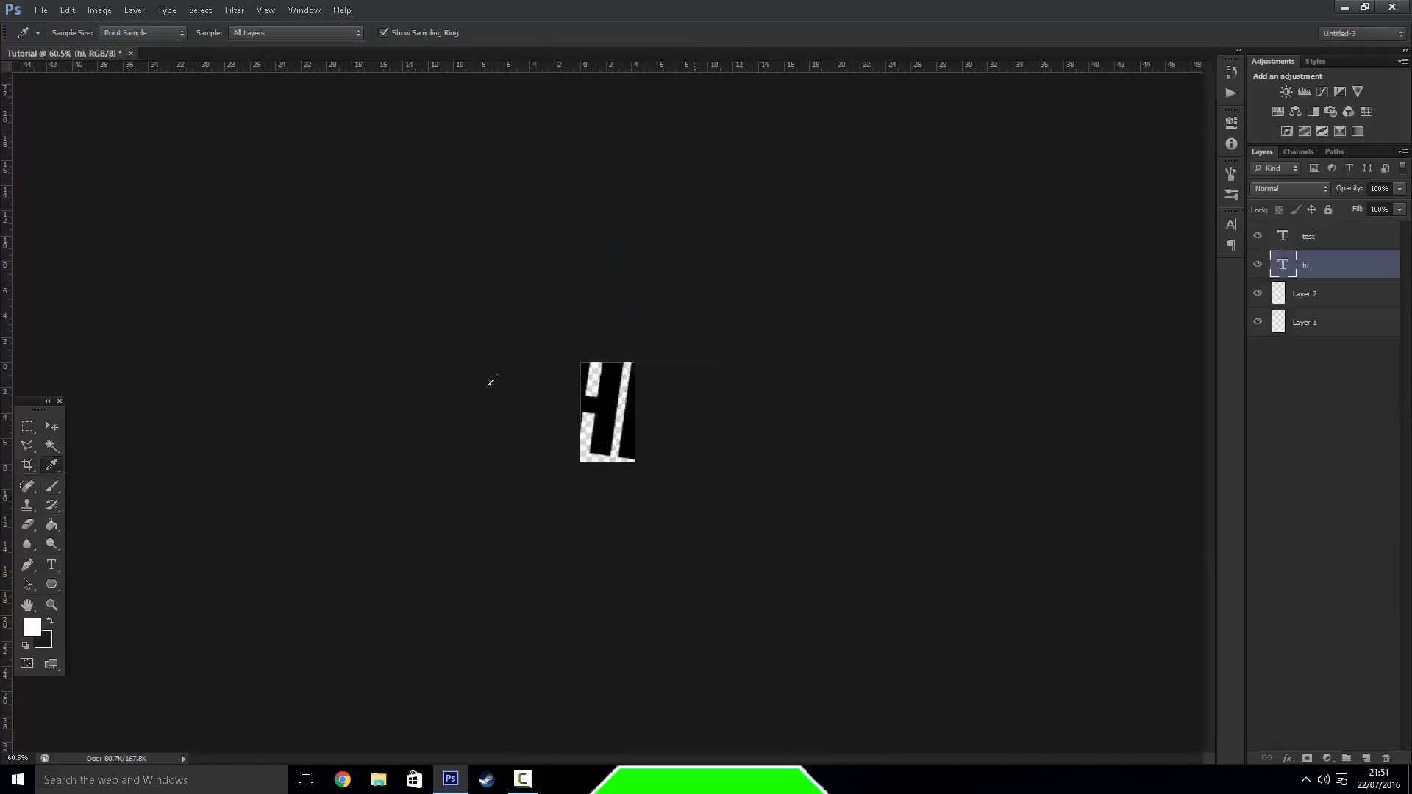
# Enlarge the view of the cropped canvas and set the foreground colour to dark grey (3f3f3f)
pyautogui.click(62, 607)
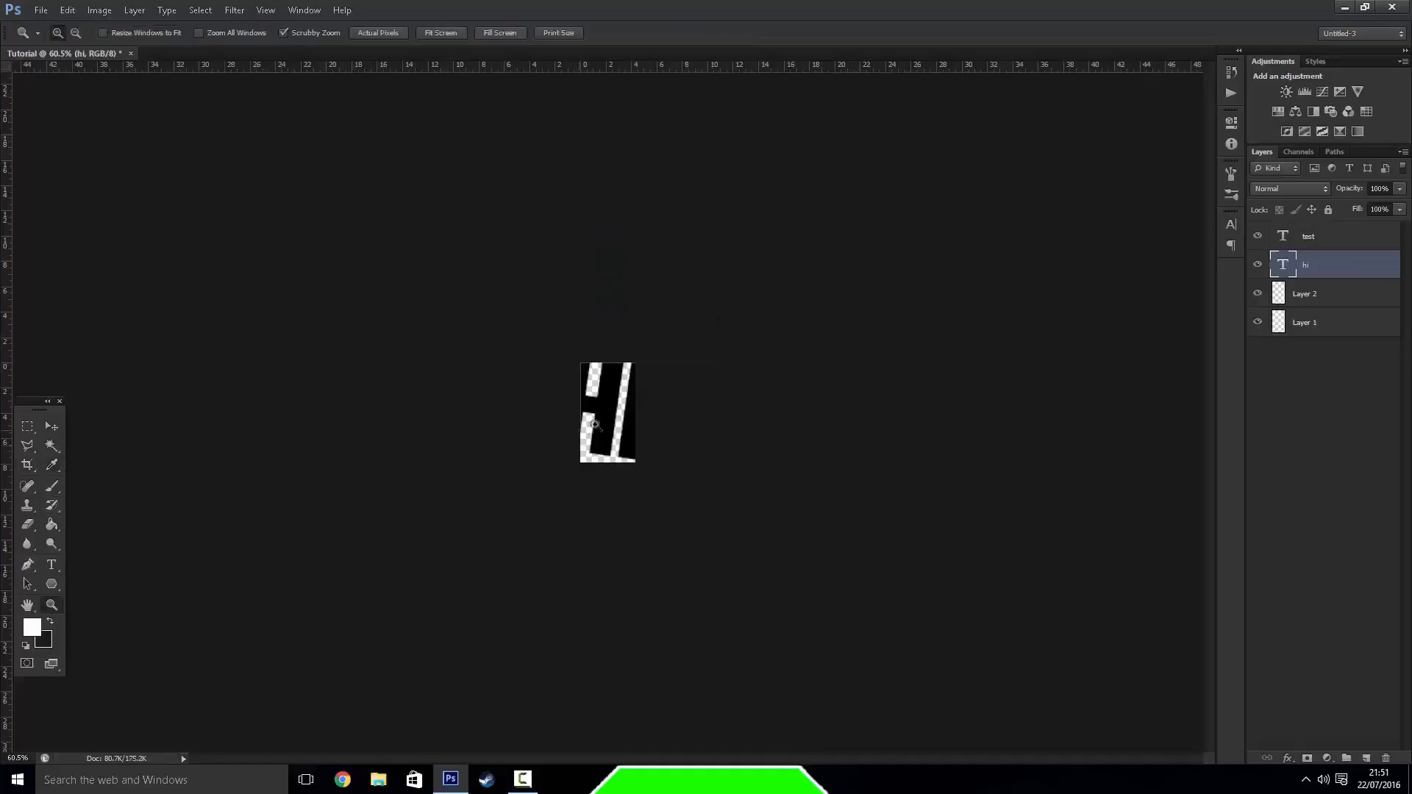
pyautogui.moveTo(607, 412); pyautogui.dragTo(681, 421)
pyautogui.click(53, 465)
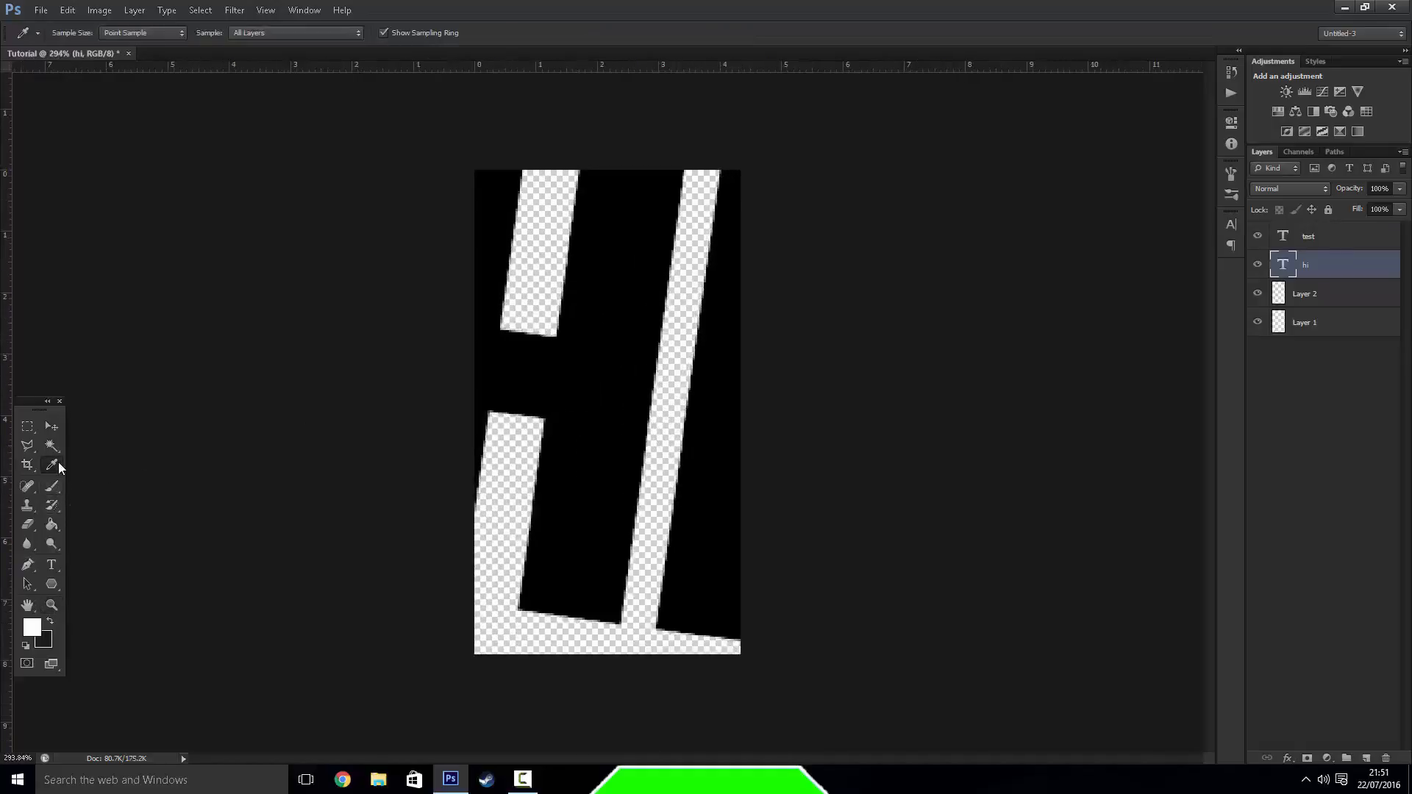
pyautogui.rightClick(52, 466)
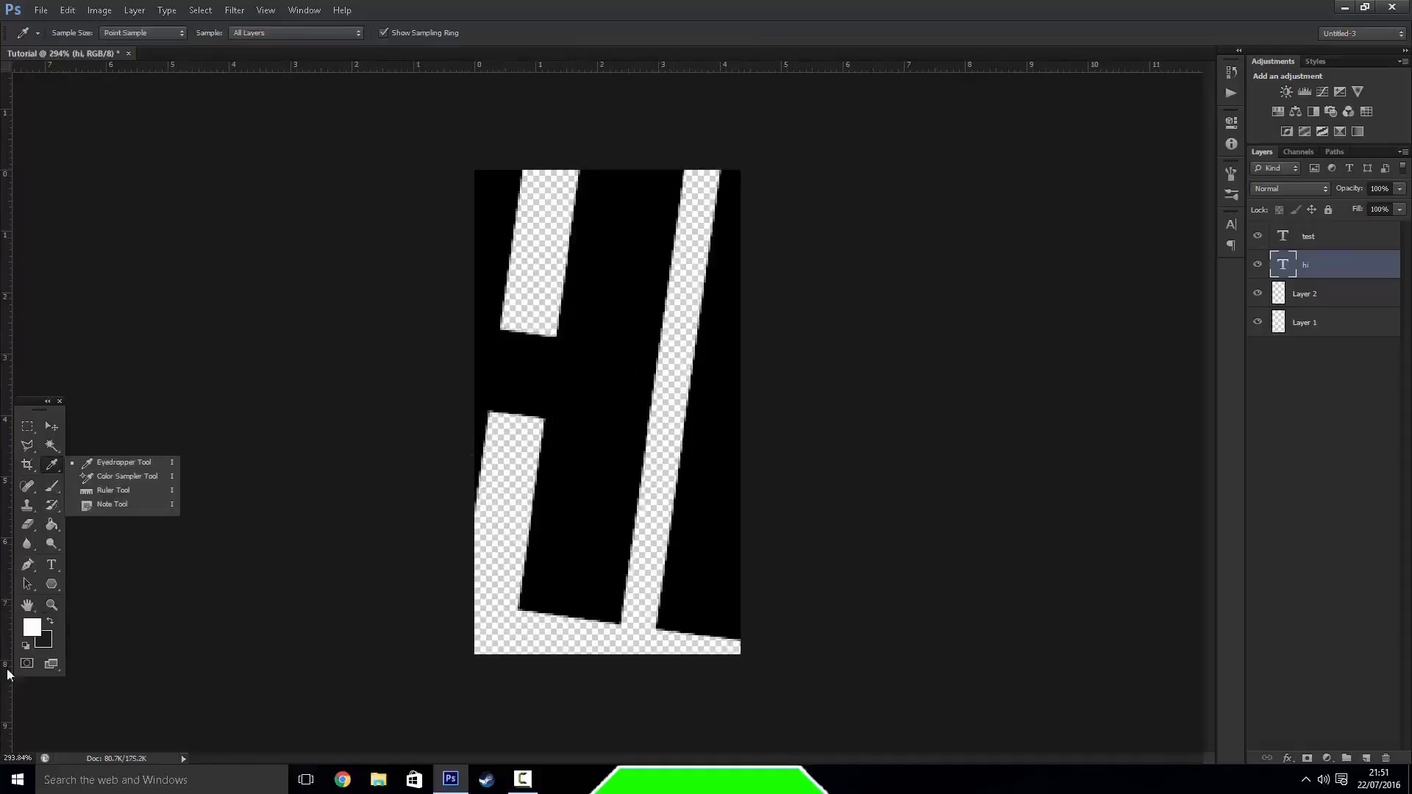
pyautogui.click(32, 626)
pyautogui.click(1168, 502)
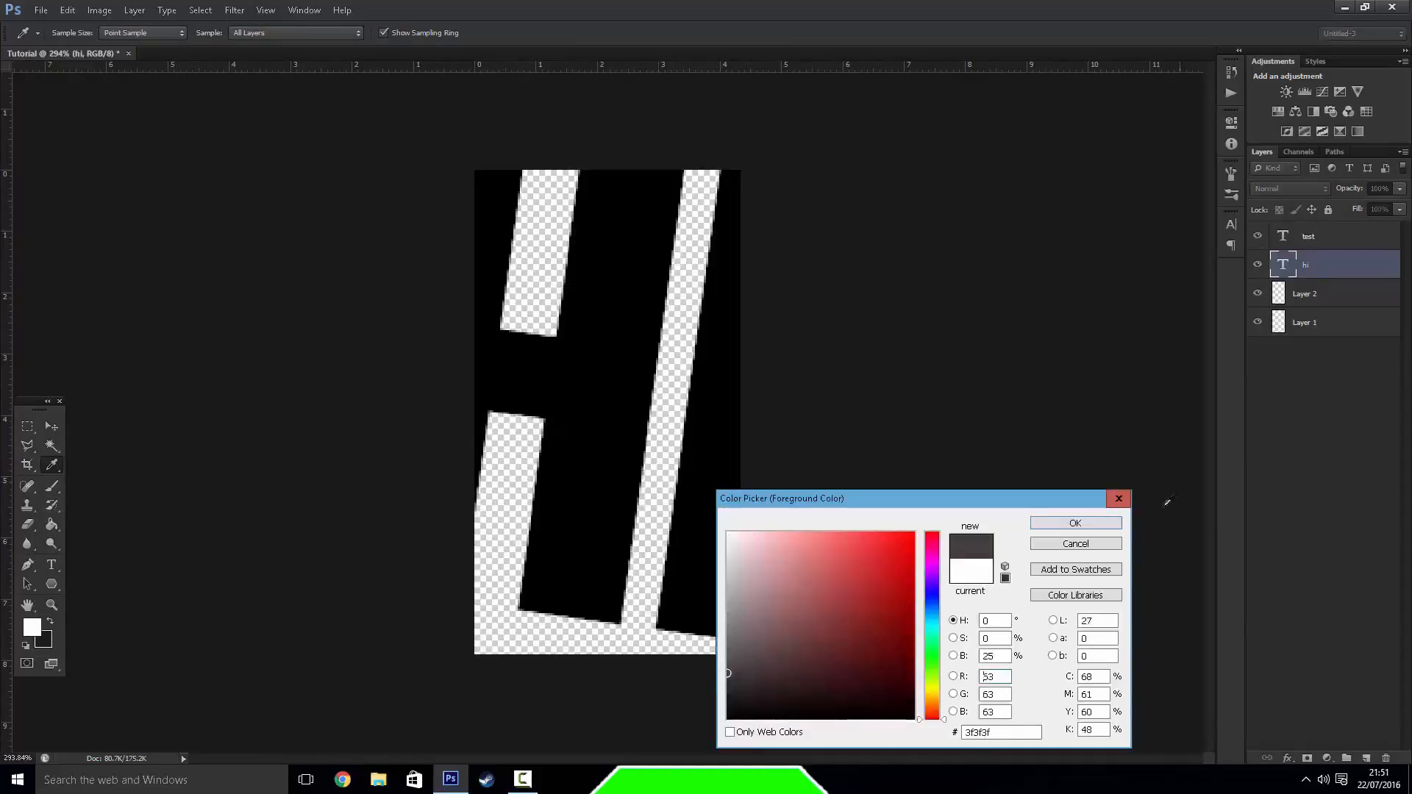
pyautogui.click(1116, 527)
# Add a new layer above "hi" and paint a grey brush stroke over the canvas's lower-left corner
pyautogui.click(51, 486)
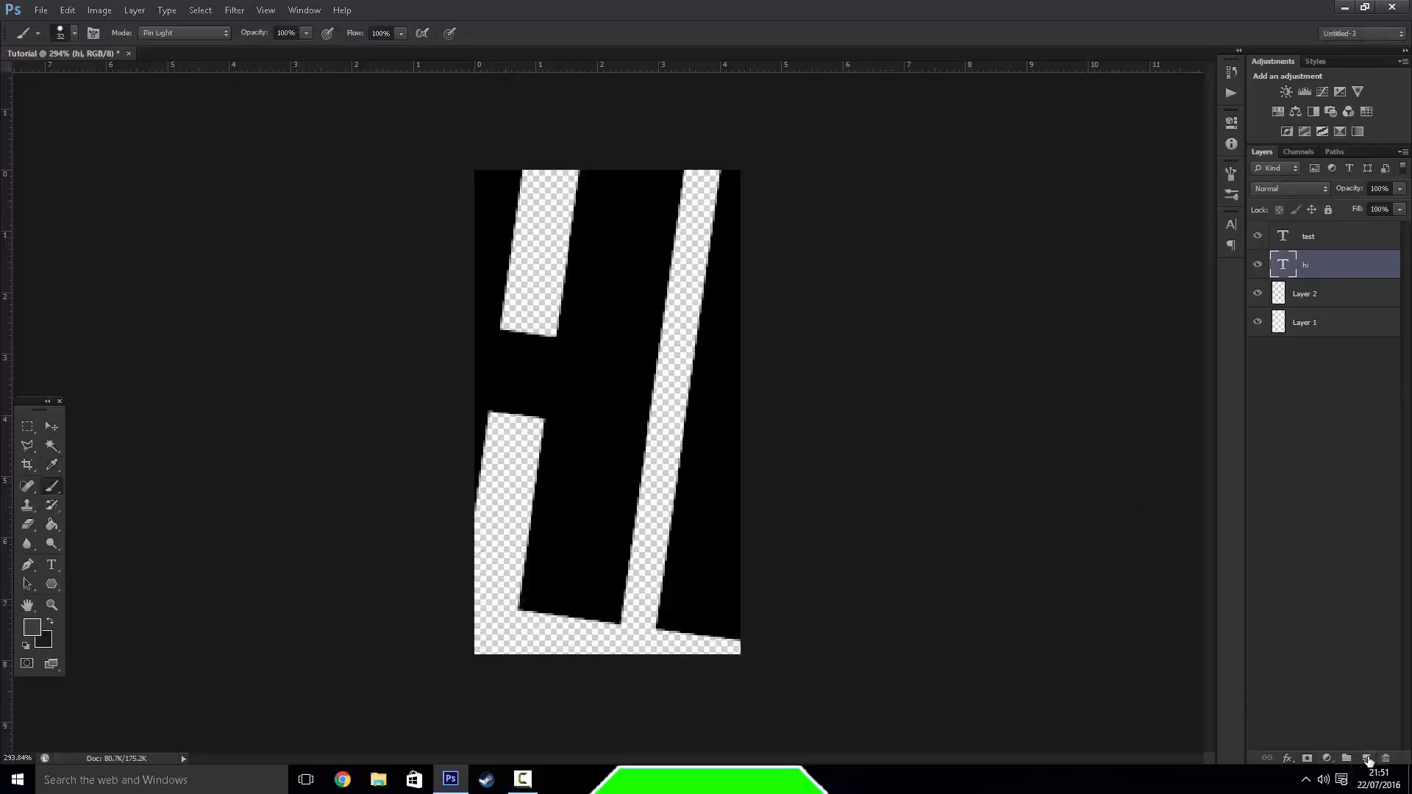
pyautogui.click(1368, 760)
pyautogui.moveTo(500, 647)
pyautogui.mouseDown()
pyautogui.moveTo(511, 603)
pyautogui.moveTo(563, 603)
pyautogui.mouseUp()
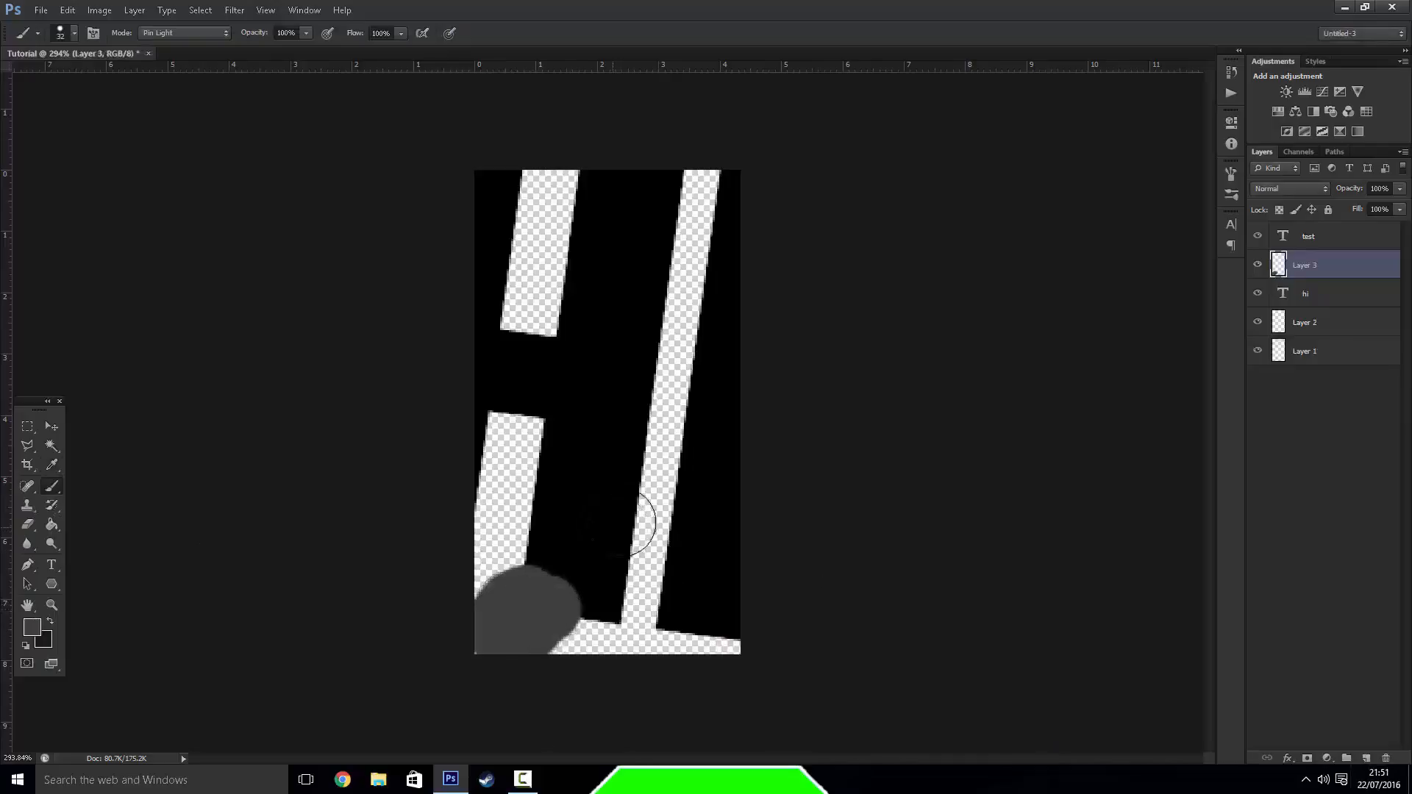
# Sample the black of the lettering with the Eyedropper and brush it over the grey stroke on Layer 3
pyautogui.click(52, 464)
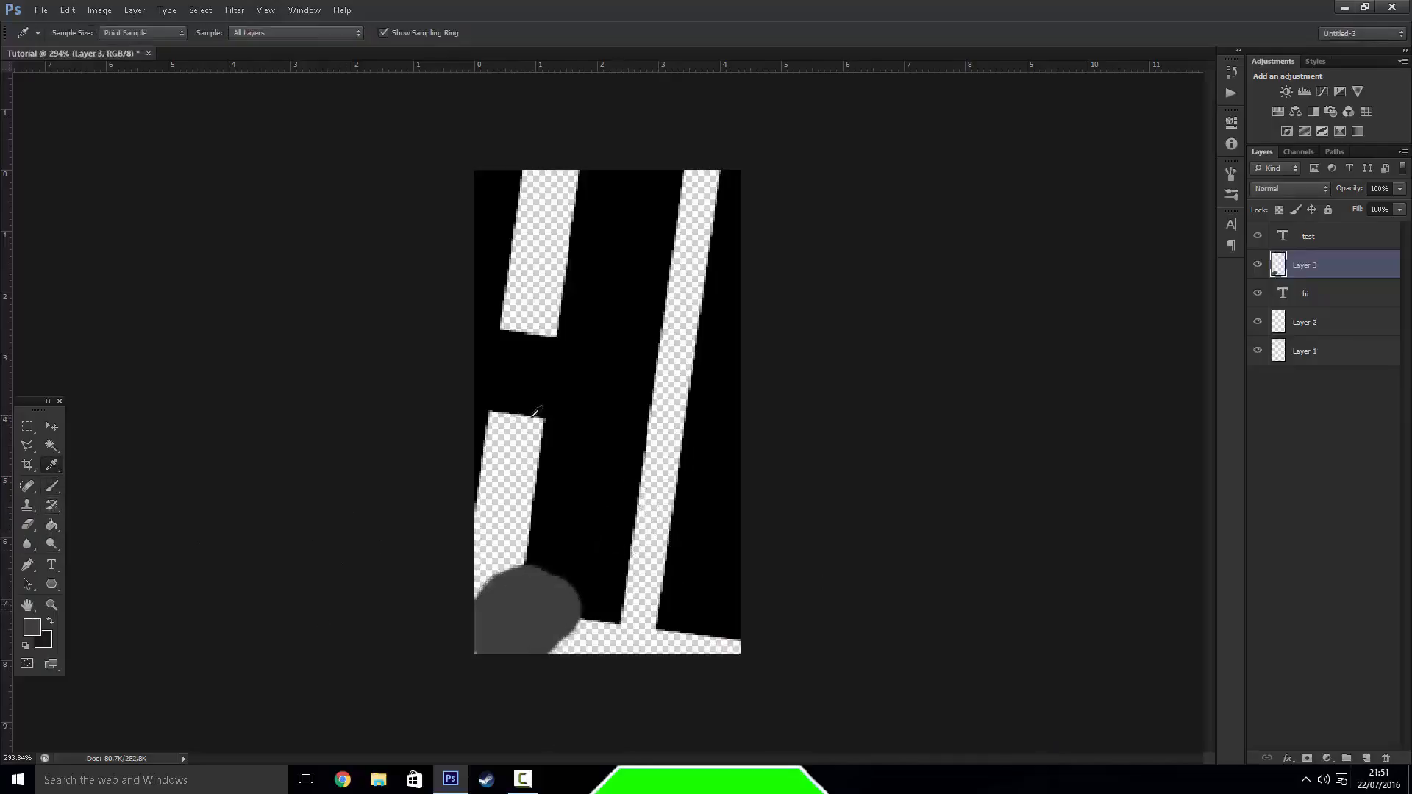
pyautogui.click(585, 392)
pyautogui.click(586, 391)
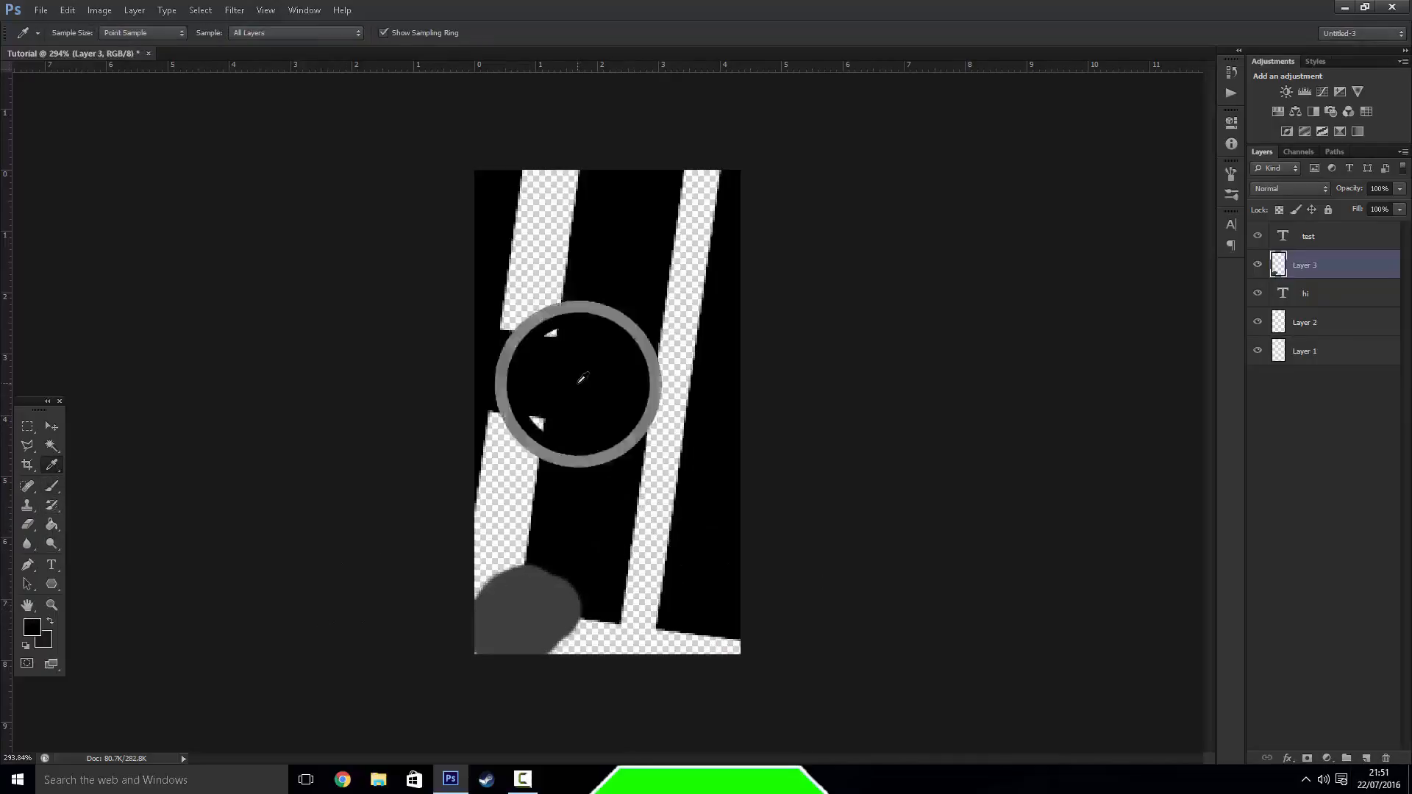
pyautogui.click(51, 486)
pyautogui.moveTo(589, 634)
pyautogui.mouseDown()
pyautogui.moveTo(537, 592)
pyautogui.moveTo(497, 625)
pyautogui.moveTo(574, 645)
pyautogui.mouseUp()
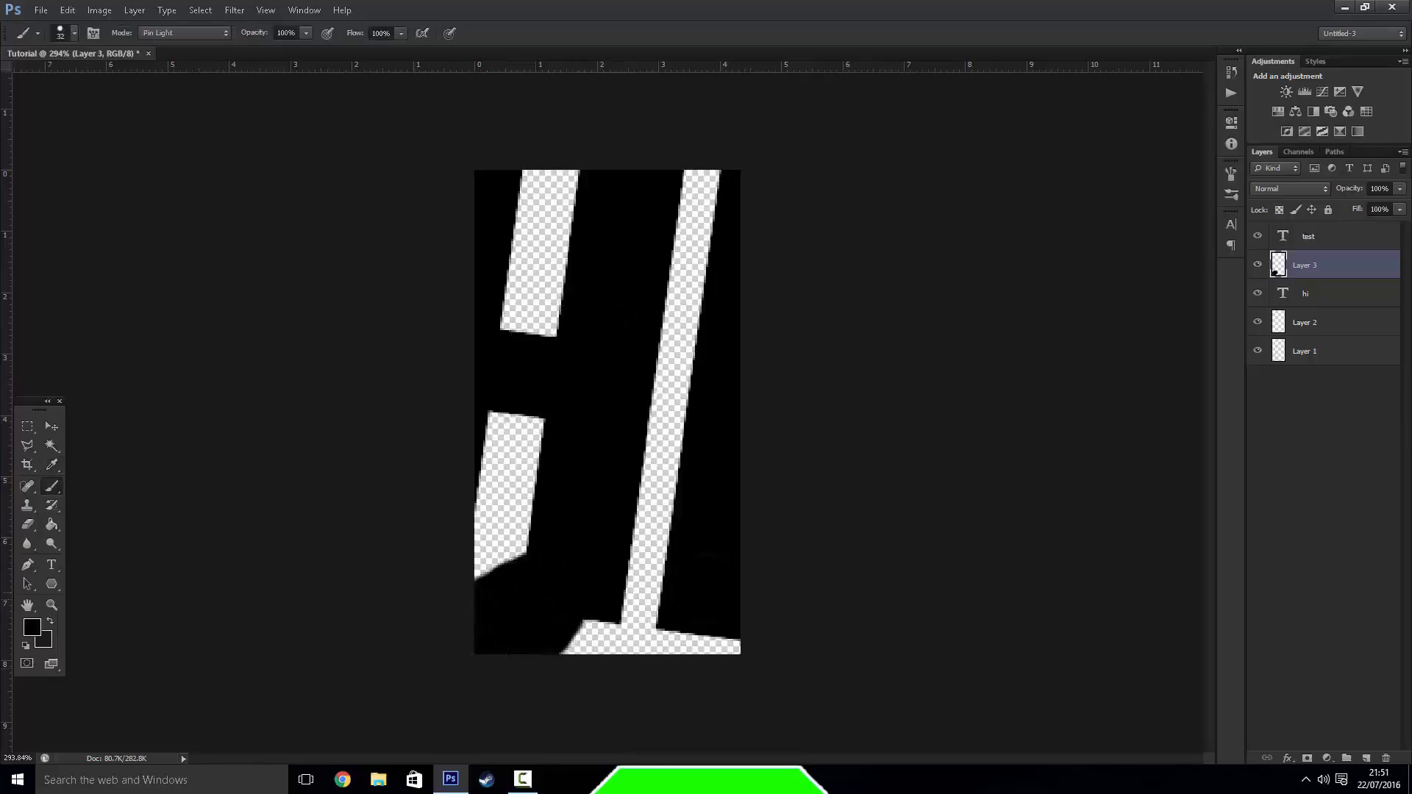
# Paint over the lettering and the lower-left stroke on Layer 3 with the Spot Healing Brush
pyautogui.click(28, 487)
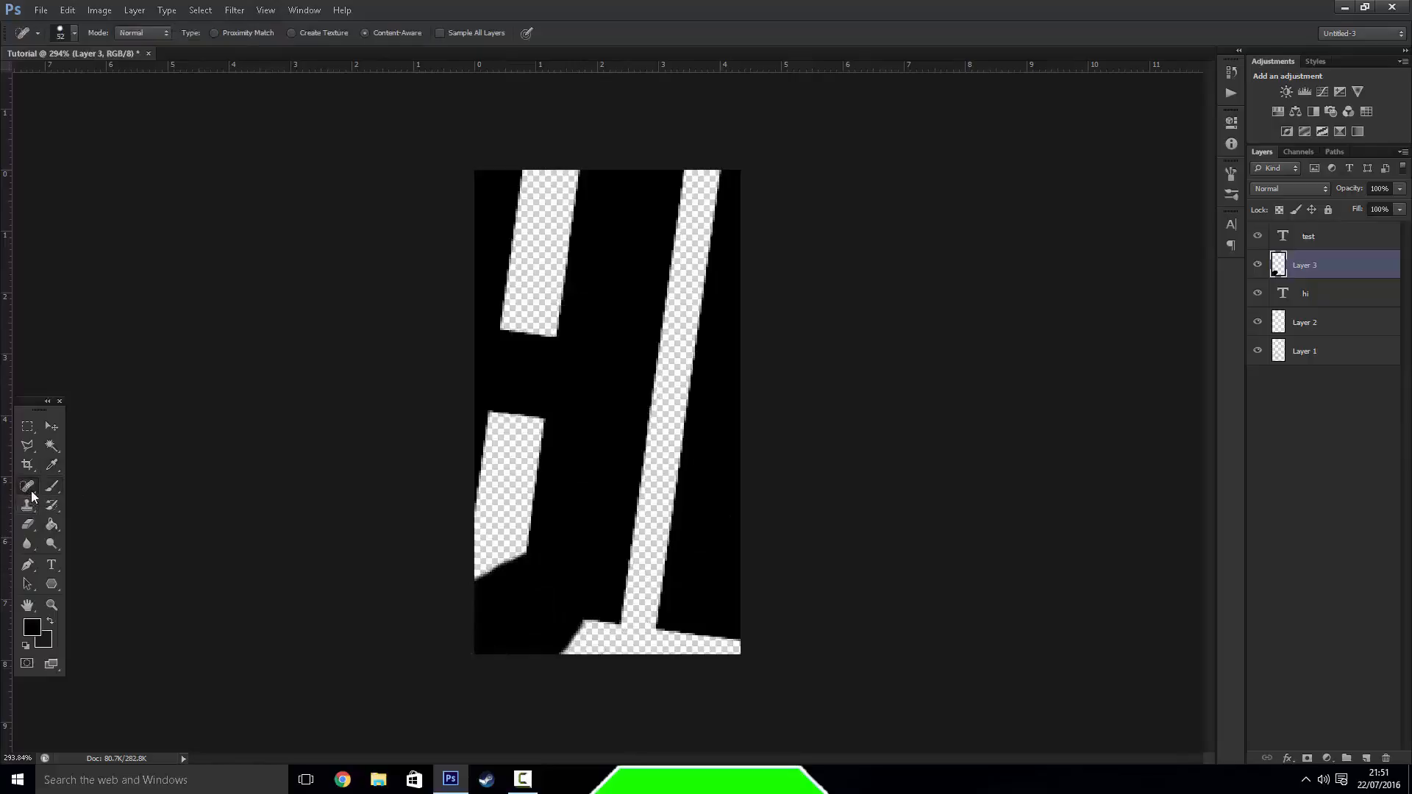
pyautogui.rightClick(30, 491)
pyautogui.click(136, 487)
pyautogui.moveTo(549, 163)
pyautogui.mouseDown()
pyautogui.moveTo(522, 378)
pyautogui.moveTo(708, 380)
pyautogui.mouseUp()
pyautogui.moveTo(556, 494)
pyautogui.mouseDown()
pyautogui.moveTo(572, 507)
pyautogui.moveTo(508, 530)
pyautogui.moveTo(707, 632)
pyautogui.mouseUp()
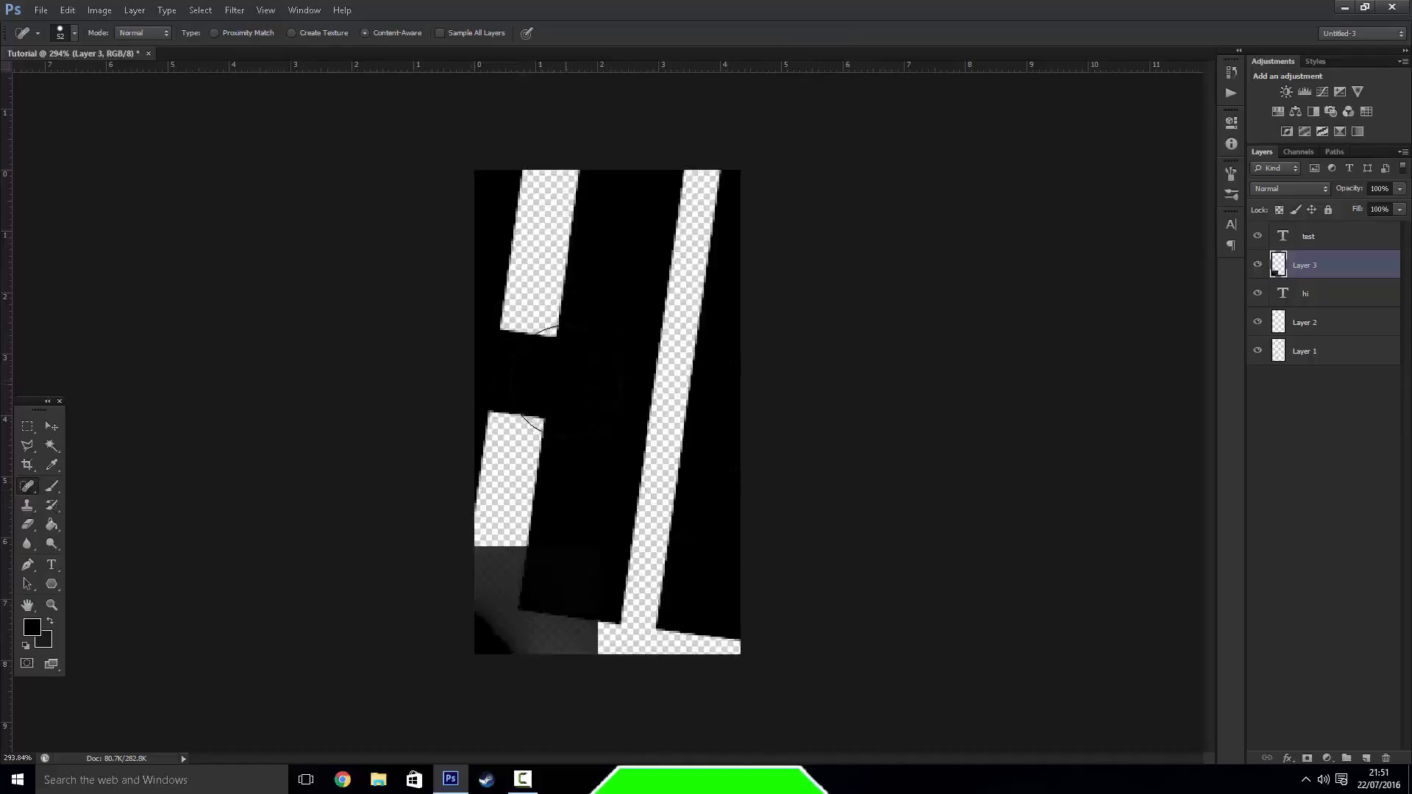
pyautogui.click(635, 595)
# Try to paint on Layer 3 with the Clone Stamp without a source point, and show the History Brush variants
pyautogui.click(31, 506)
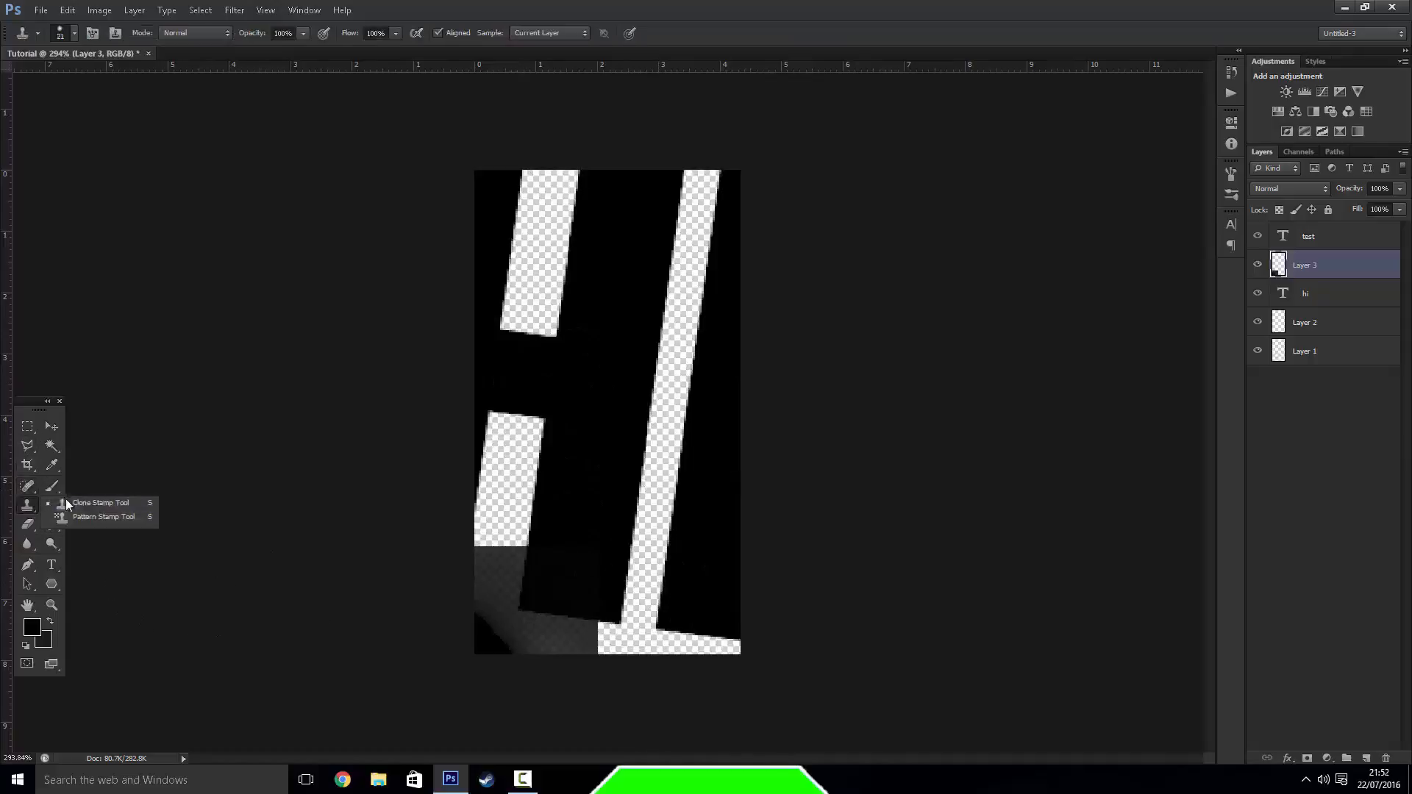
pyautogui.click(66, 504)
pyautogui.click(531, 435)
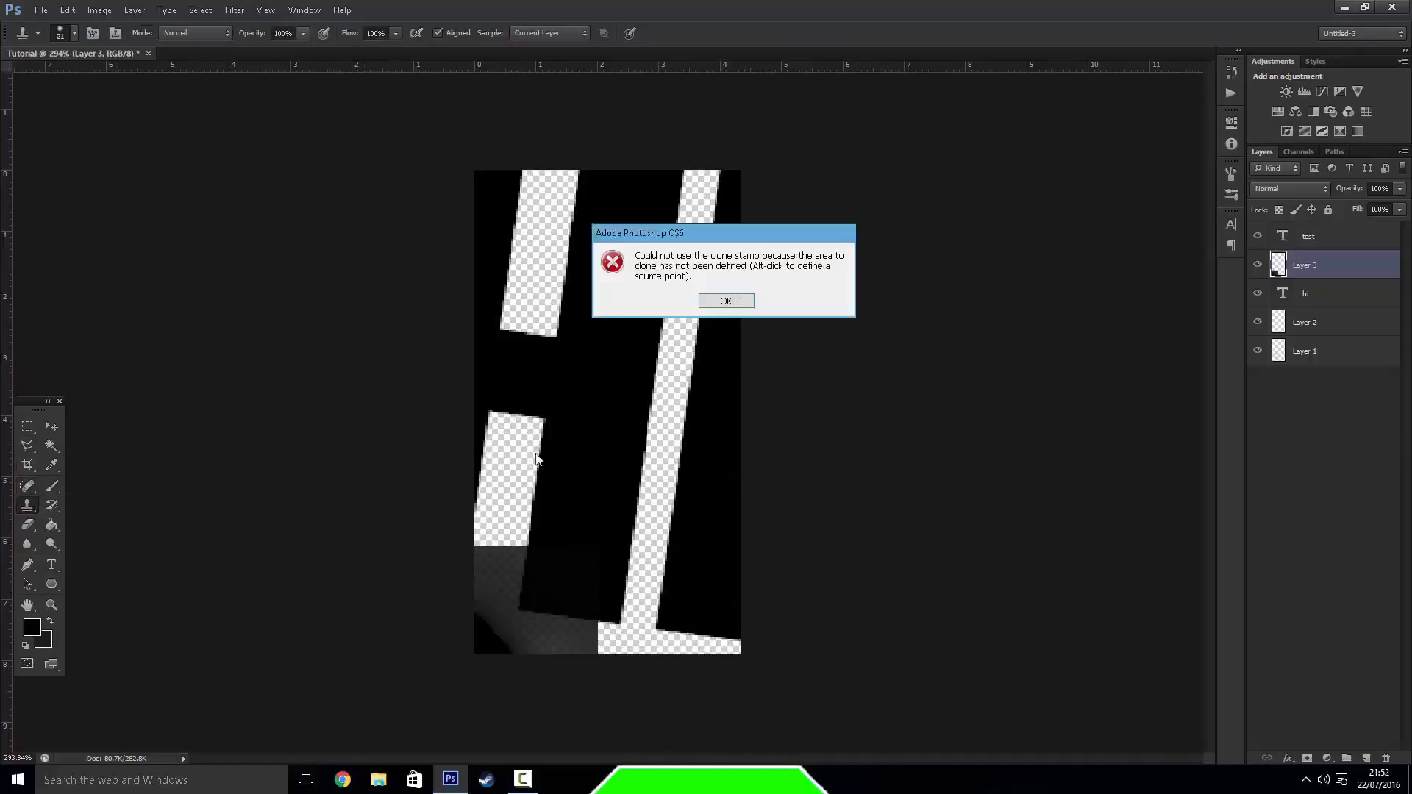
pyautogui.click(743, 304)
pyautogui.click(53, 505)
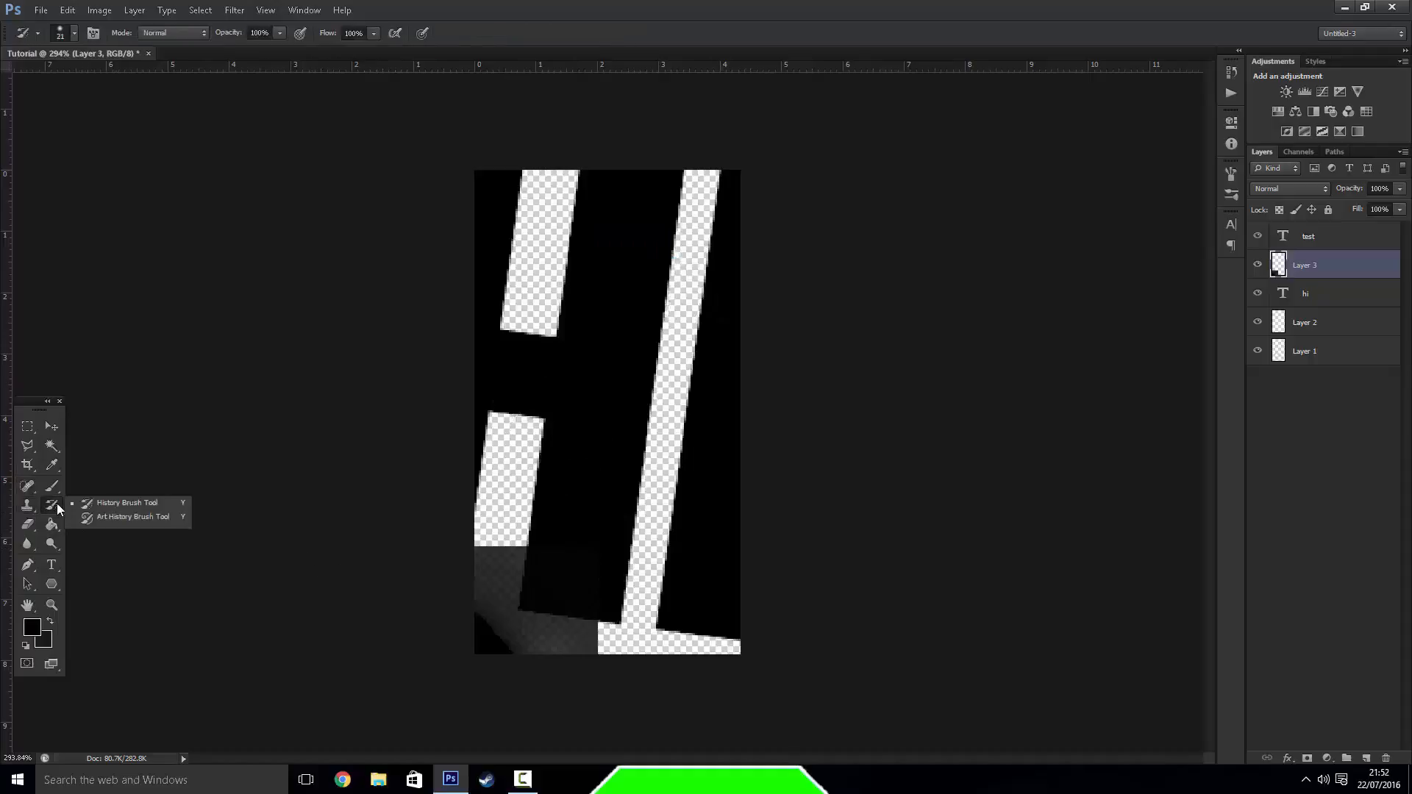
# Erase the strokes on Layer 3 with a large eraser, brush on a fresh black stroke and erase that too
pyautogui.click(28, 525)
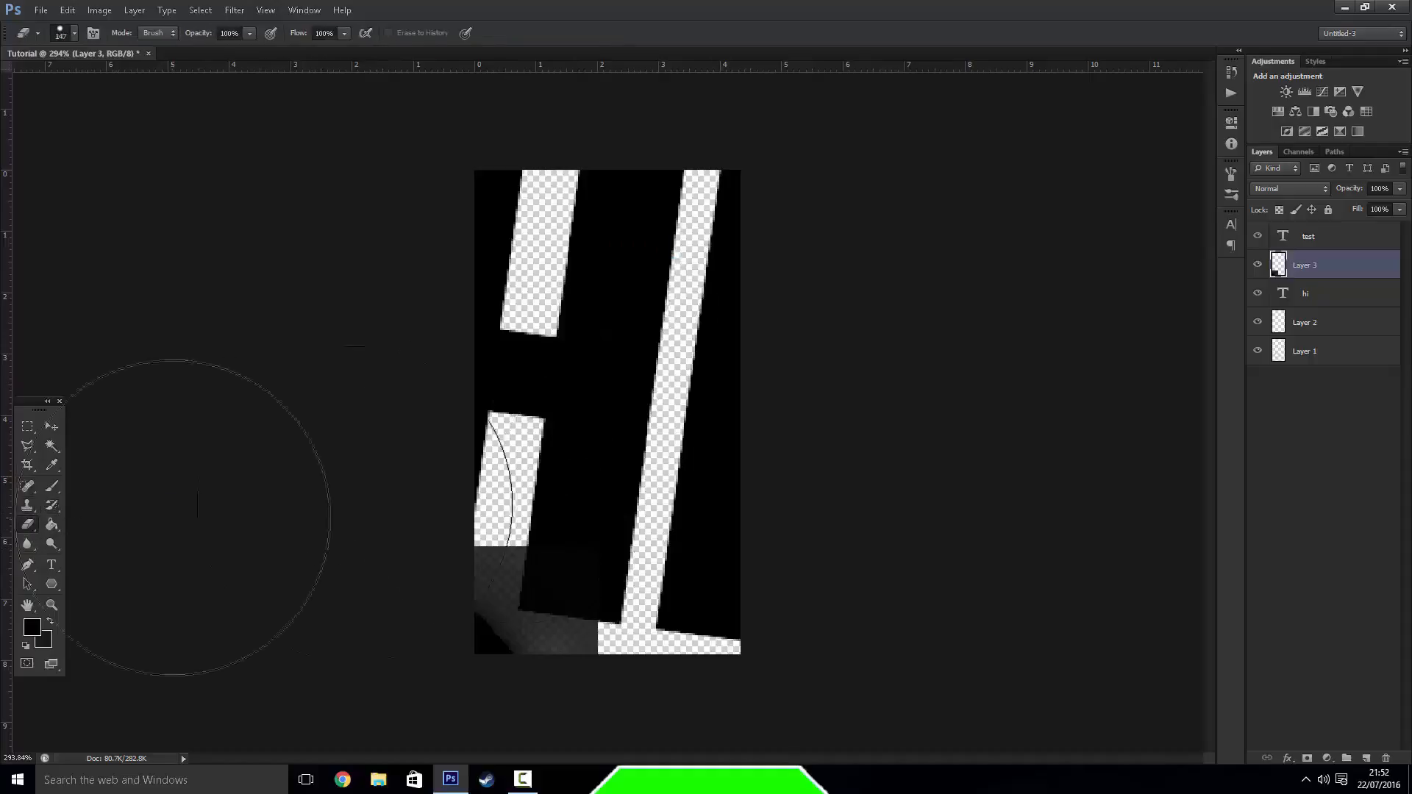
pyautogui.moveTo(197, 517); pyautogui.dragTo(426, 520)
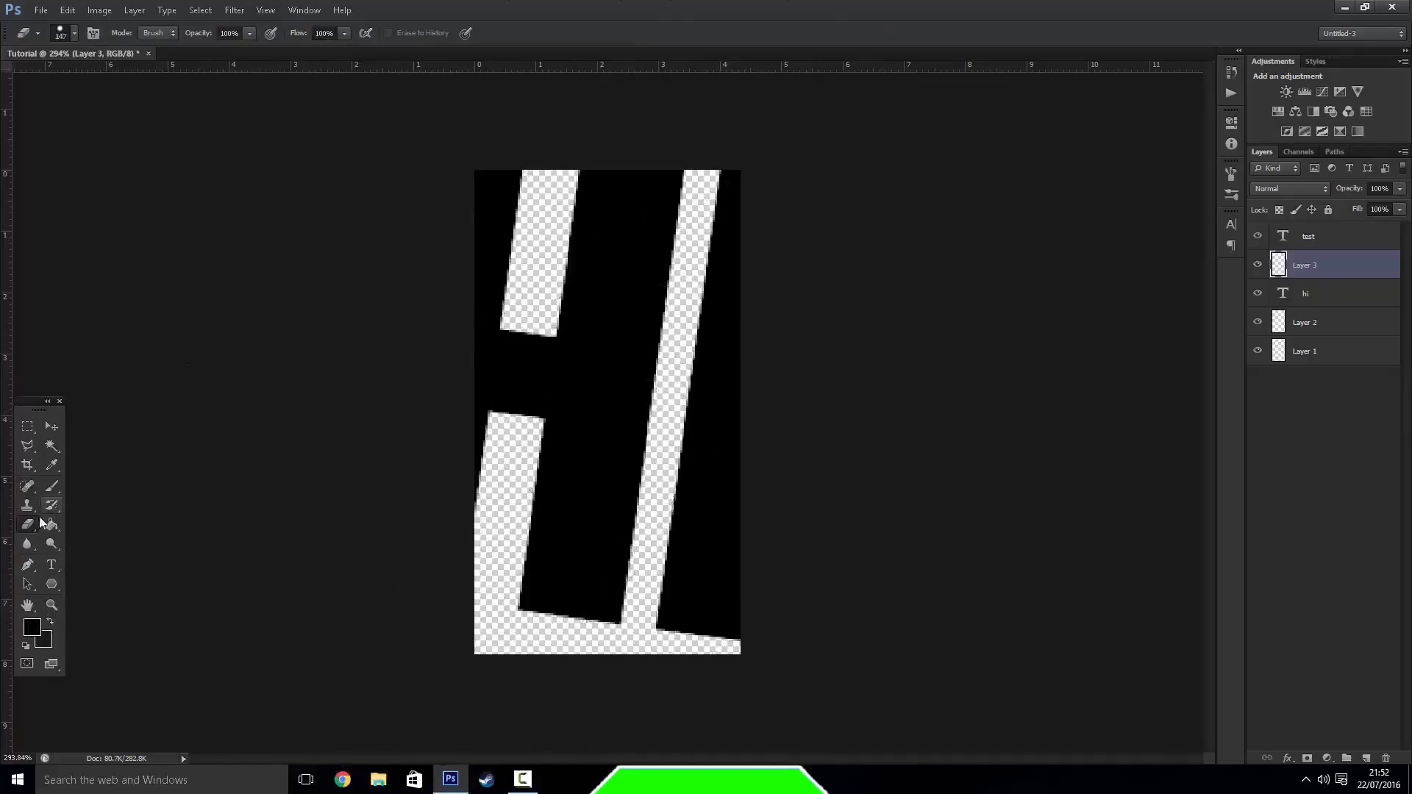
pyautogui.click(52, 486)
pyautogui.moveTo(528, 427)
pyautogui.mouseDown()
pyautogui.moveTo(480, 562)
pyautogui.moveTo(504, 553)
pyautogui.moveTo(528, 430)
pyautogui.mouseUp()
pyautogui.click(27, 524)
pyautogui.moveTo(347, 536); pyautogui.dragTo(397, 515)
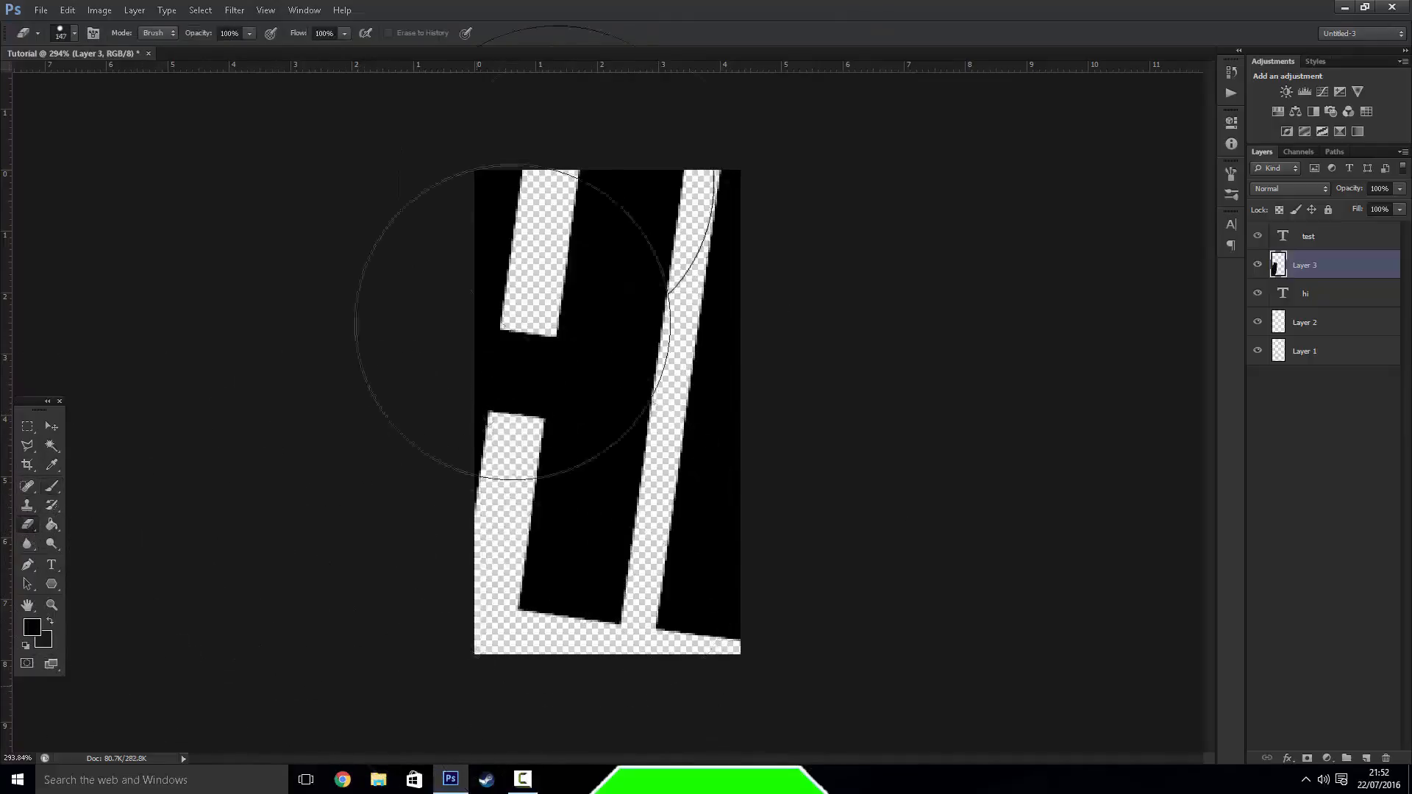
# Set the foreground colour to bright red and fill the empty Layer 3 with it using the Paint Bucket
pyautogui.click(51, 524)
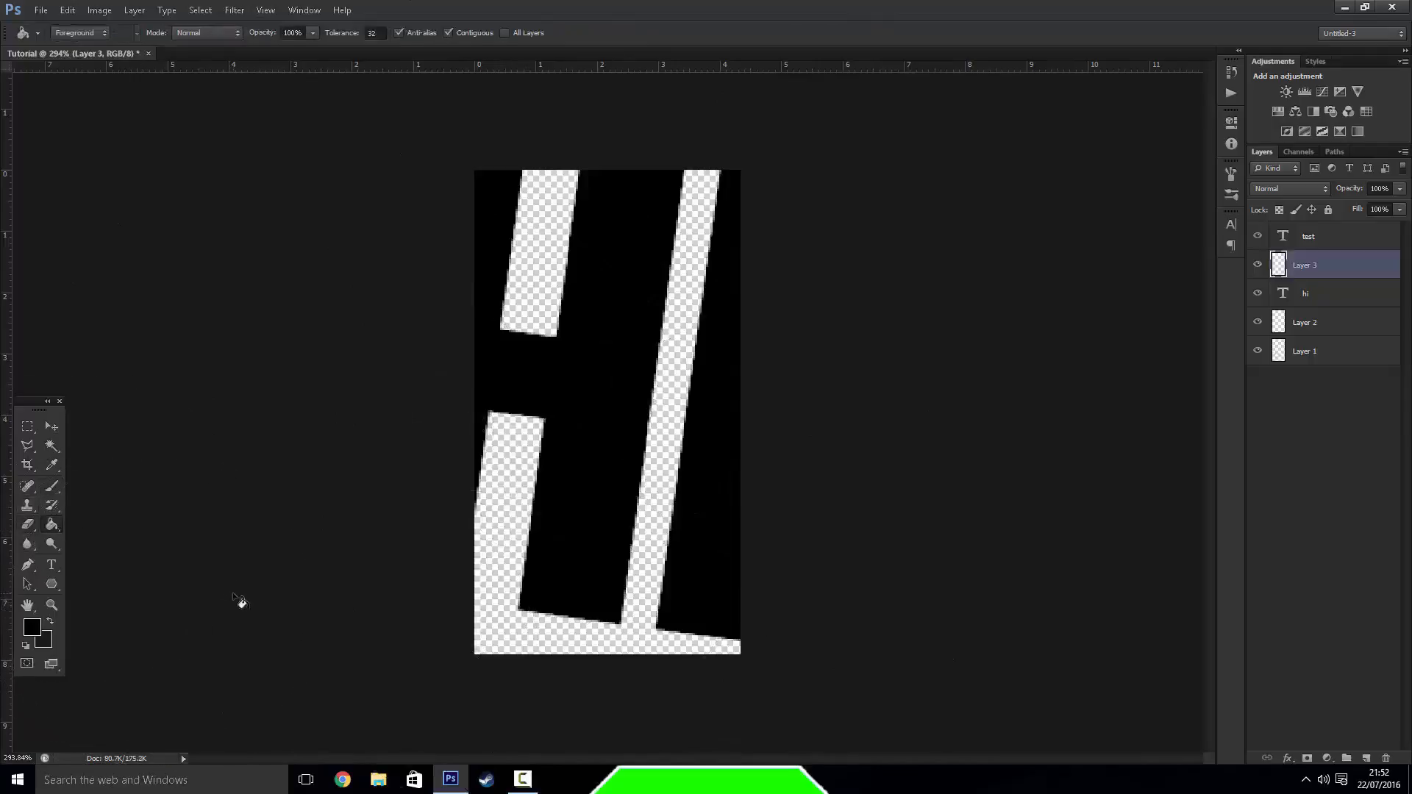
pyautogui.click(32, 626)
pyautogui.click(632, 615)
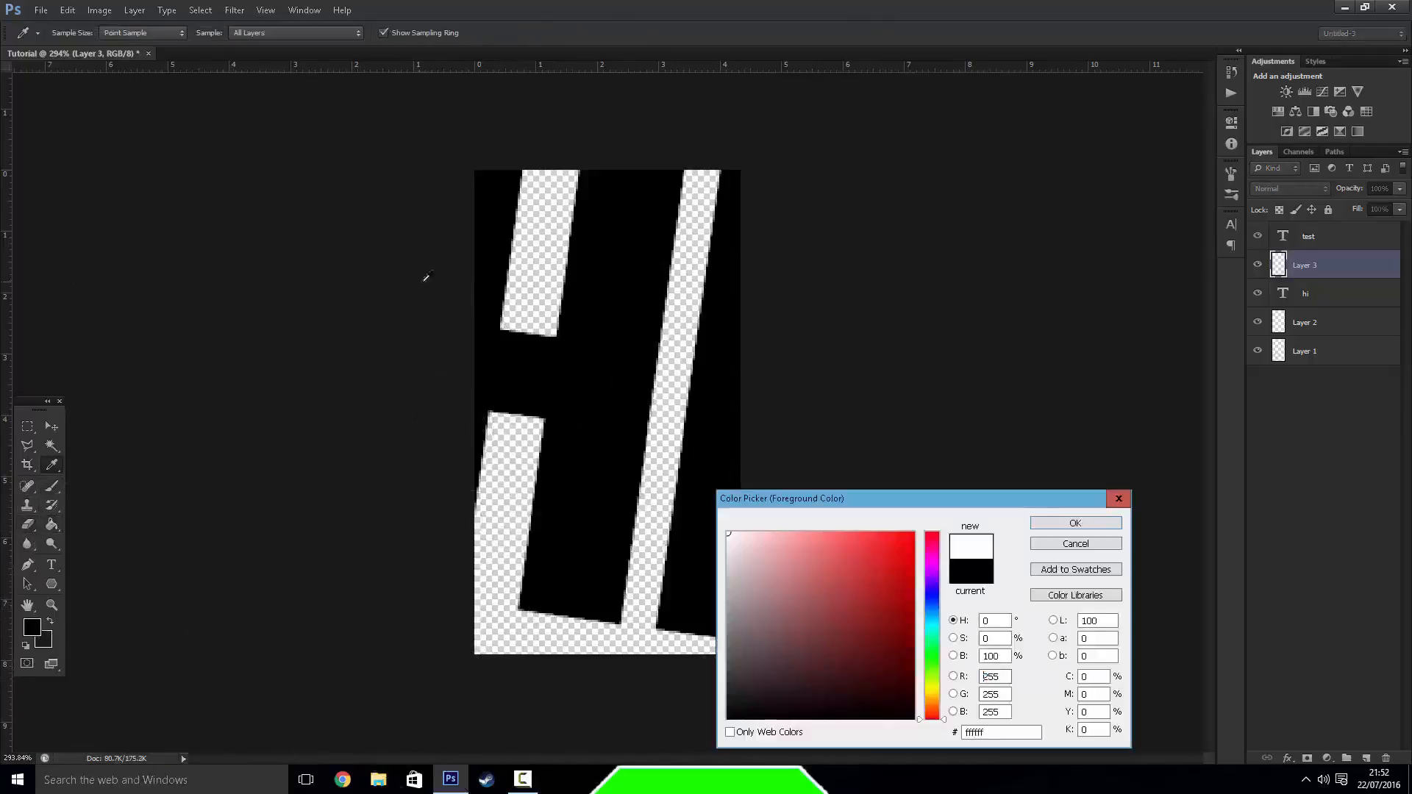
pyautogui.click(915, 533)
pyautogui.click(1076, 523)
pyautogui.click(497, 494)
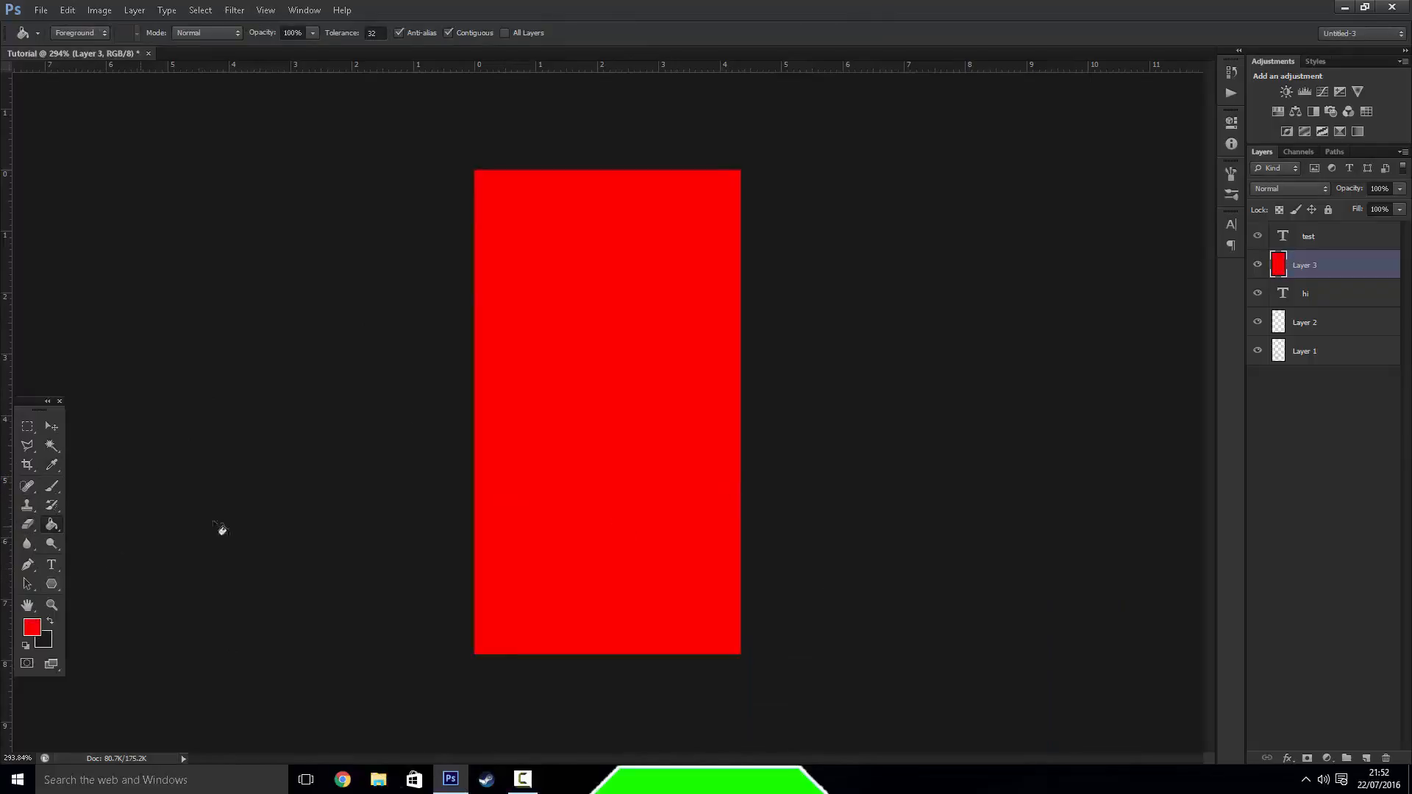
# Look through the Blur tool's variants and the Dodge tool's variants
pyautogui.click(27, 545)
pyautogui.rightClick(27, 546)
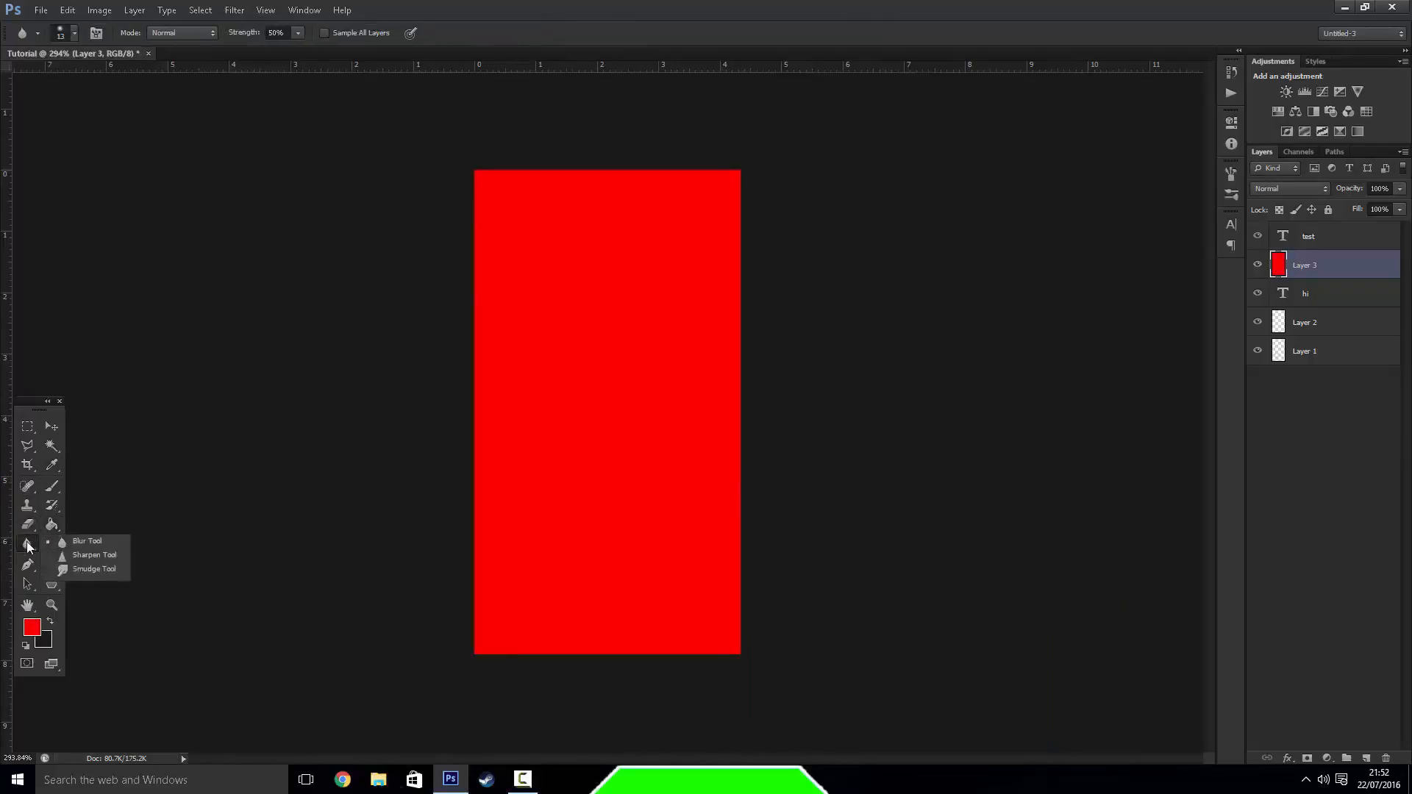
pyautogui.click(62, 543)
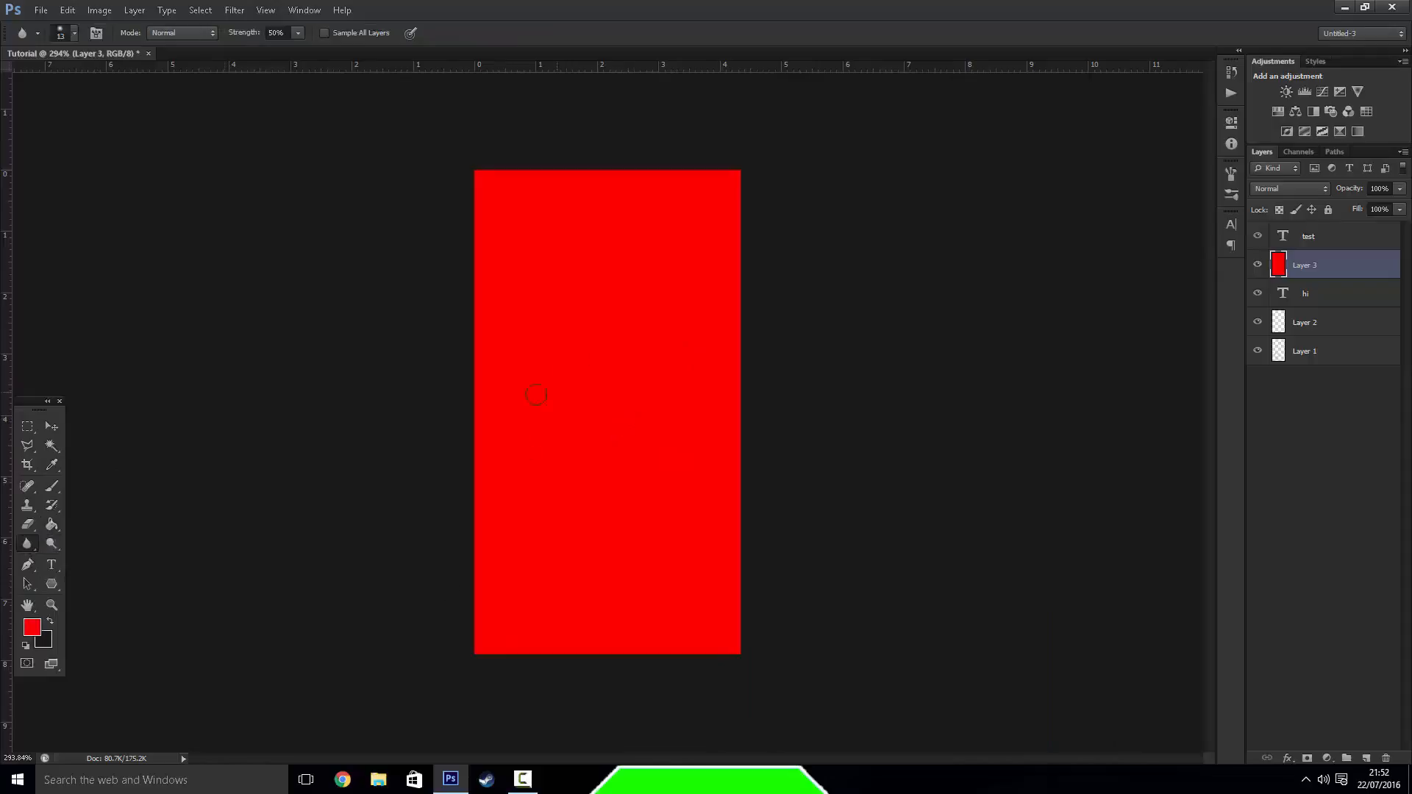
pyautogui.click(55, 545)
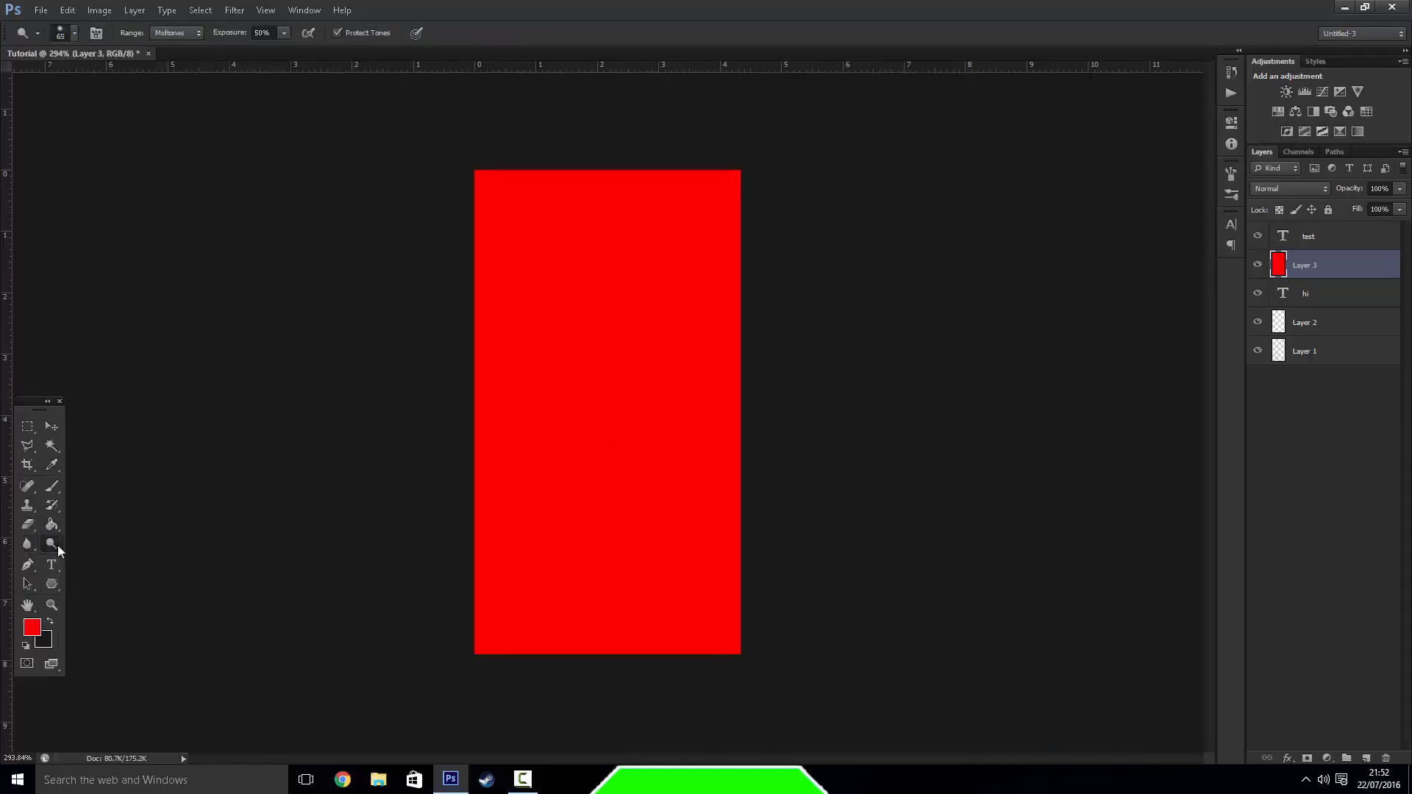
pyautogui.rightClick(57, 545)
pyautogui.click(57, 545)
# Draw a long, looping path of straight and curved segments across the red canvas with the Pen tool
pyautogui.click(27, 566)
pyautogui.click(500, 531)
pyautogui.click(518, 427)
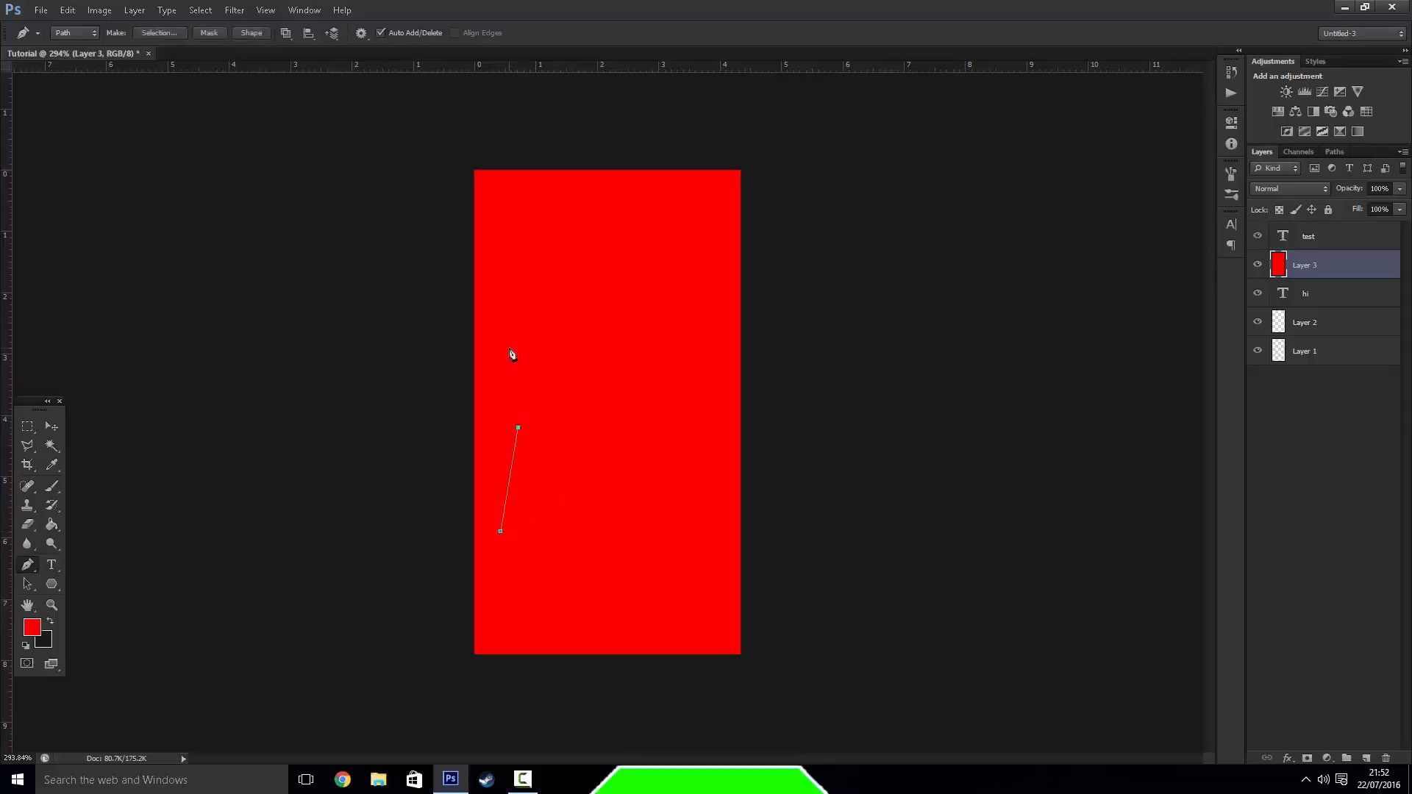
pyautogui.moveTo(509, 347); pyautogui.dragTo(513, 330)
pyautogui.moveTo(566, 311); pyautogui.dragTo(649, 345)
pyautogui.moveTo(663, 374); pyautogui.dragTo(670, 409)
pyautogui.click(678, 432)
pyautogui.click(688, 505)
pyautogui.moveTo(656, 570); pyautogui.dragTo(631, 576)
pyautogui.moveTo(579, 605); pyautogui.dragTo(507, 597)
pyautogui.moveTo(513, 597); pyautogui.dragTo(594, 505)
pyautogui.moveTo(578, 479); pyautogui.dragTo(516, 386)
pyautogui.moveTo(548, 372); pyautogui.dragTo(667, 387)
pyautogui.moveTo(639, 451); pyautogui.dragTo(631, 499)
pyautogui.moveTo(710, 529); pyautogui.dragTo(724, 350)
pyautogui.moveTo(665, 335); pyautogui.dragTo(700, 254)
pyautogui.moveTo(618, 340); pyautogui.dragTo(593, 351)
pyautogui.moveTo(565, 374); pyautogui.dragTo(558, 412)
pyautogui.moveTo(555, 447); pyautogui.dragTo(631, 580)
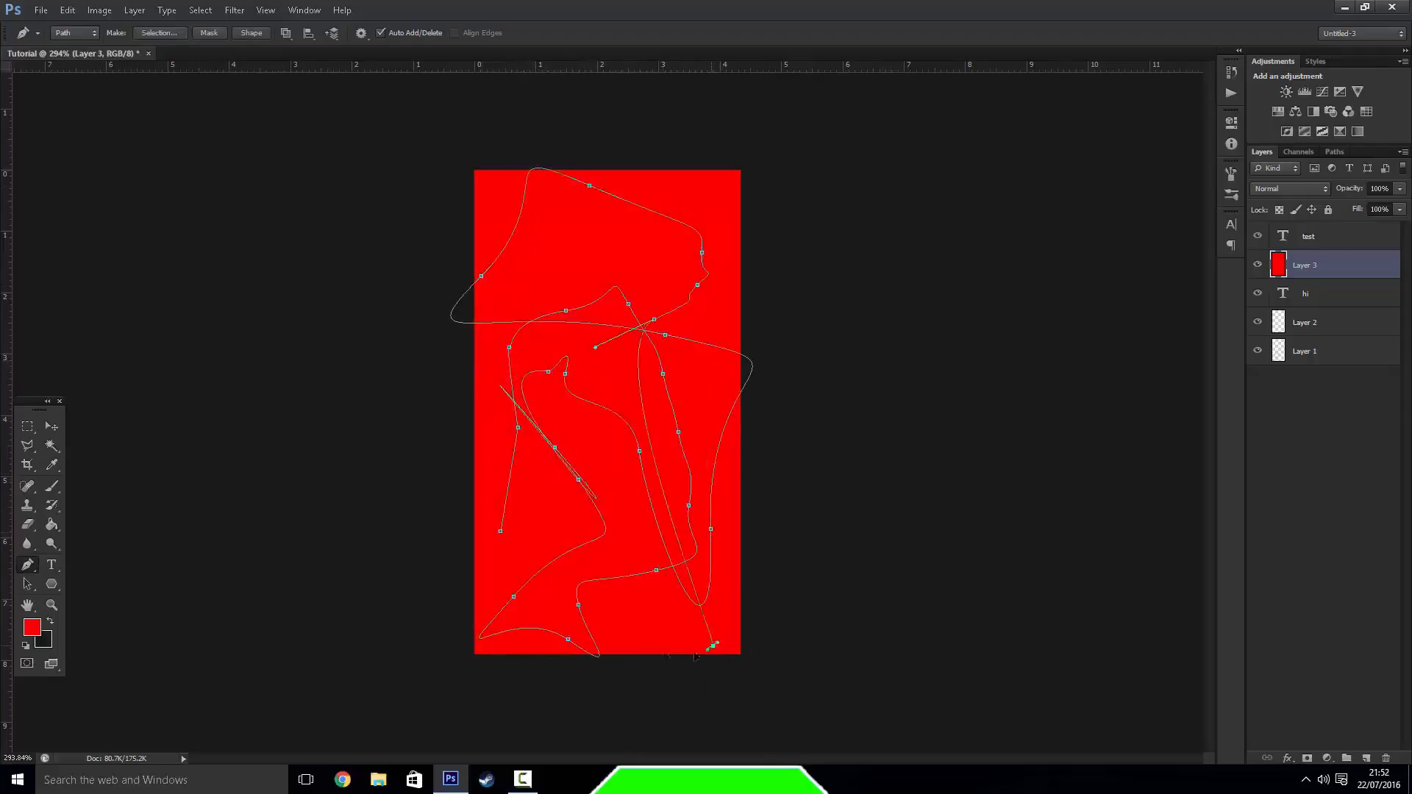
pyautogui.moveTo(713, 646); pyautogui.dragTo(595, 617)
# Delete the pen path, the red Layer 3 and the "hi" text layer
pyautogui.rightClick(586, 597)
pyautogui.click(637, 409)
pyautogui.click(807, 262)
pyautogui.click(665, 358)
pyautogui.click(684, 343)
pyautogui.press('Delete')
pyautogui.press('Delete')
pyautogui.press('Delete')
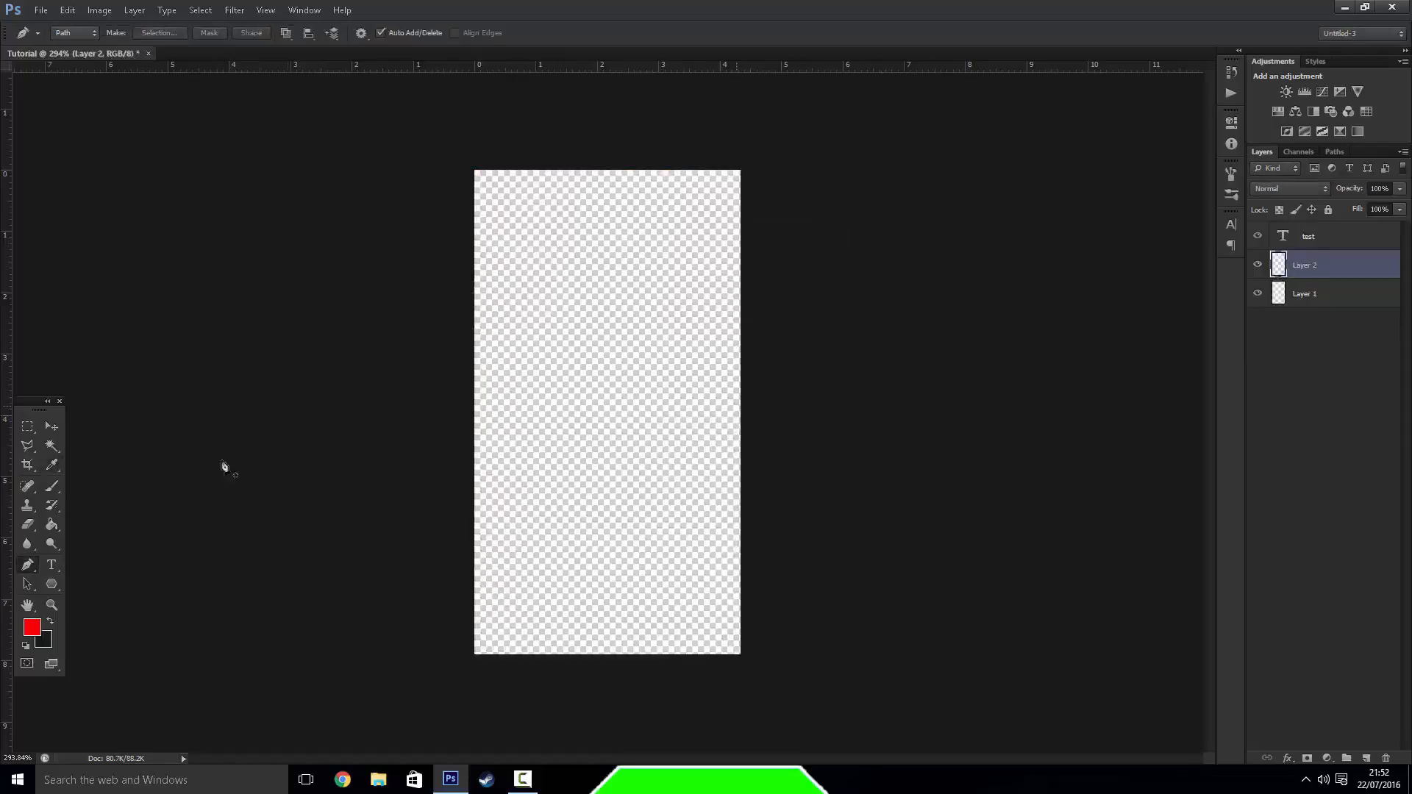
# Add the red text "hey" at 48 pt in American Captain and move it towards the canvas centre
pyautogui.click(52, 564)
pyautogui.click(518, 454)
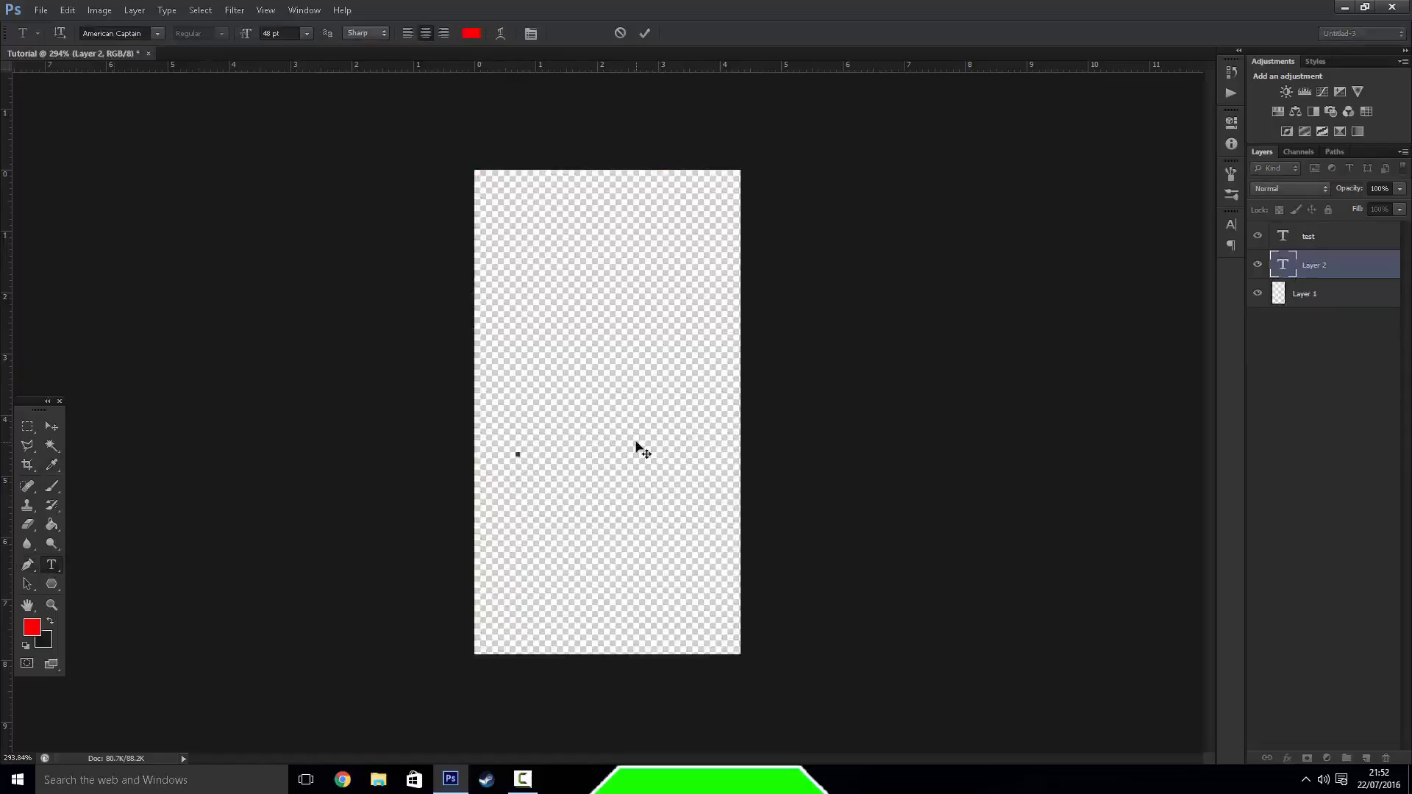
pyautogui.write('Hey')
pyautogui.click(53, 426)
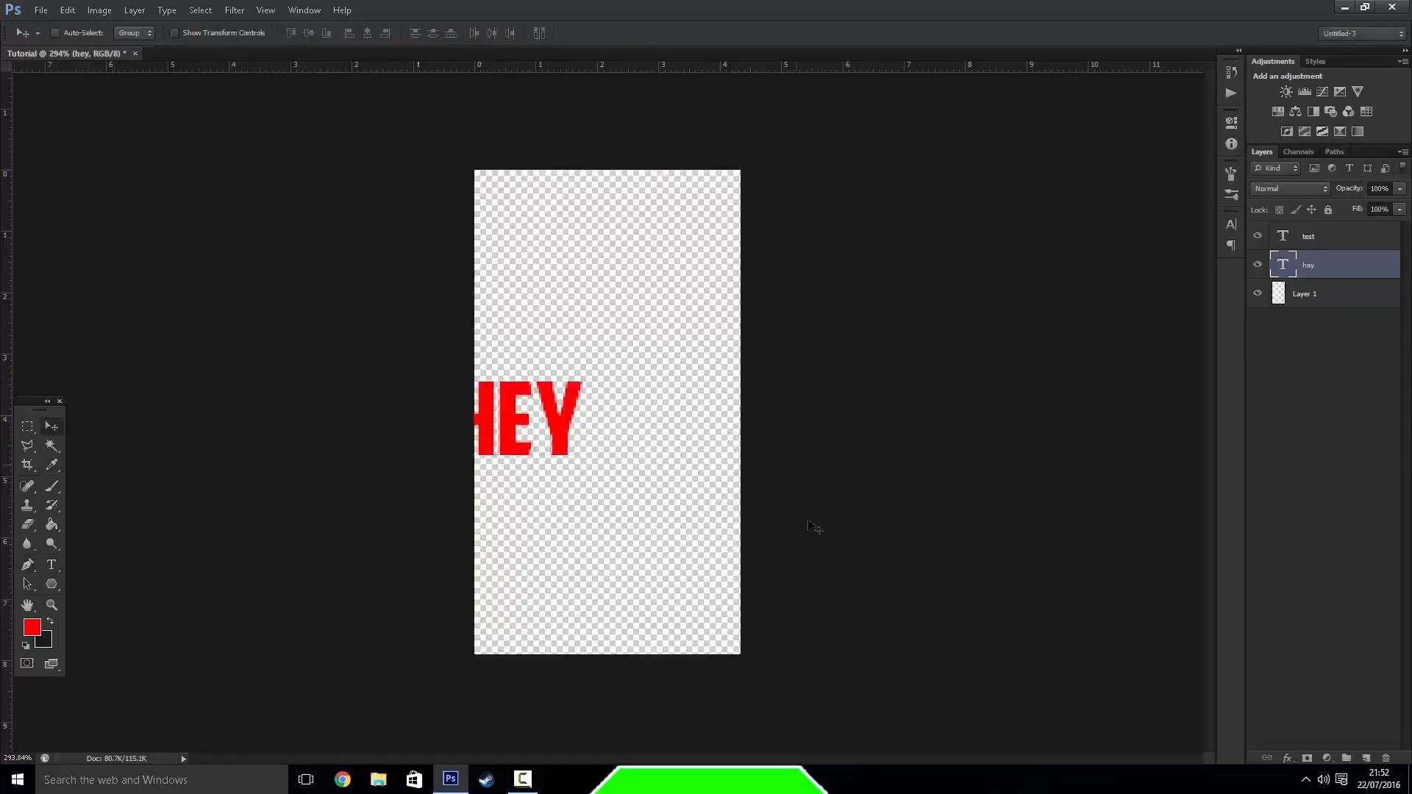
pyautogui.moveTo(530, 468); pyautogui.dragTo(622, 457)
# Delete the "hey" and "test" text layers so that only Layer 1 is left
pyautogui.press('Delete')
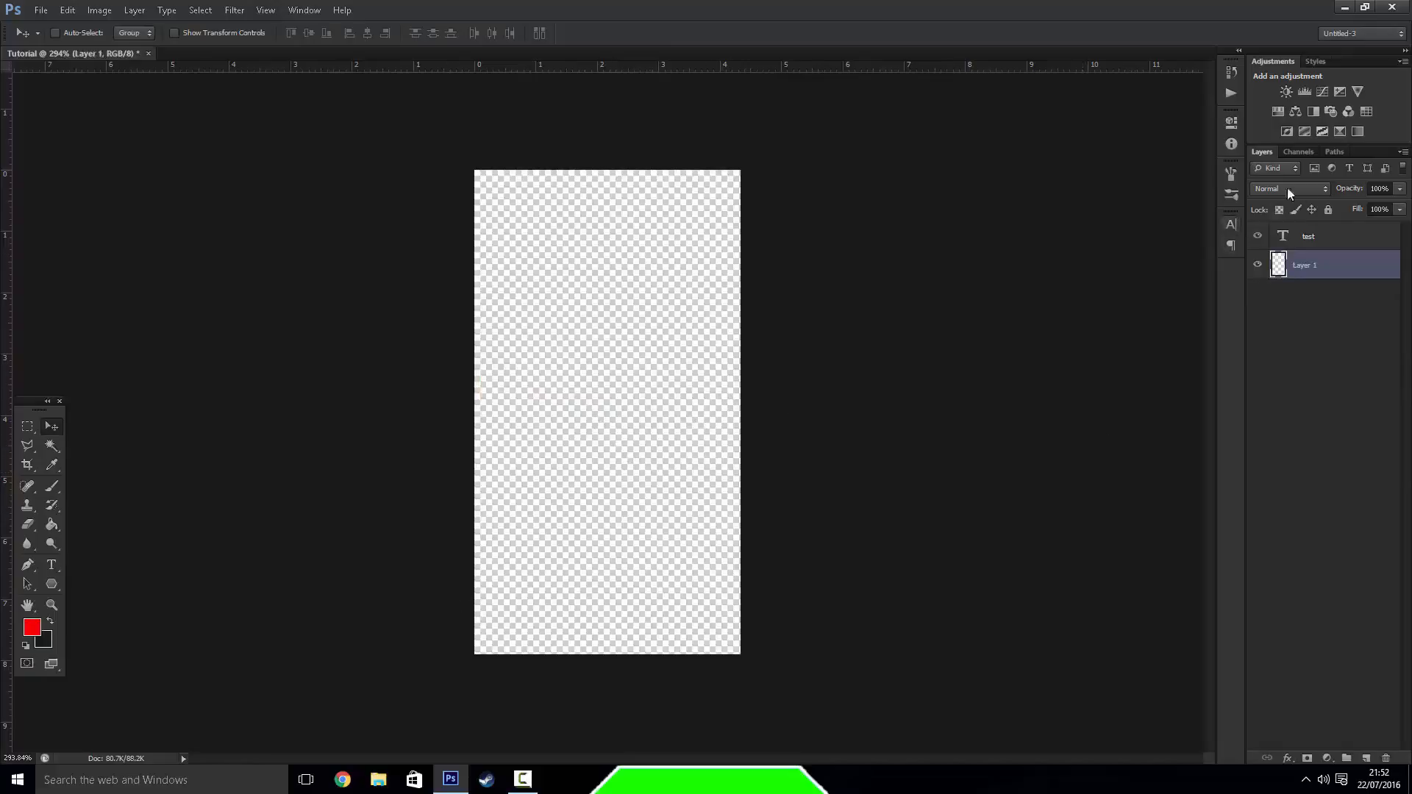
pyautogui.click(1324, 243)
pyautogui.press('Delete')
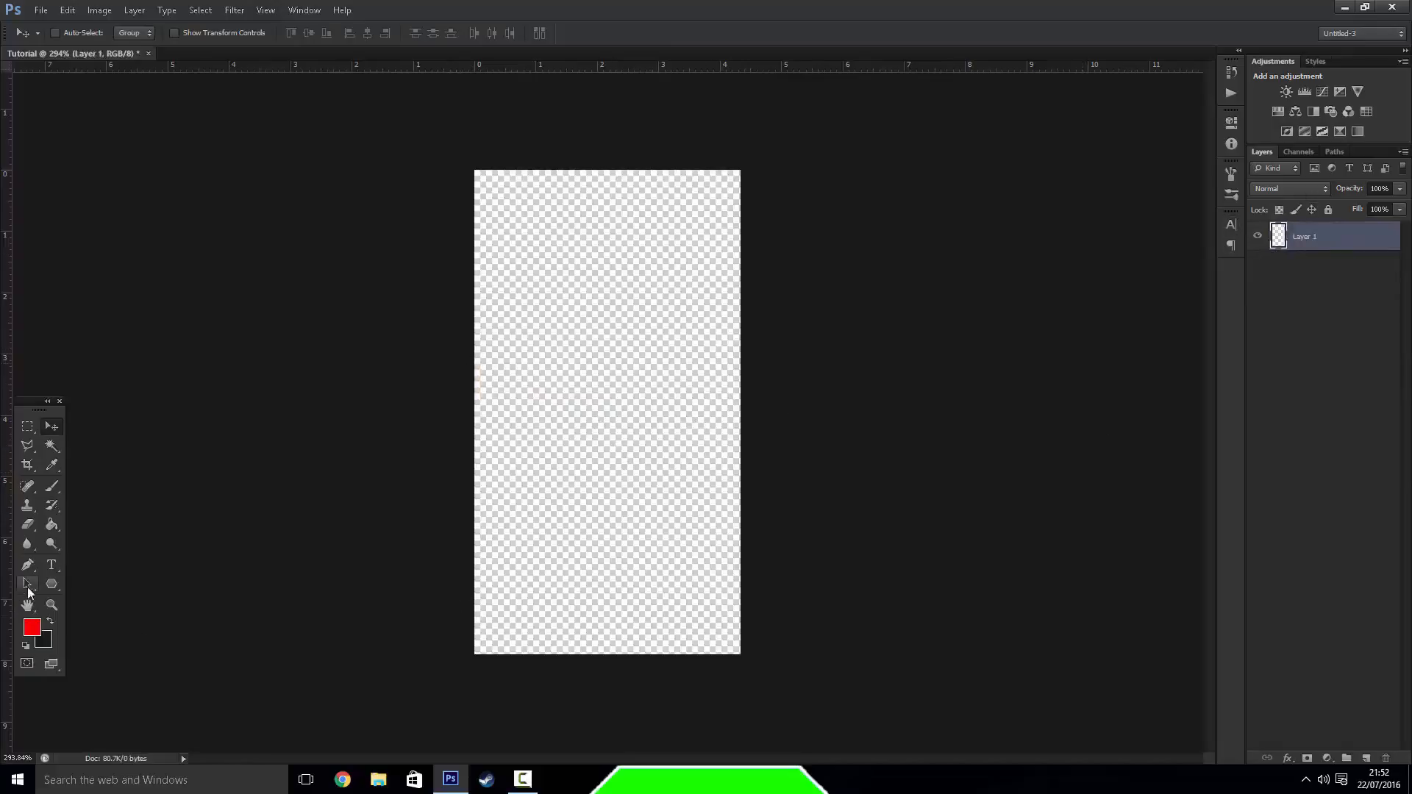
# Draw a red ellipse nearly as wide as the canvas around the middle of Layer 1 with the Ellipse tool
pyautogui.click(26, 584)
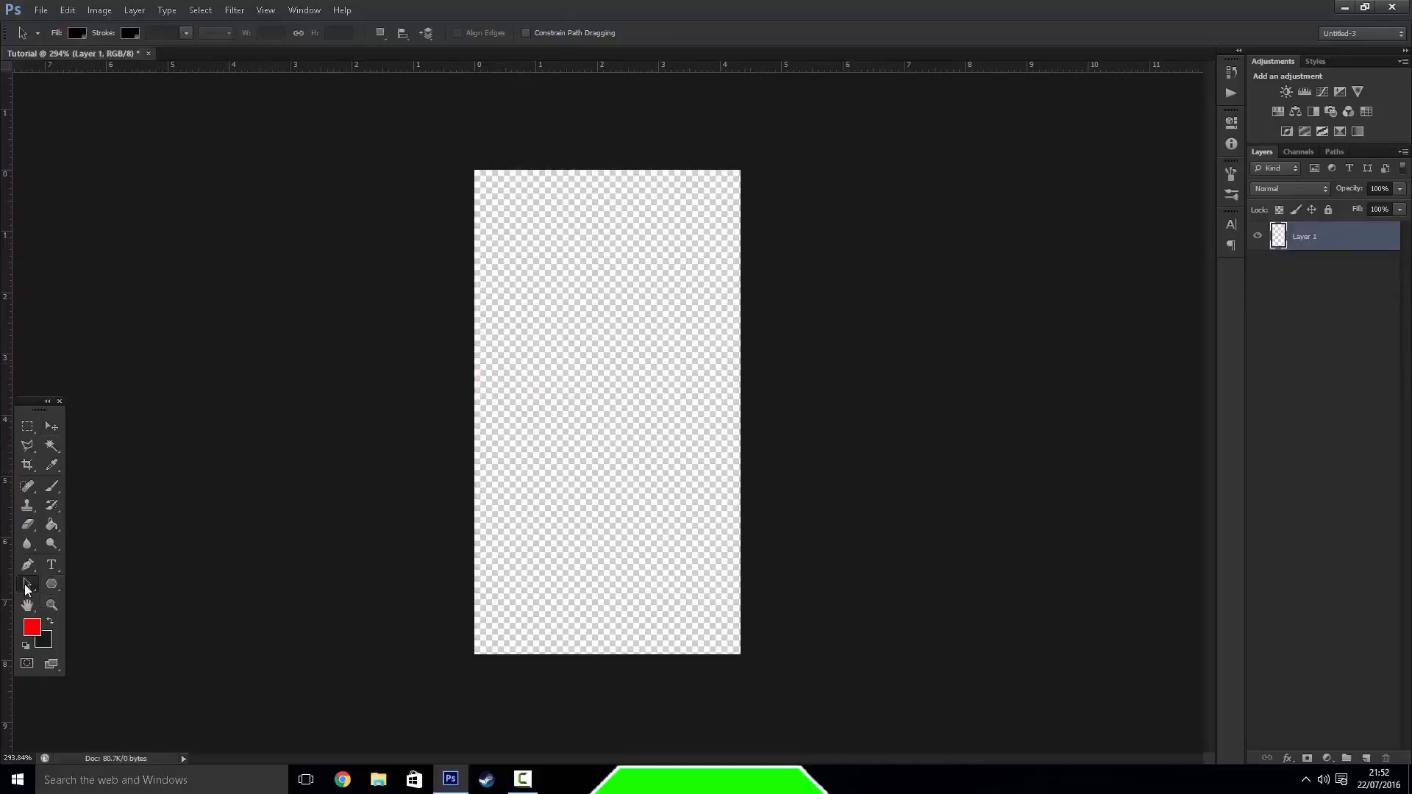
pyautogui.click(59, 588)
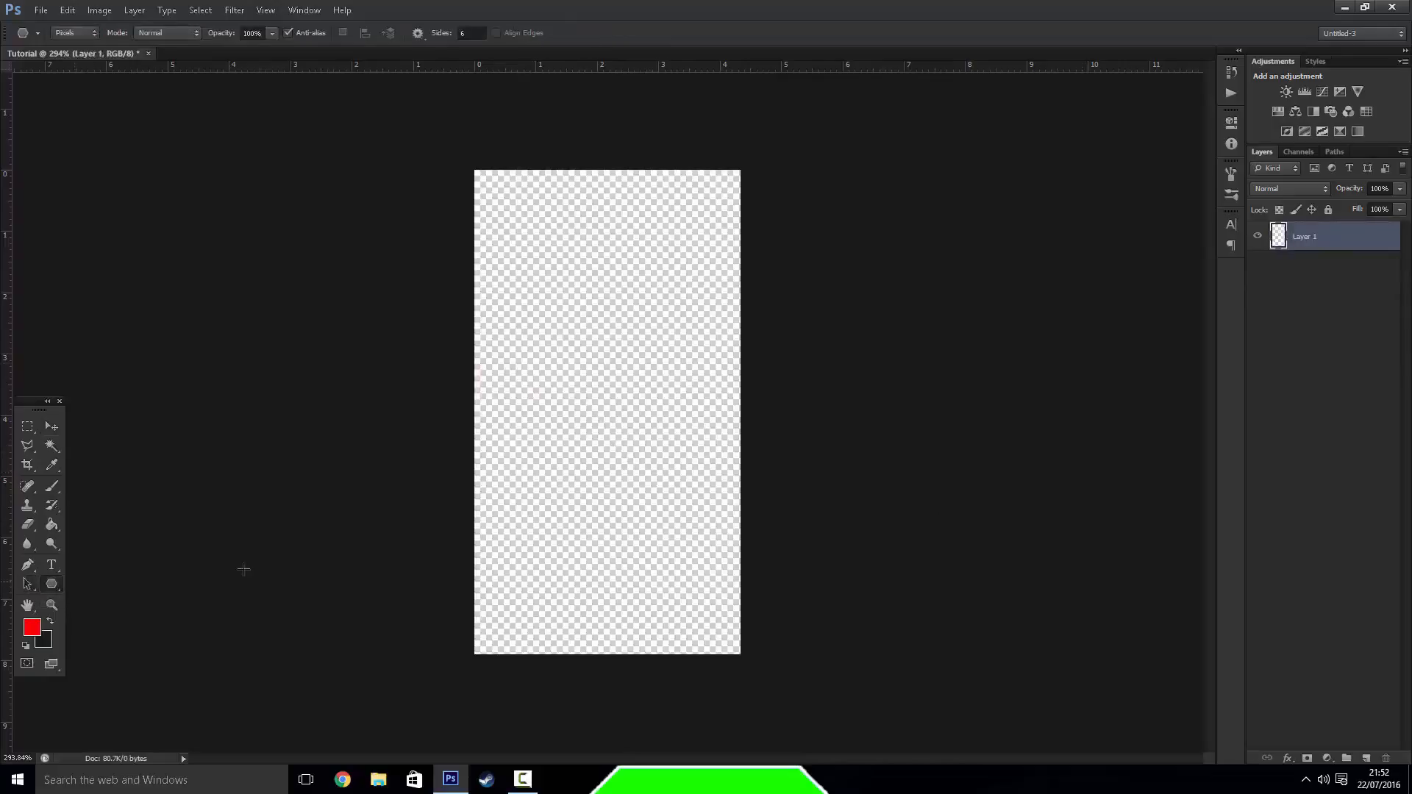
pyautogui.rightClick(59, 588)
pyautogui.click(118, 608)
pyautogui.moveTo(500, 289); pyautogui.dragTo(722, 528)
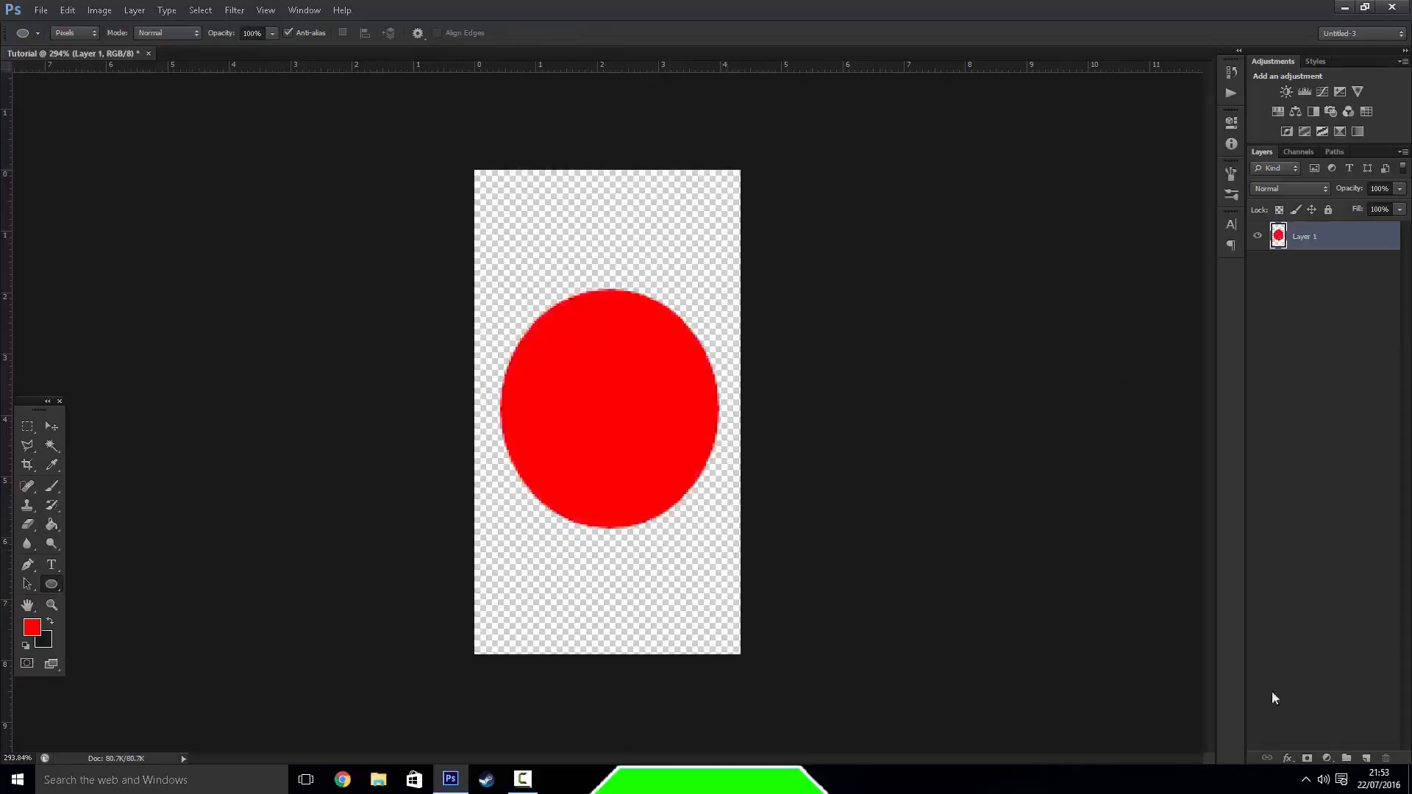
# Zoom in closely on the ellipse's edge, pan across it with the Hand tool and zoom back out to the whole canvas
pyautogui.click(27, 605)
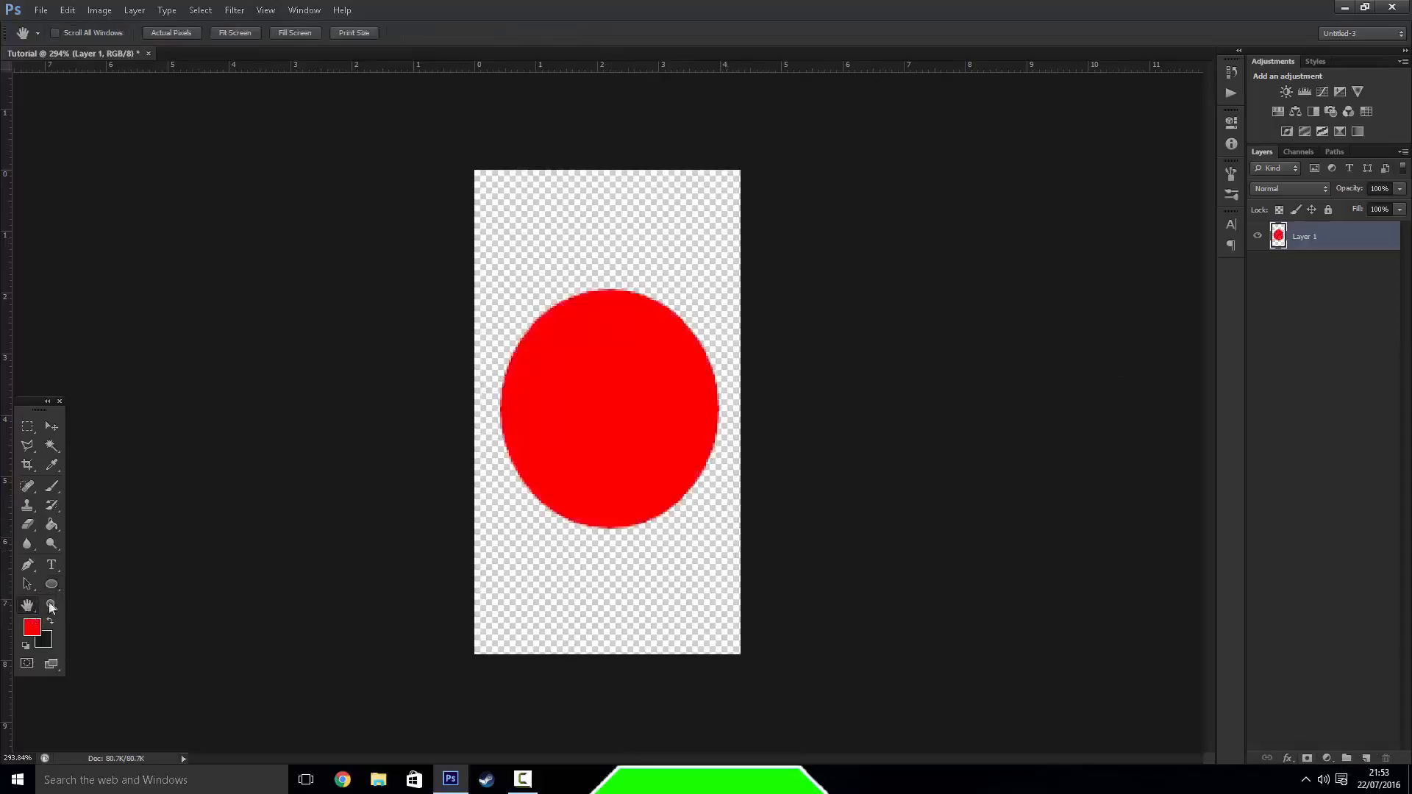
pyautogui.click(28, 587)
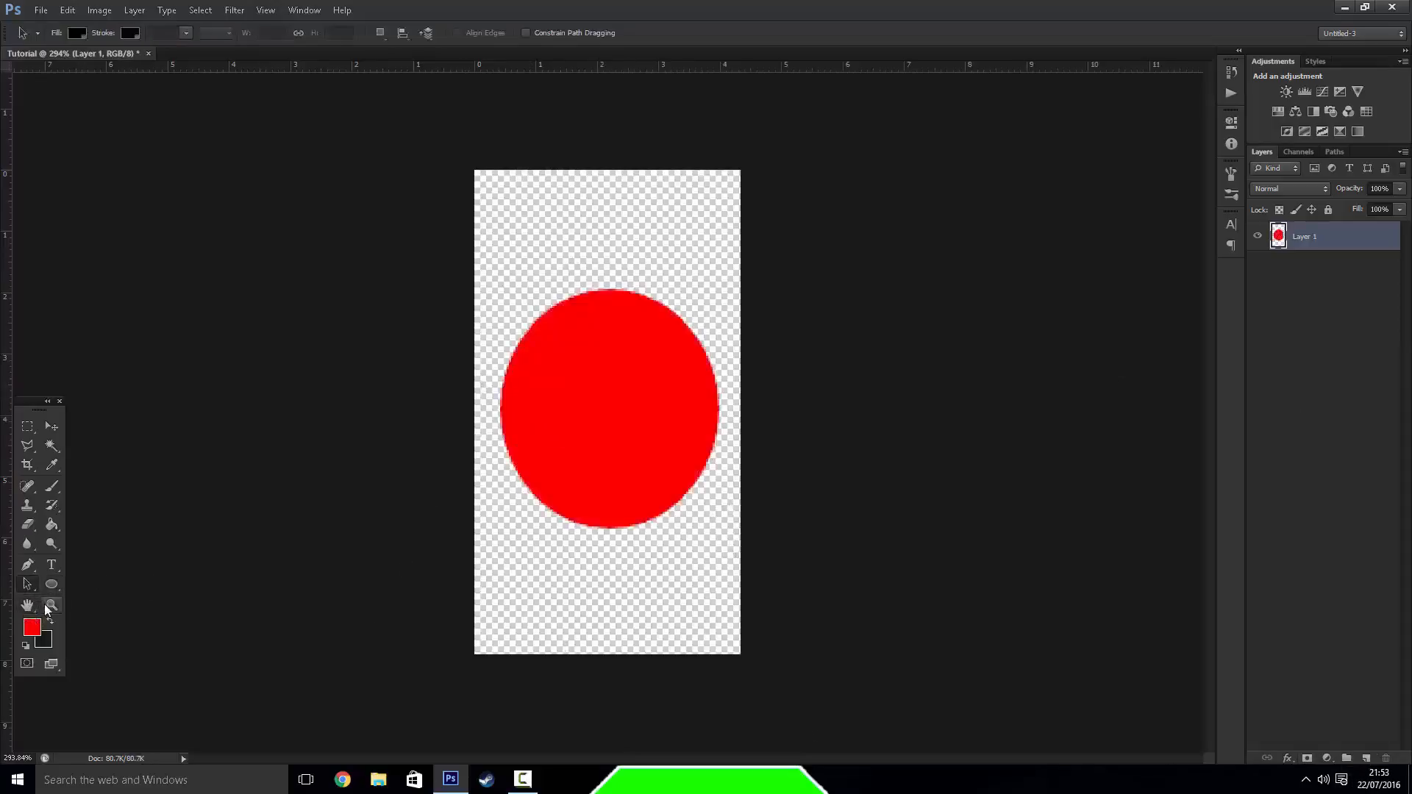
pyautogui.click(50, 606)
pyautogui.moveTo(573, 541); pyautogui.dragTo(479, 553)
pyautogui.click(27, 606)
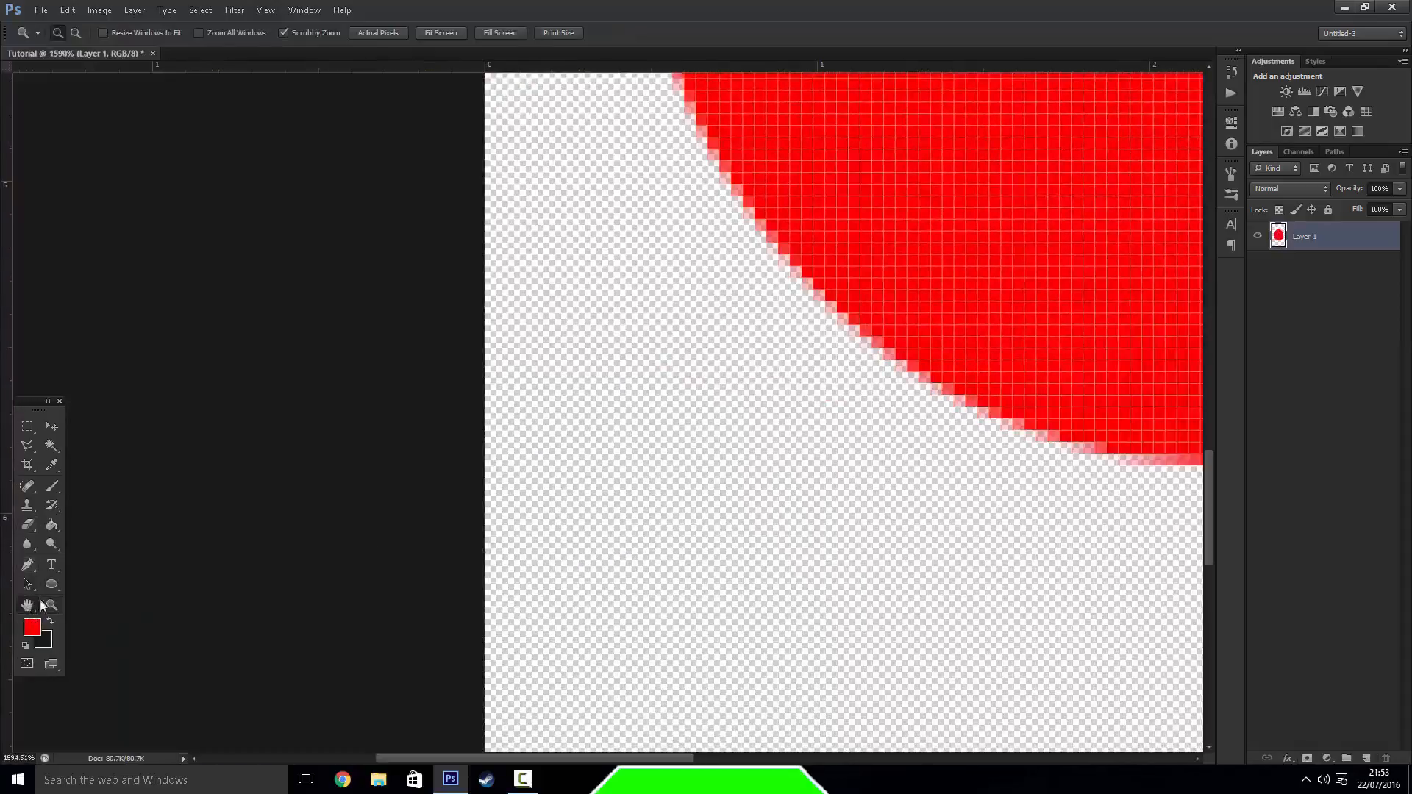
pyautogui.moveTo(615, 567); pyautogui.dragTo(223, 734)
pyautogui.moveTo(63, 629); pyautogui.dragTo(54, 647)
pyautogui.click(57, 605)
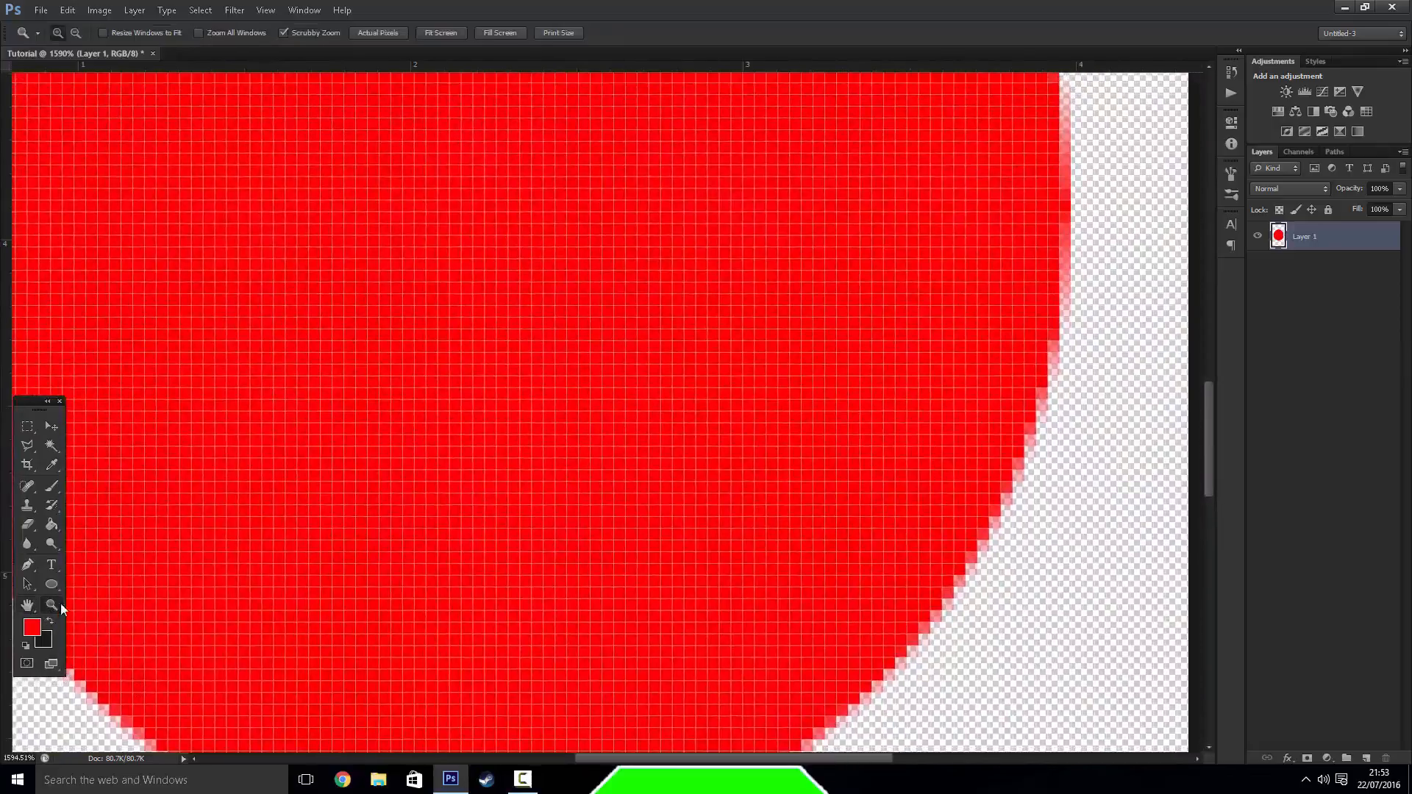
pyautogui.moveTo(311, 525); pyautogui.dragTo(539, 608)
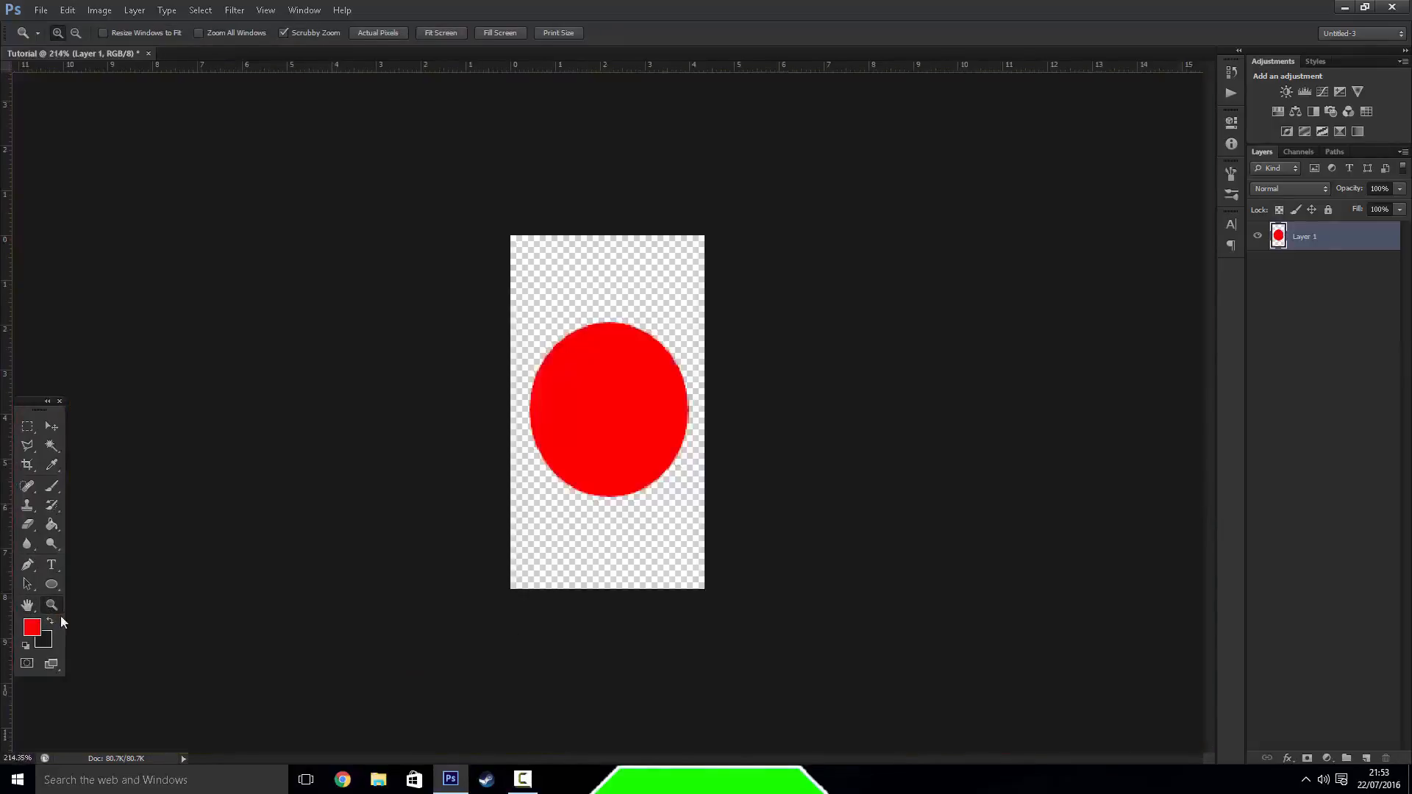
# Set the foreground colour to dark grey (191919) and brush a diagonal stroke across the red ellipse
pyautogui.click(31, 628)
pyautogui.click(728, 701)
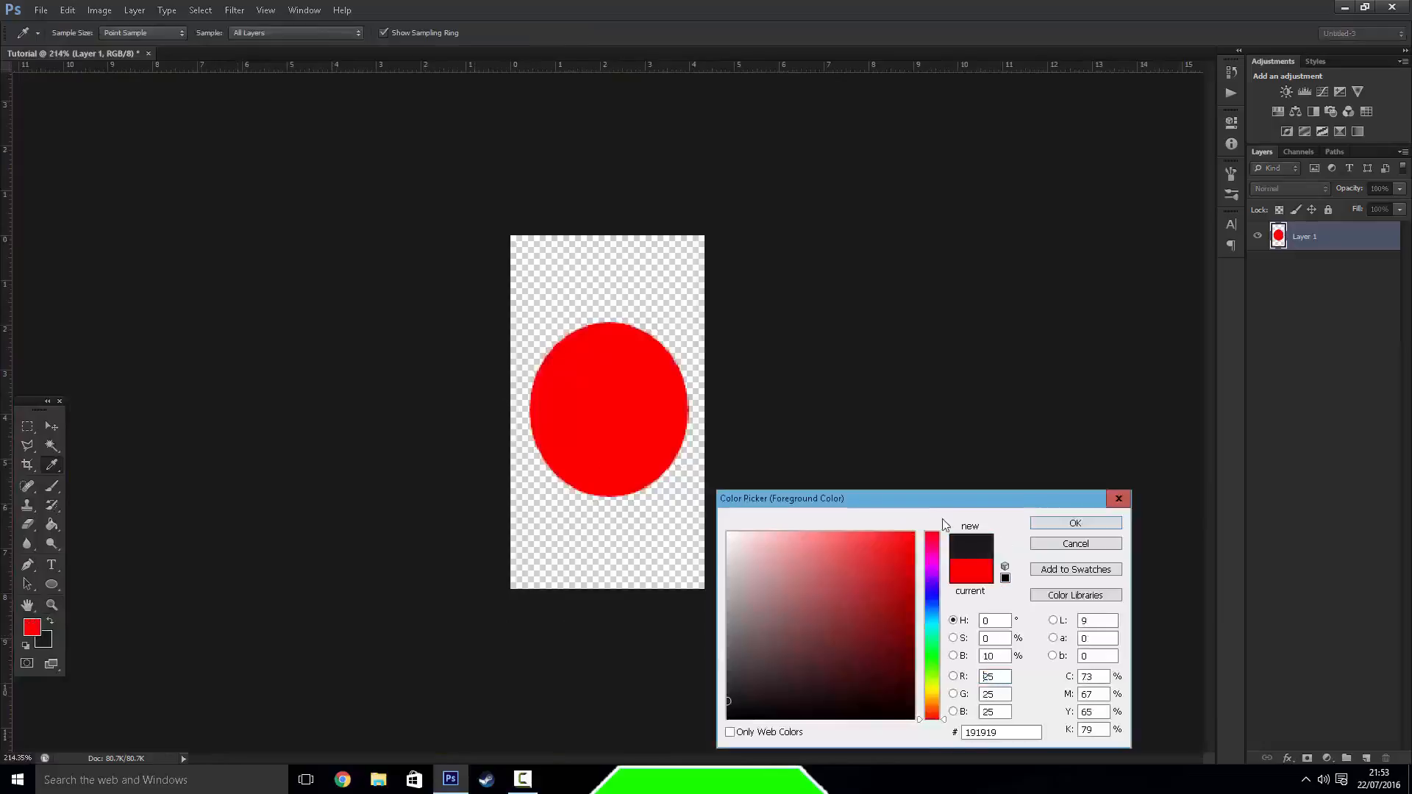
pyautogui.click(1060, 526)
pyautogui.click(51, 489)
pyautogui.moveTo(665, 384)
pyautogui.mouseDown()
pyautogui.moveTo(636, 401)
pyautogui.moveTo(559, 541)
pyautogui.mouseUp()
# Set the background colour to white (ffffff), brush more dark grey over the canvas, swap the two colours and paint in white
pyautogui.click(51, 643)
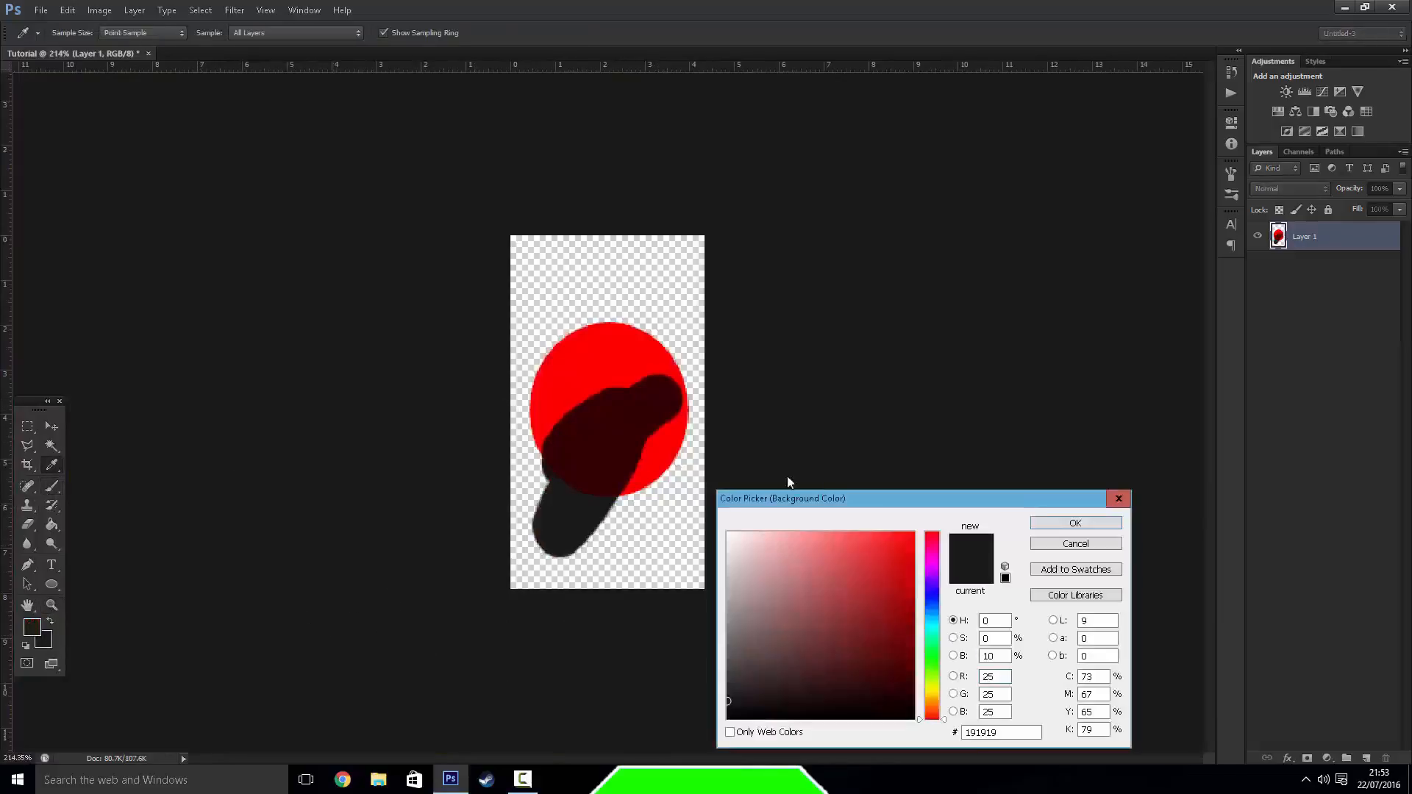
pyautogui.click(689, 487)
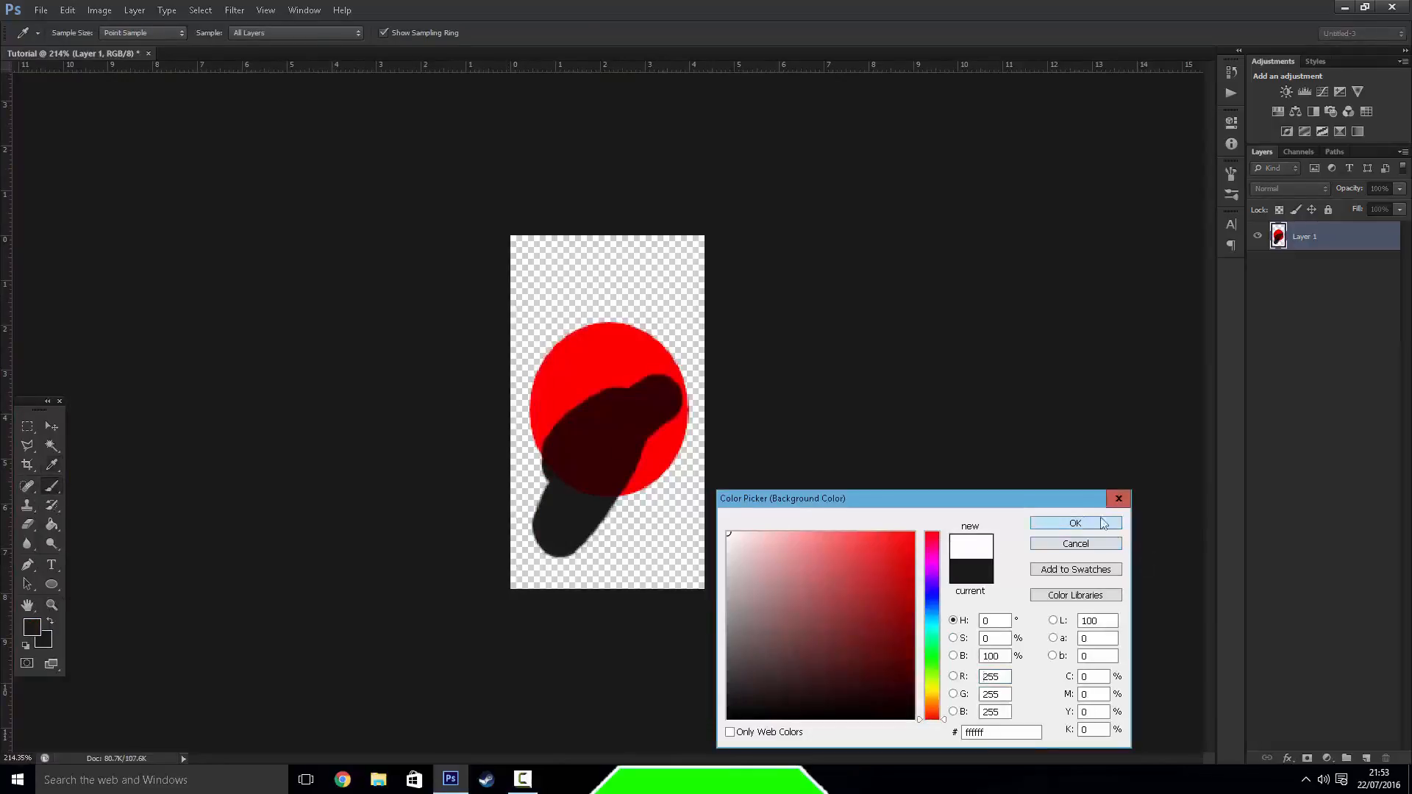
pyautogui.click(1103, 523)
pyautogui.moveTo(526, 442)
pyautogui.mouseDown()
pyautogui.moveTo(530, 353)
pyautogui.moveTo(637, 283)
pyautogui.moveTo(561, 329)
pyautogui.moveTo(678, 298)
pyautogui.moveTo(625, 324)
pyautogui.moveTo(594, 306)
pyautogui.moveTo(508, 334)
pyautogui.moveTo(581, 375)
pyautogui.moveTo(578, 442)
pyautogui.mouseUp()
pyautogui.click(50, 622)
# Set the foreground colour to bright red, brush broad strokes over the canvas and restore the default black and white colours
pyautogui.click(32, 627)
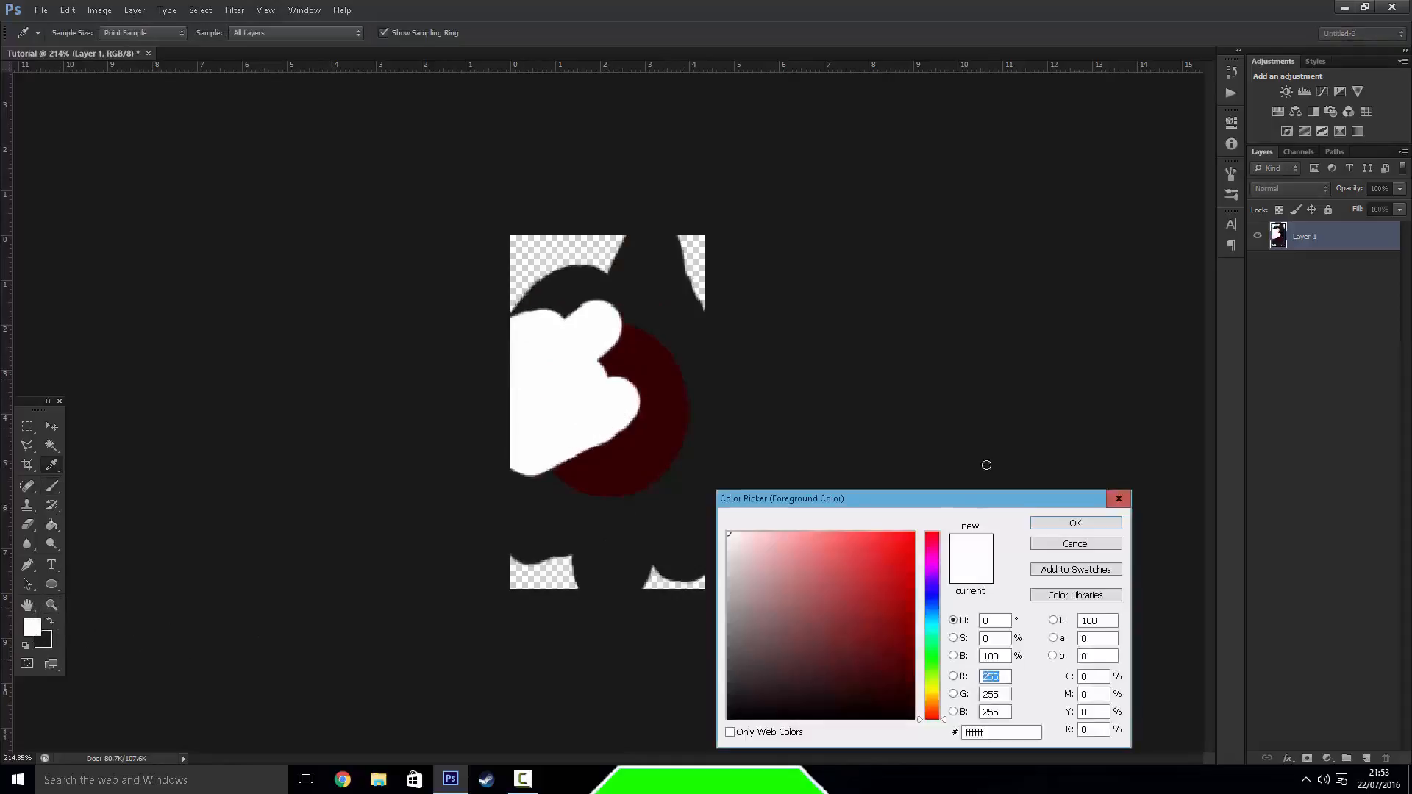
pyautogui.click(913, 534)
pyautogui.click(1076, 523)
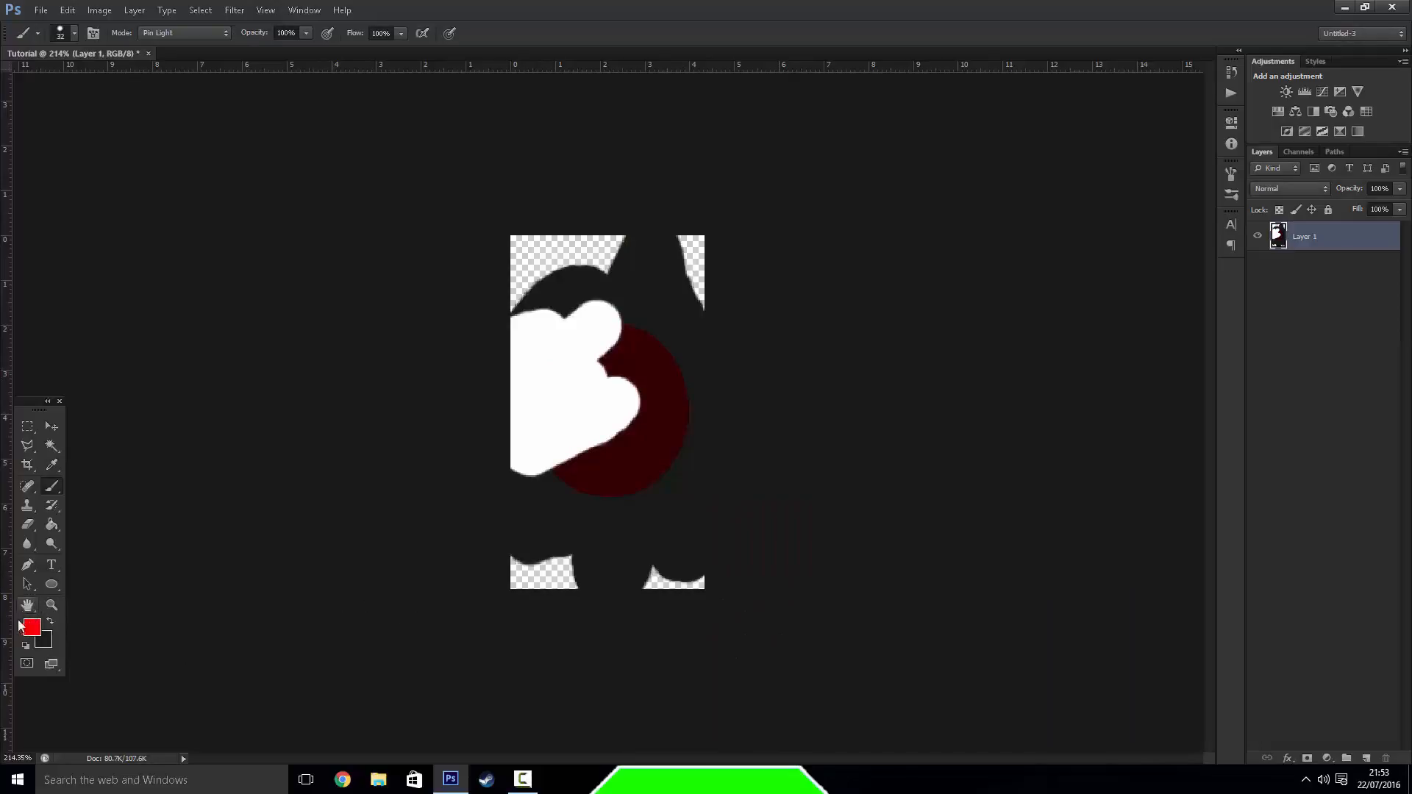
pyautogui.moveTo(553, 318); pyautogui.dragTo(625, 555)
pyautogui.click(25, 648)
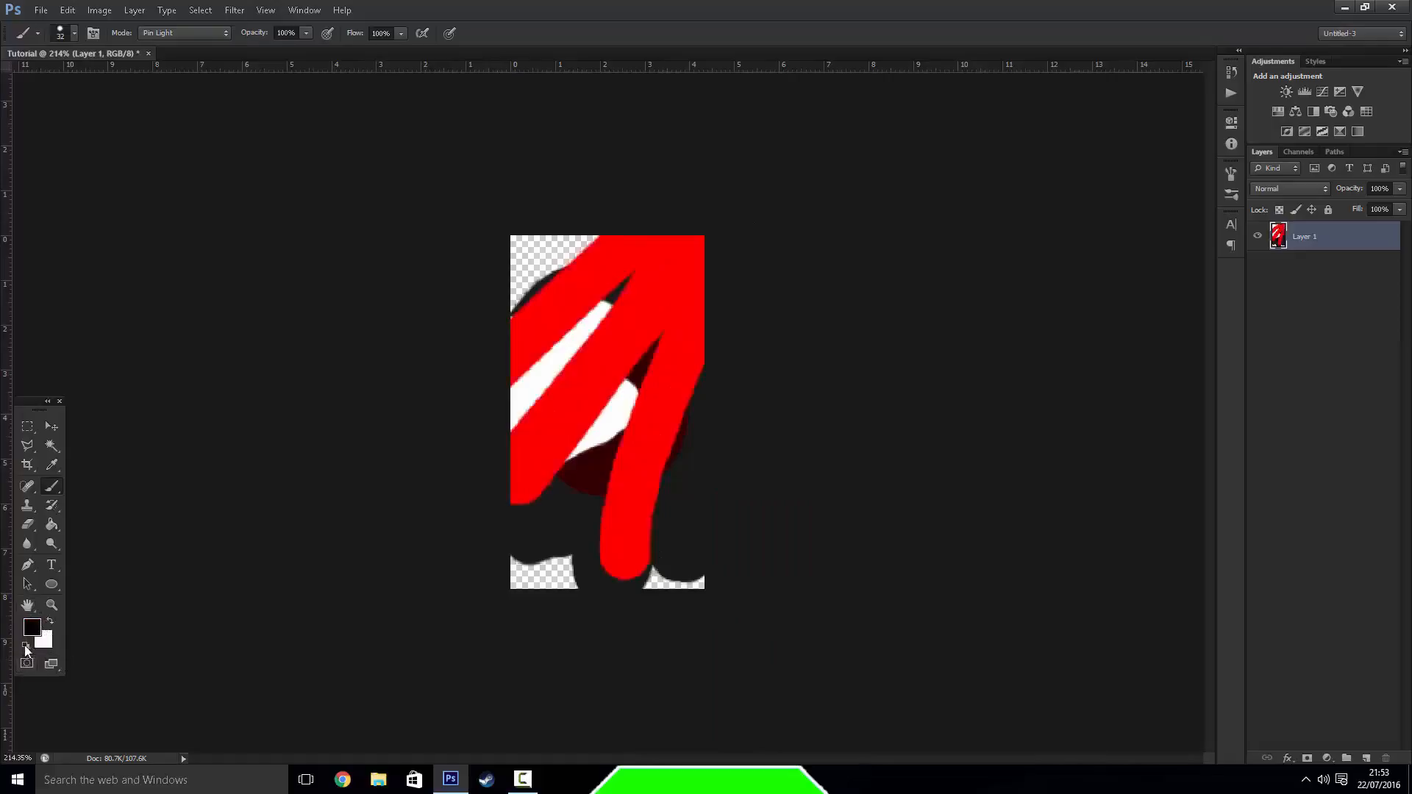
# Brush the whole canvas black on Layer 1 and add a new layer above it
pyautogui.moveTo(514, 335)
pyautogui.mouseDown()
pyautogui.moveTo(625, 246)
pyautogui.moveTo(702, 302)
pyautogui.moveTo(518, 431)
pyautogui.moveTo(525, 321)
pyautogui.moveTo(524, 387)
pyautogui.moveTo(684, 441)
pyautogui.moveTo(525, 507)
pyautogui.moveTo(544, 580)
pyautogui.moveTo(693, 479)
pyautogui.mouseUp()
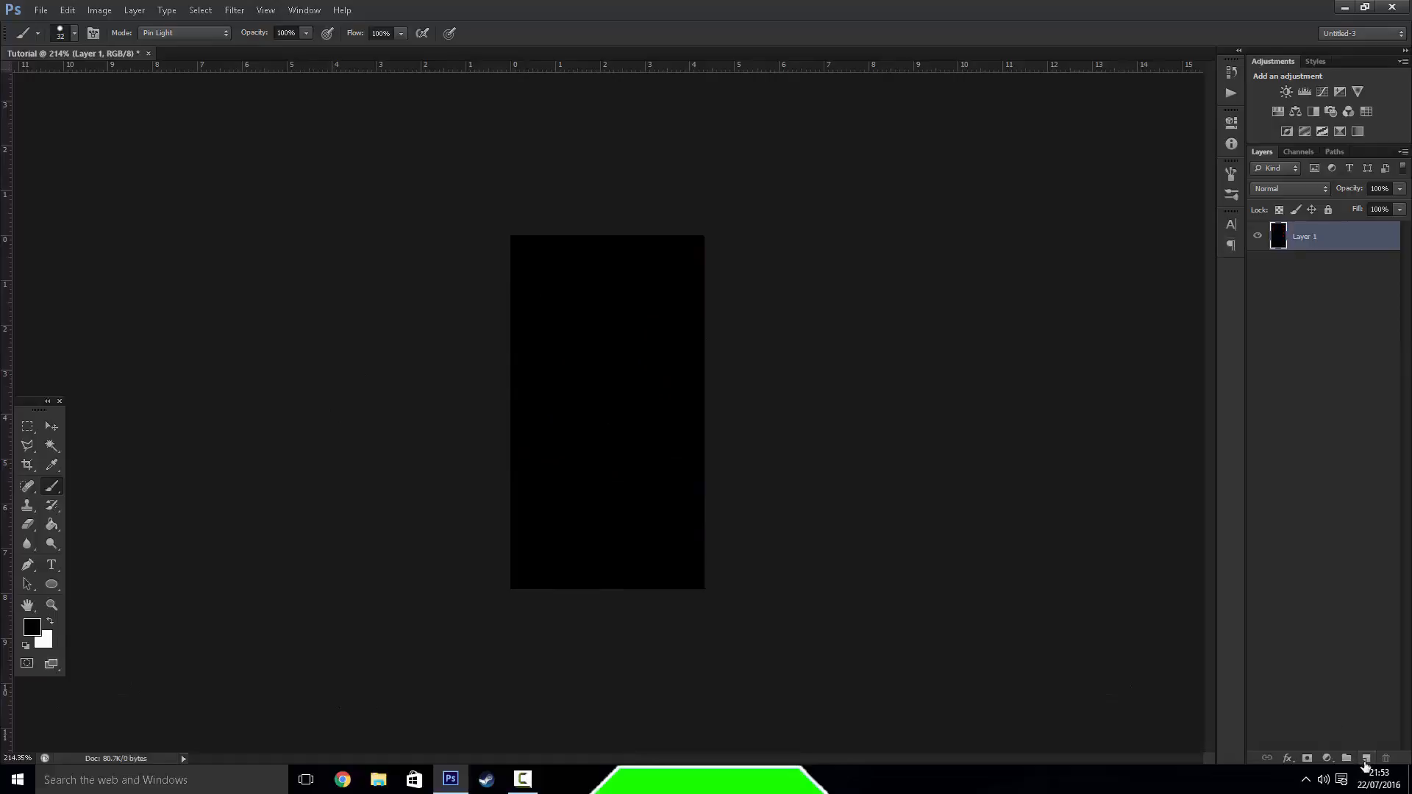
pyautogui.click(1364, 762)
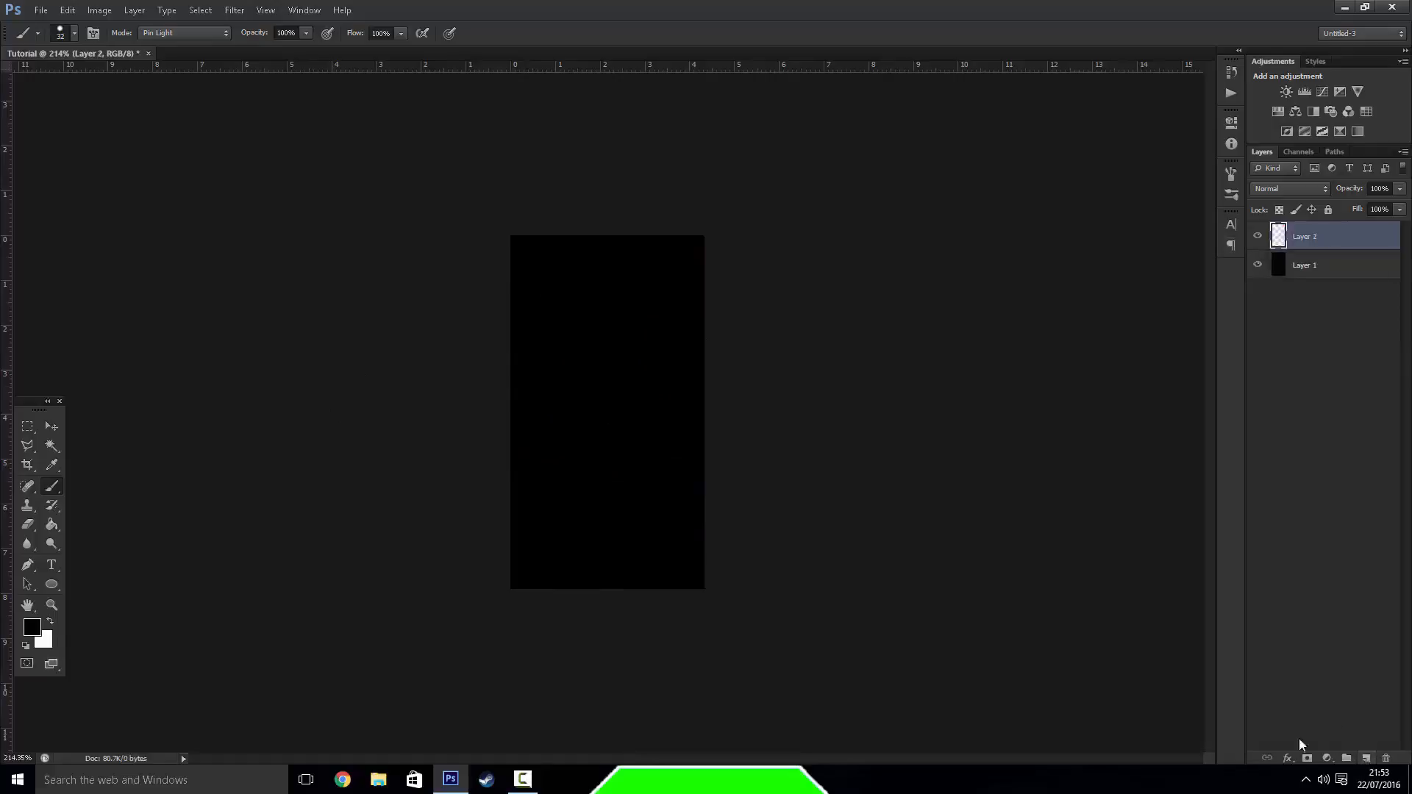
# Brush a short black stroke on Layer 2, hiding Layer 1 to view it alone and showing Layer 1 again
pyautogui.click(1259, 267)
pyautogui.click(1258, 266)
pyautogui.click(1259, 266)
pyautogui.click(1262, 270)
pyautogui.click(1262, 270)
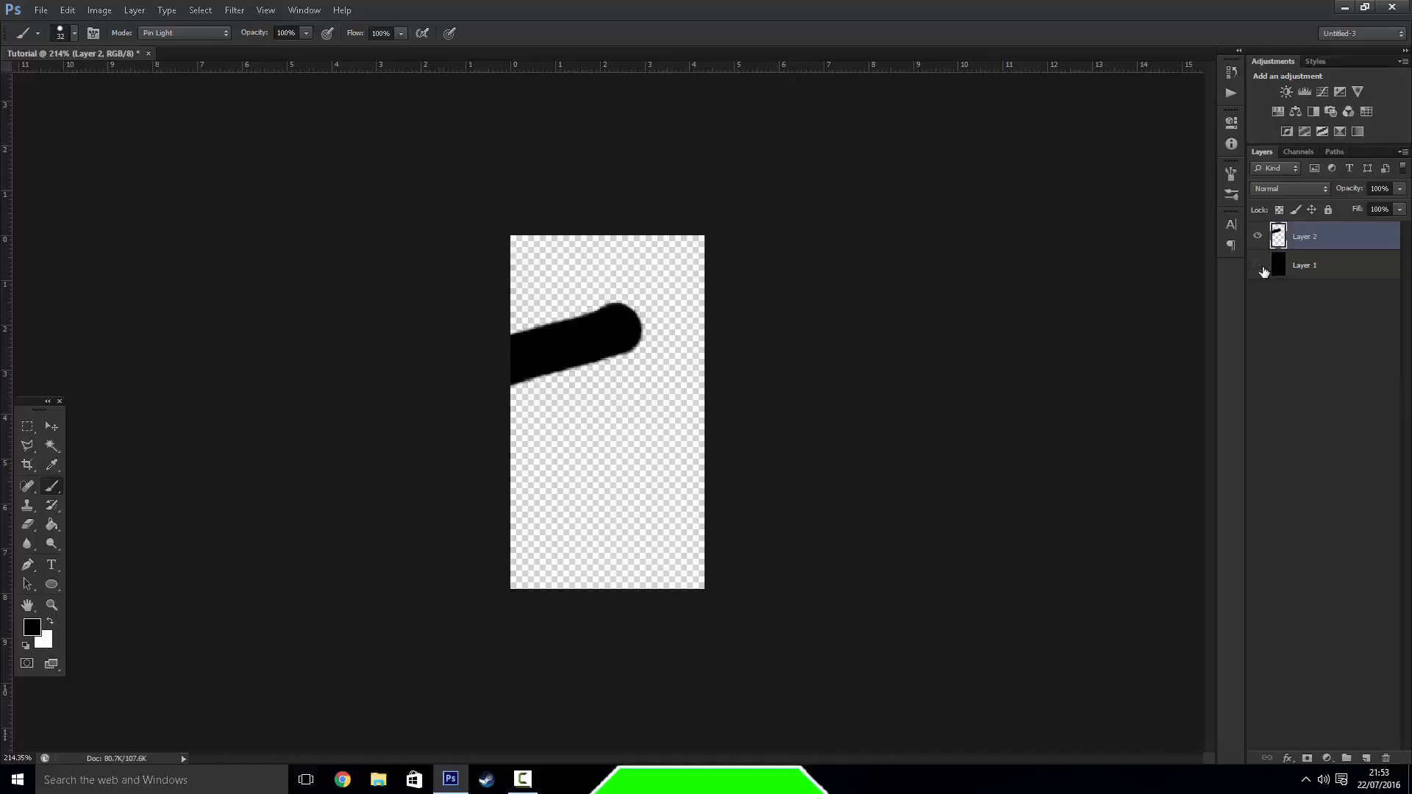
pyautogui.click(1259, 267)
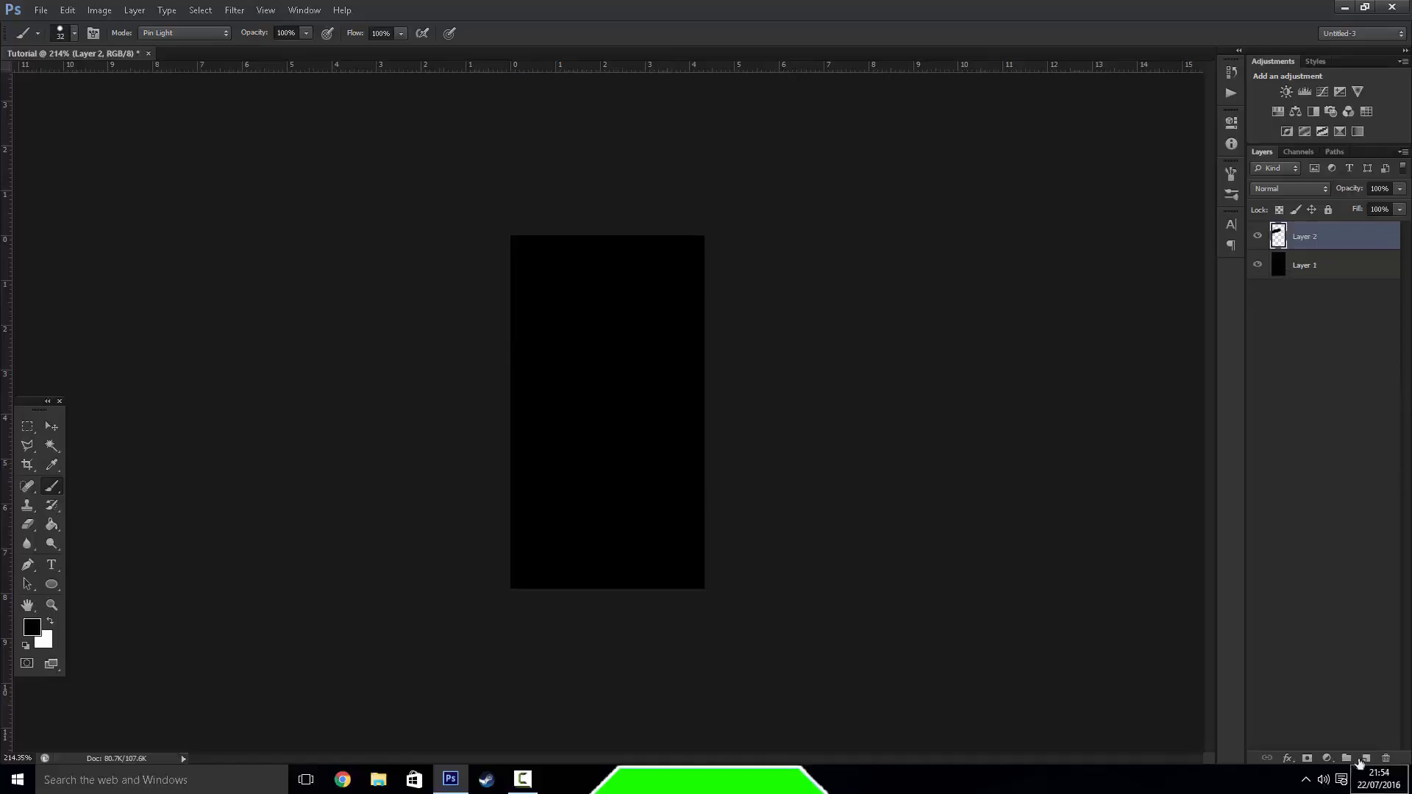
# Create a new layer group and rename Layer 2 as cat
pyautogui.click(1347, 759)
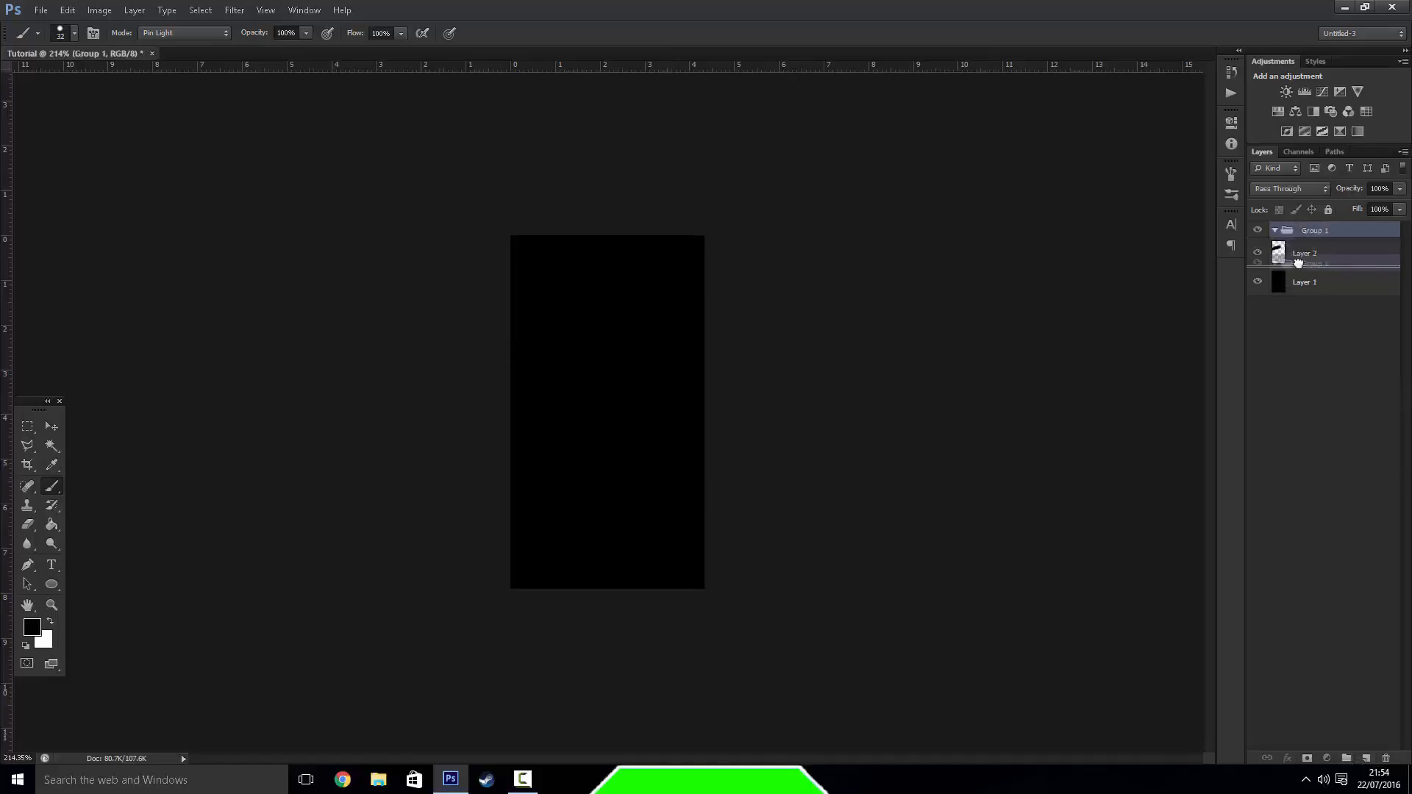
pyautogui.moveTo(1304, 255); pyautogui.dragTo(1295, 258)
pyautogui.doubleClick(1307, 253)
pyautogui.write('cat')
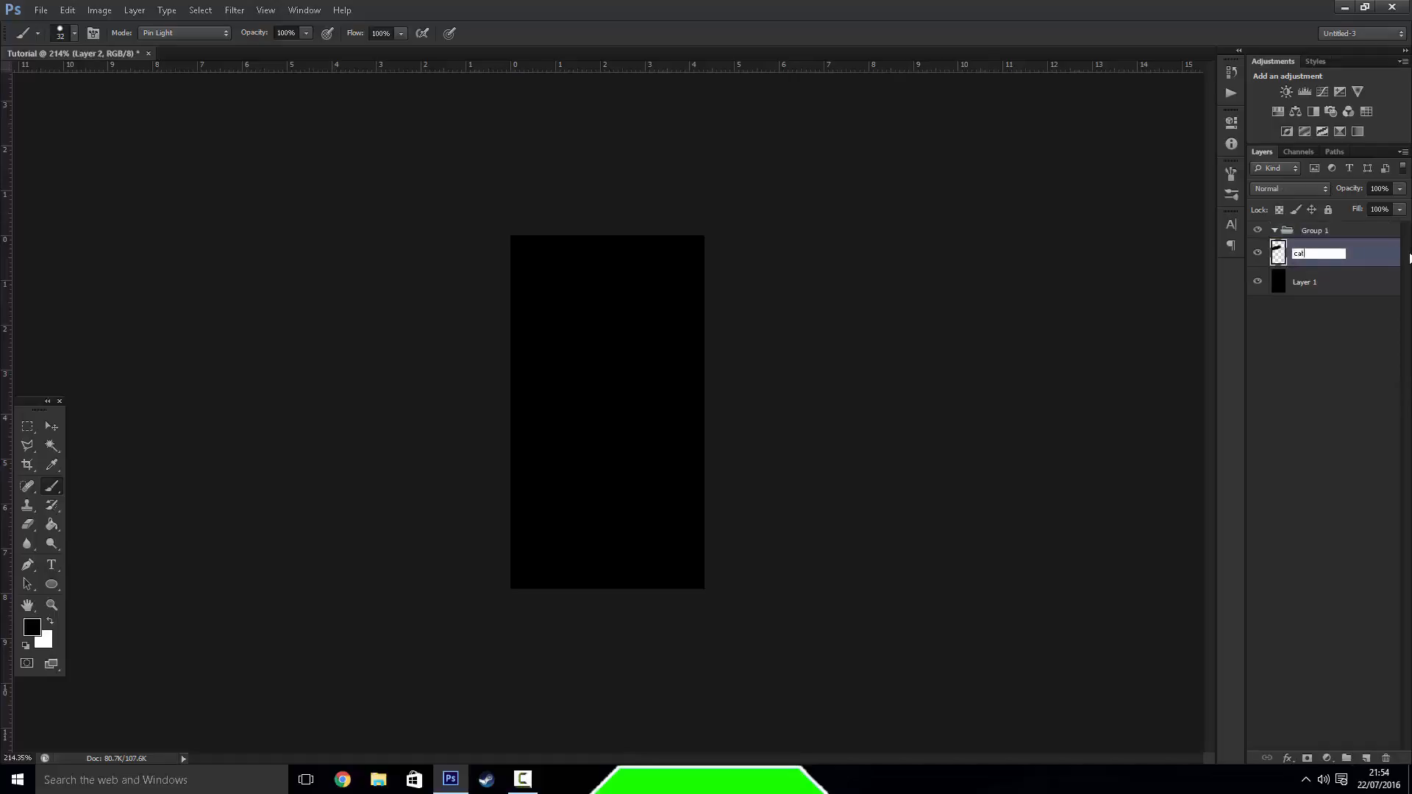
pyautogui.press('Return')
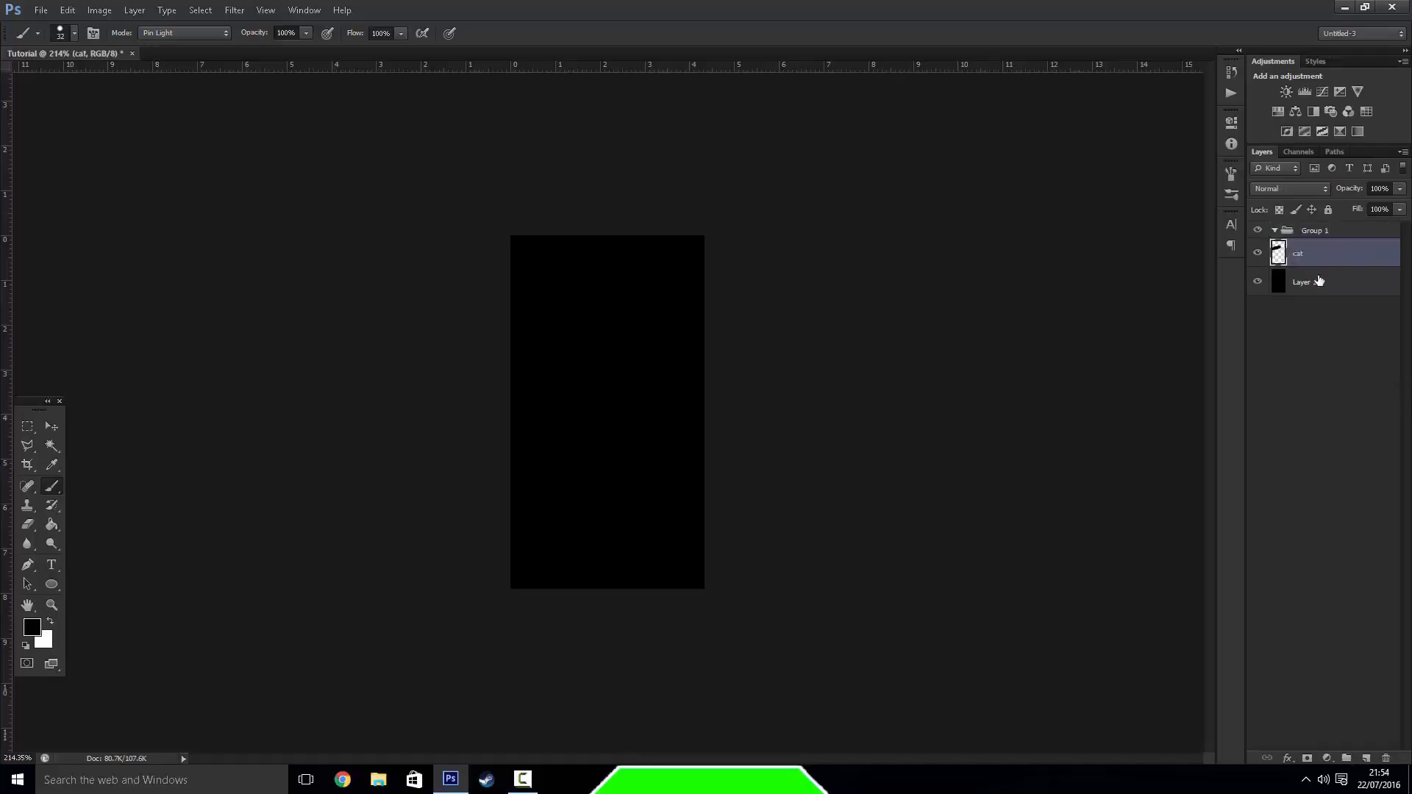
# Rename Layer 1 as person
pyautogui.doubleClick(1317, 281)
pyautogui.press('BackSpace')
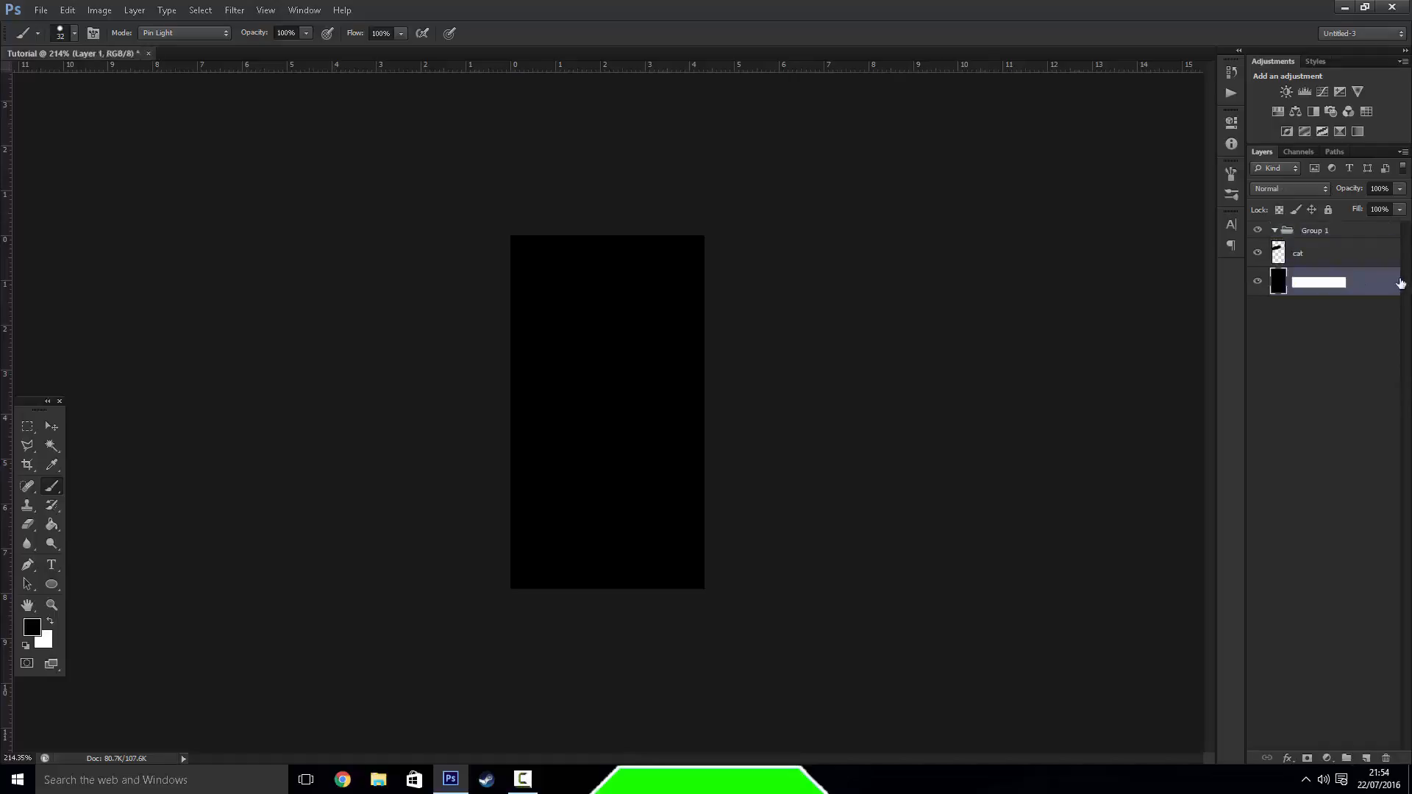
pyautogui.write('person')
pyautogui.press('Return')
# Rename the layer group as Animals, move the cat layer into it and collapse the group
pyautogui.doubleClick(1316, 231)
pyautogui.press('BackSpace')
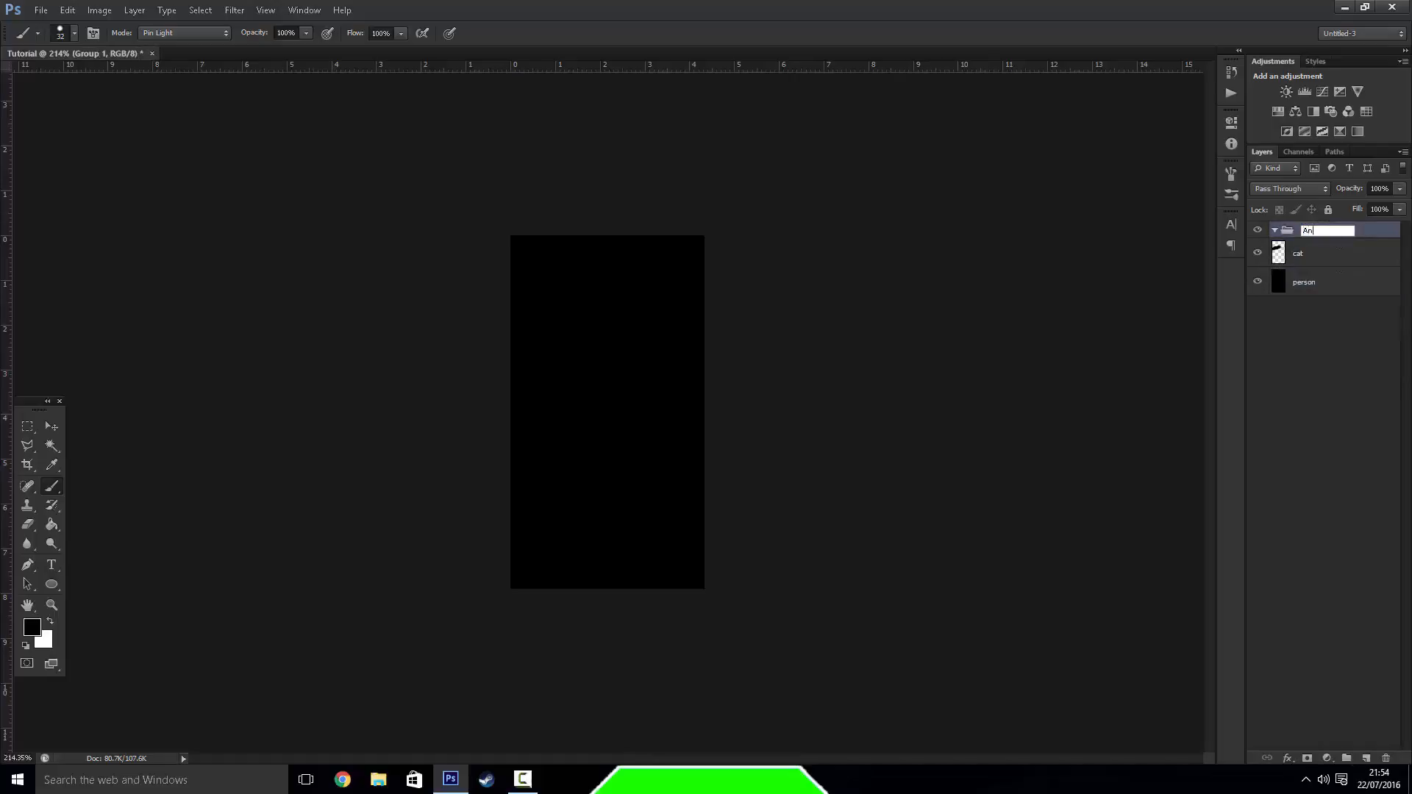
pyautogui.write('Animals')
pyautogui.press('Return')
pyautogui.click(1274, 230)
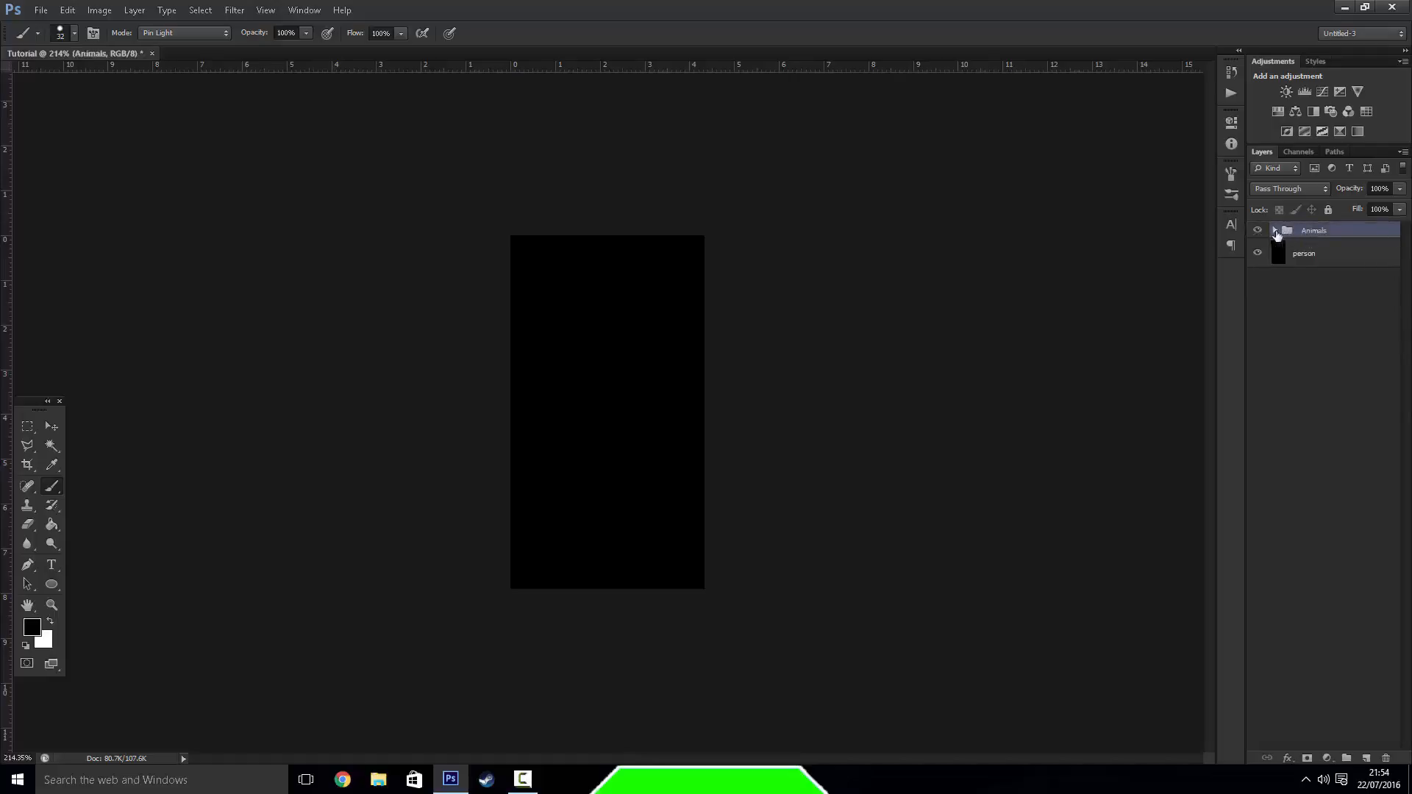
# Create a second layer group named People, move the person layer into it and collapse the group
pyautogui.click(1346, 758)
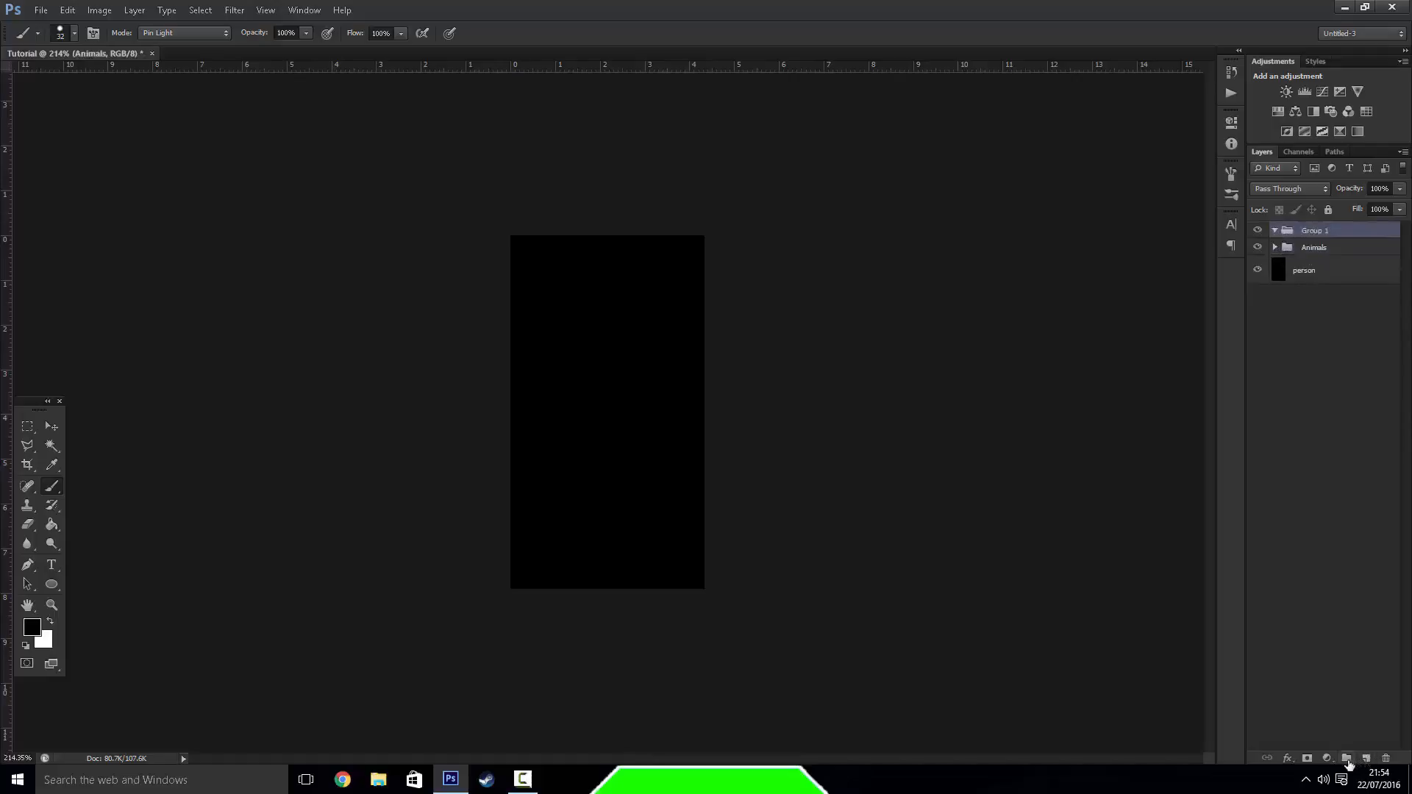
pyautogui.doubleClick(1323, 237)
pyautogui.write('People')
pyautogui.press('Return')
pyautogui.moveTo(1322, 230); pyautogui.dragTo(1321, 234)
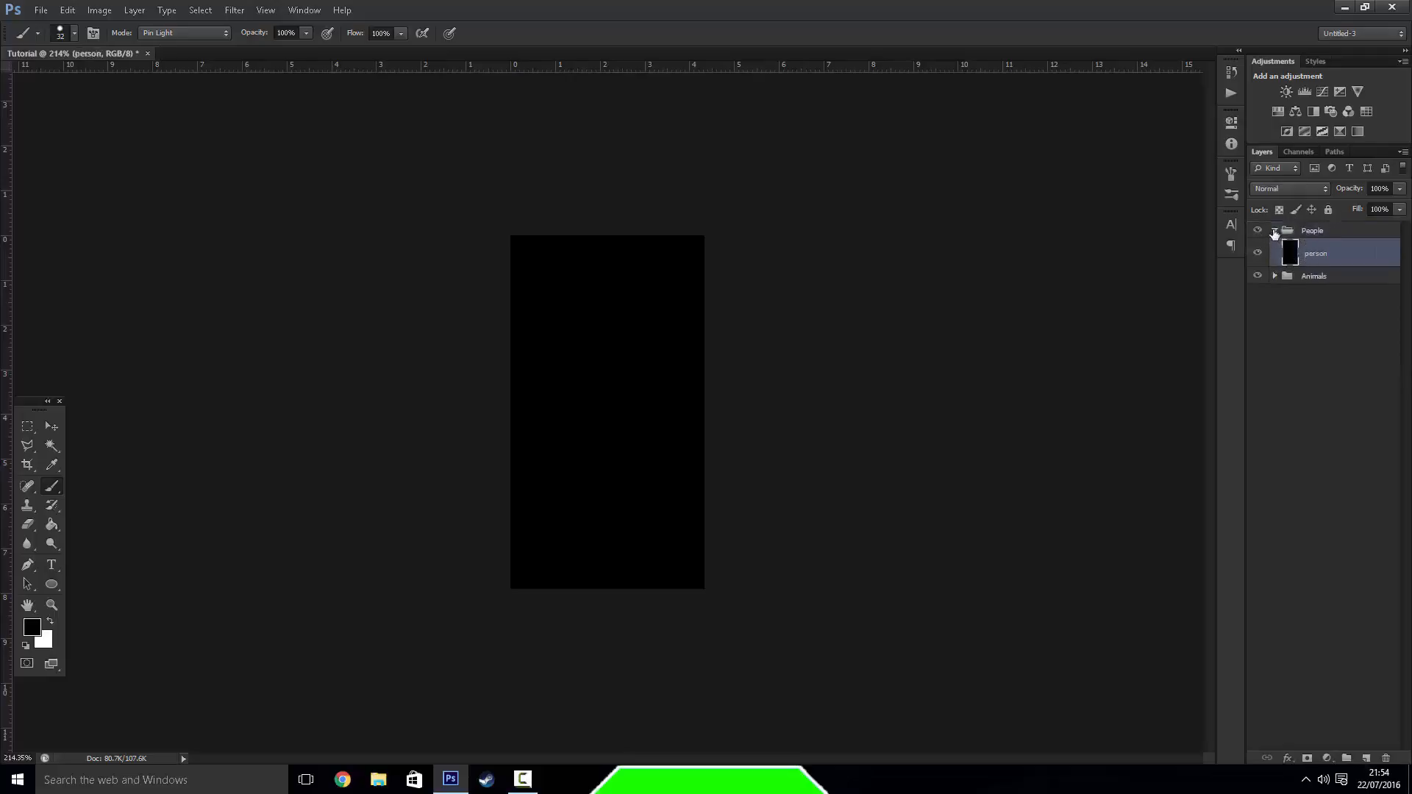
pyautogui.click(1275, 230)
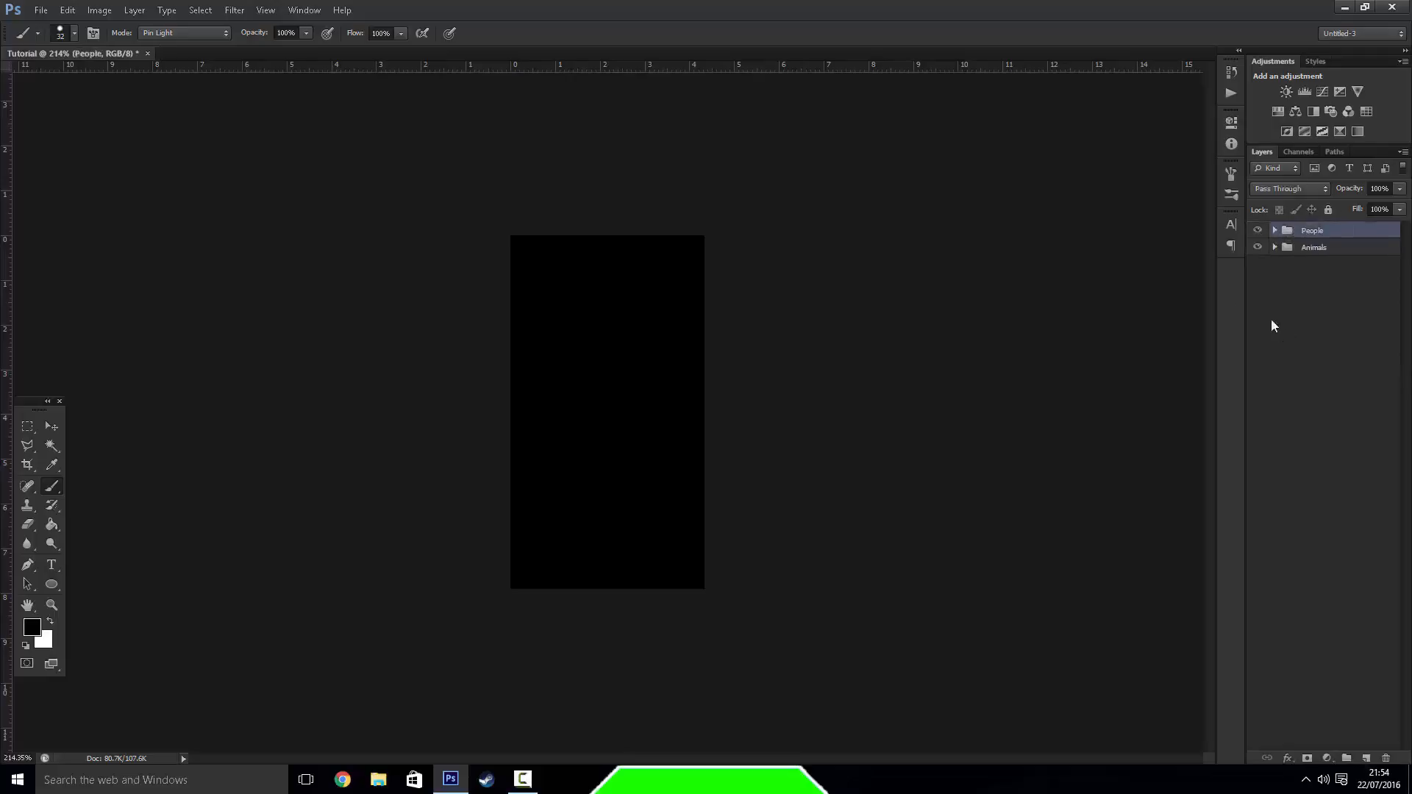
# Expand the Animals and People groups and select the cat layer
pyautogui.click(1276, 247)
pyautogui.click(1303, 280)
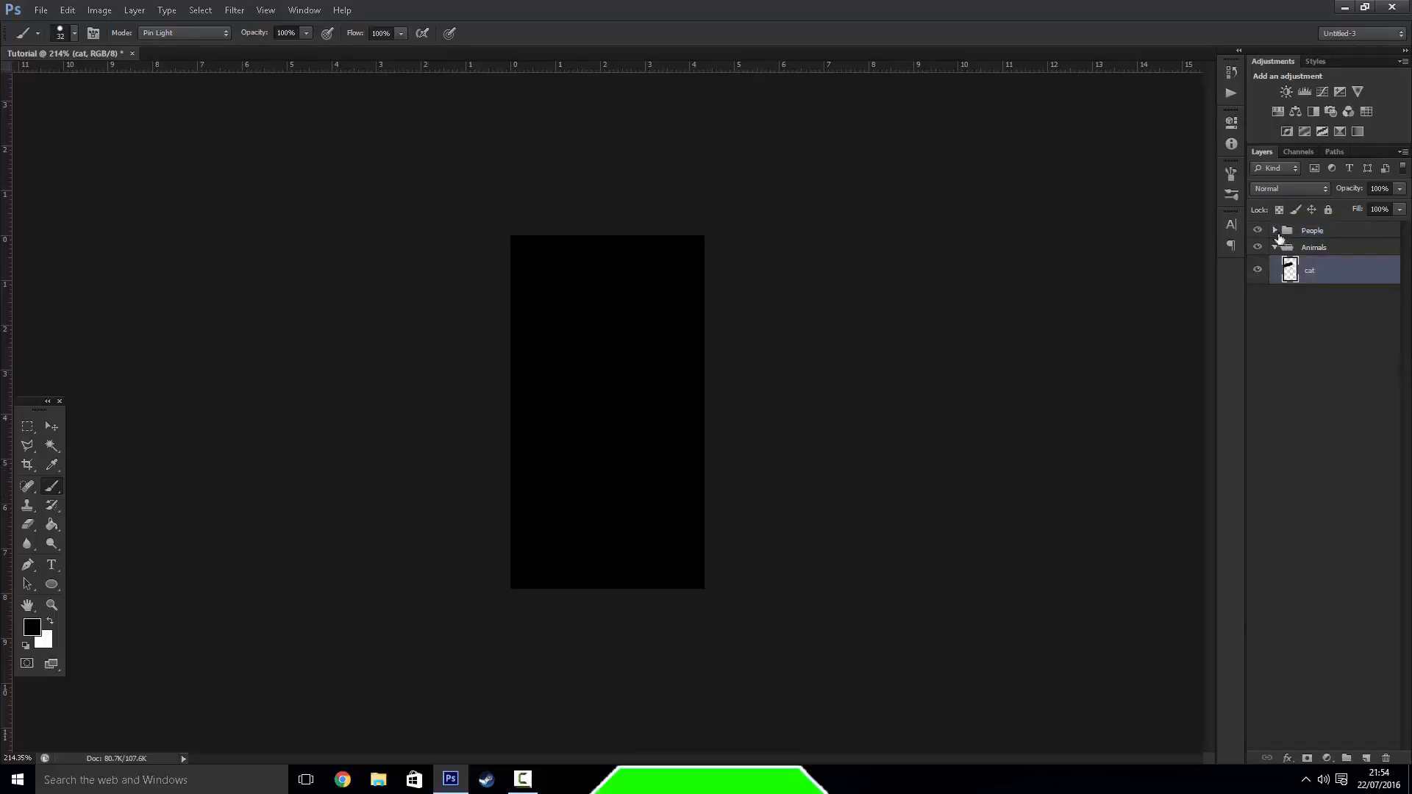
pyautogui.click(1276, 231)
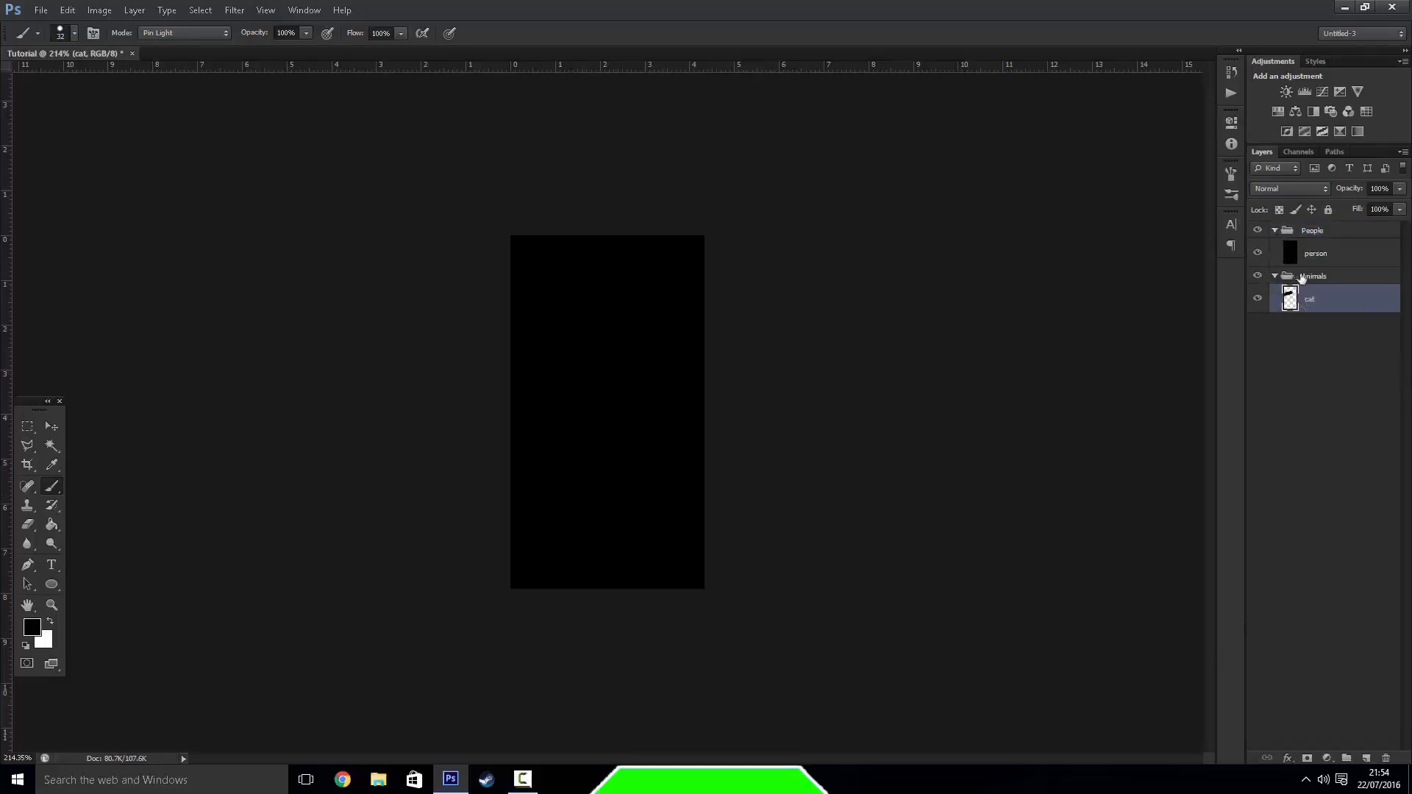
# Draw trial rectangular marquee selections across the black canvas and deselect each one
pyautogui.click(27, 431)
pyautogui.moveTo(456, 239); pyautogui.dragTo(859, 419)
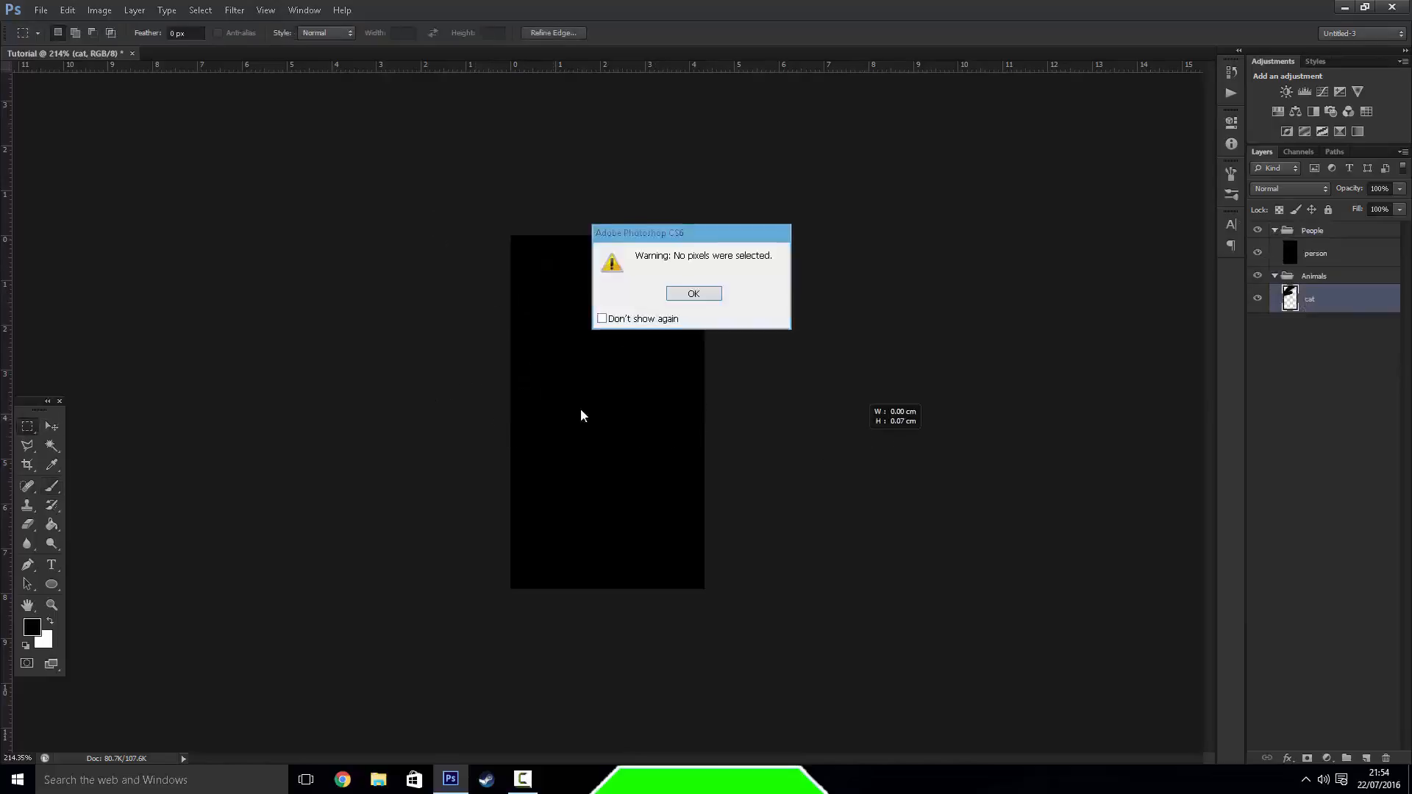
pyautogui.click(710, 294)
pyautogui.moveTo(494, 359); pyautogui.dragTo(685, 439)
pyautogui.click(618, 444)
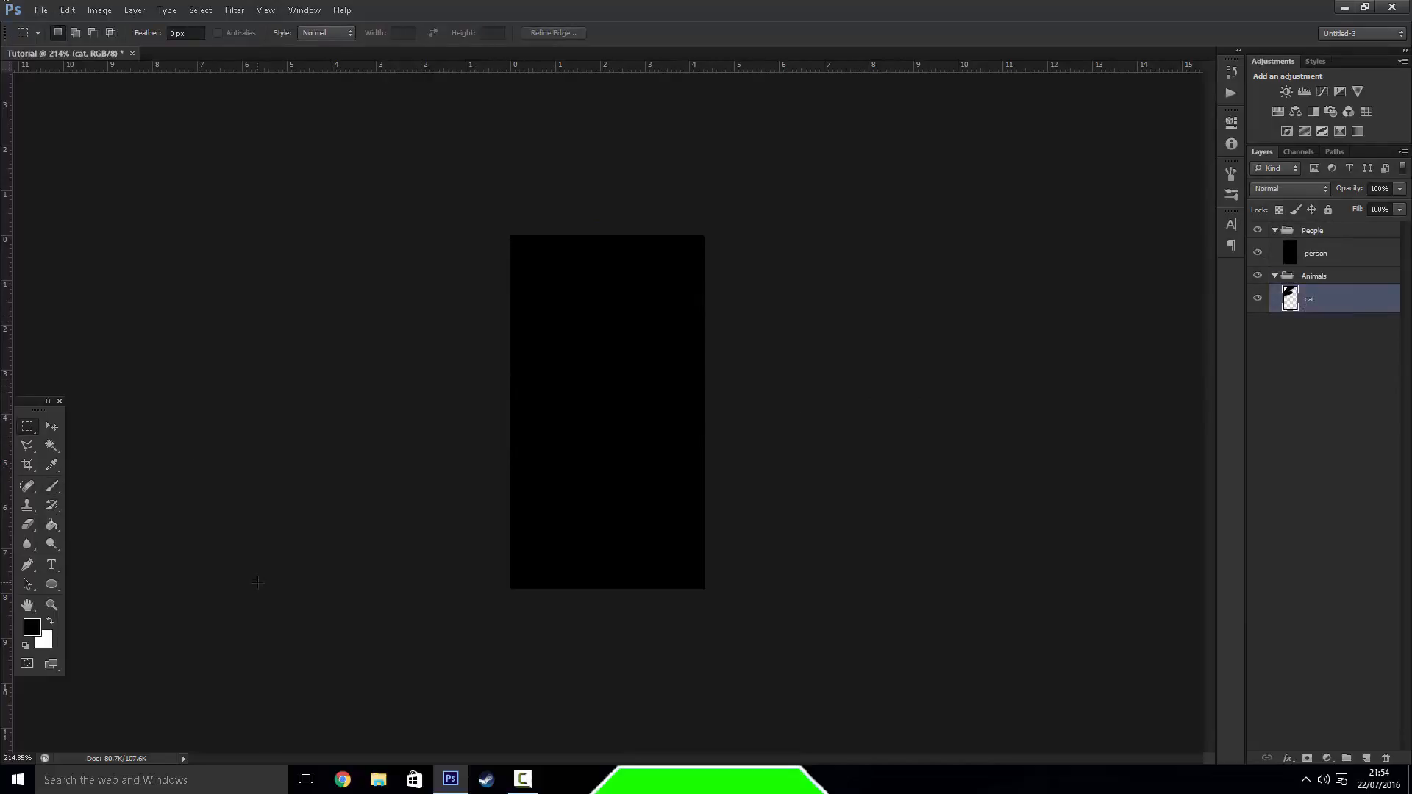
pyautogui.moveTo(384, 331); pyautogui.dragTo(671, 564)
pyautogui.click(395, 370)
pyautogui.moveTo(523, 785)
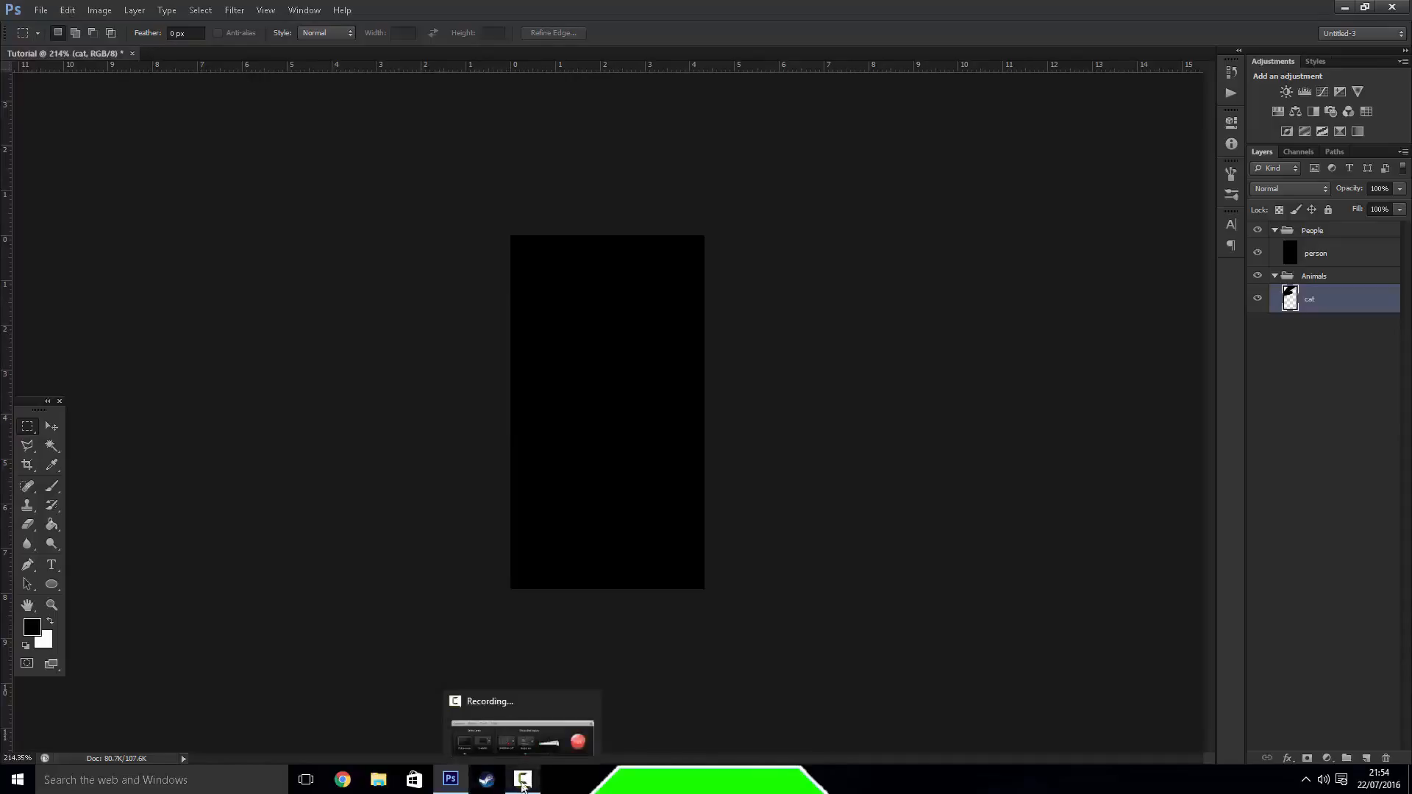
pyautogui.click(522, 783)
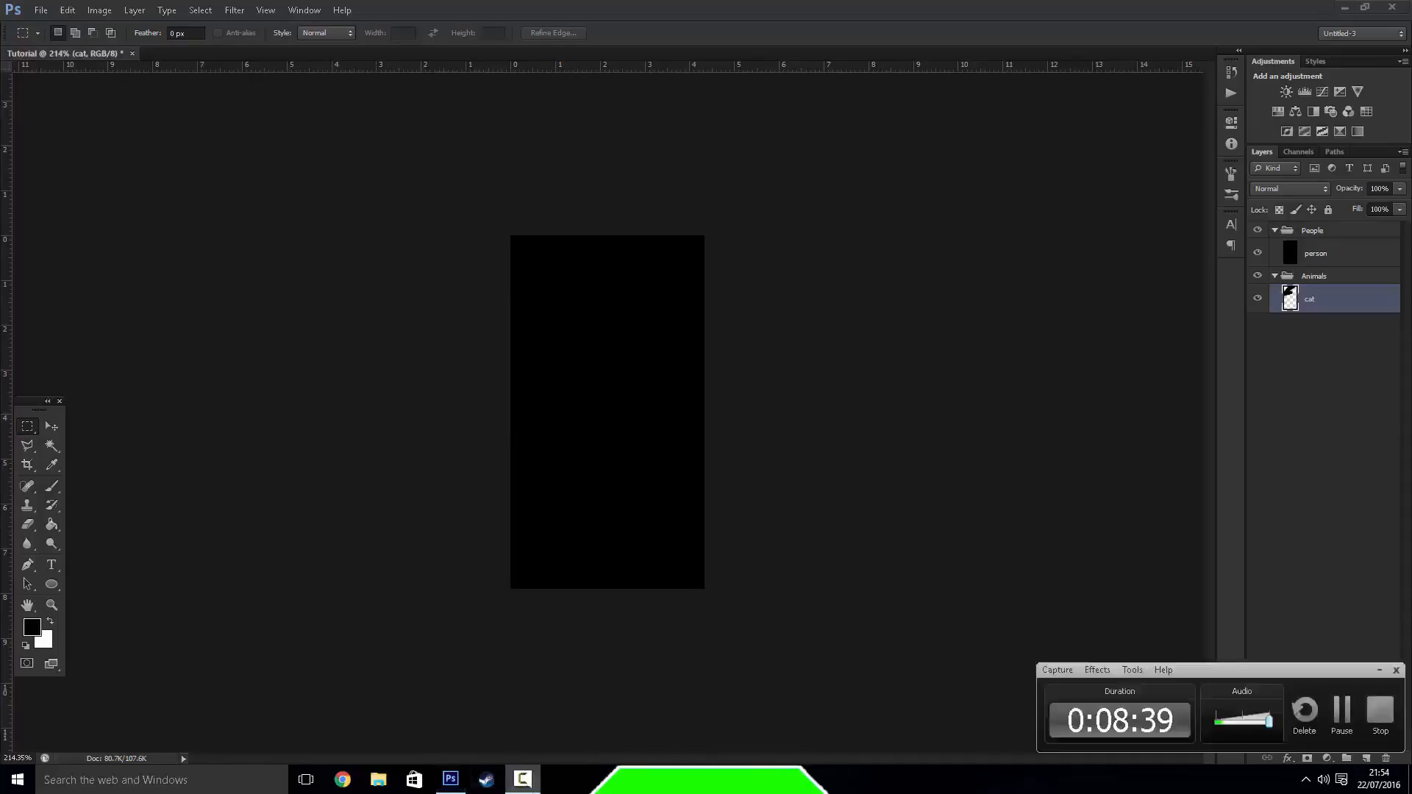